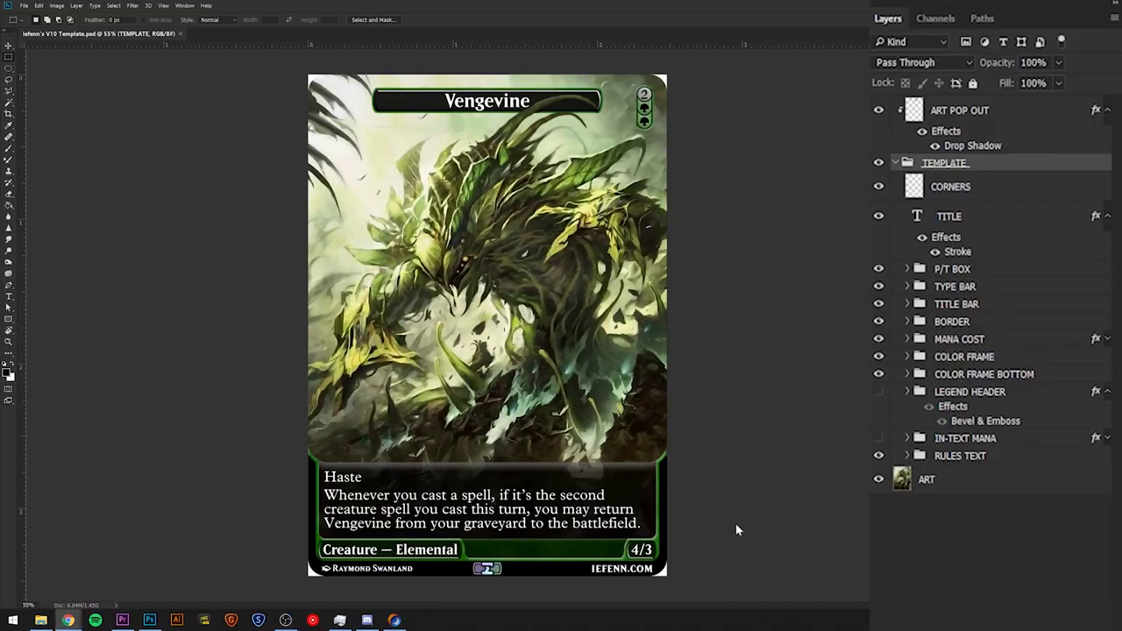
Step: Switch to Chrome and copy the rules text of Voice of Resurgence from its Scryfall card page
left_click(68, 619)
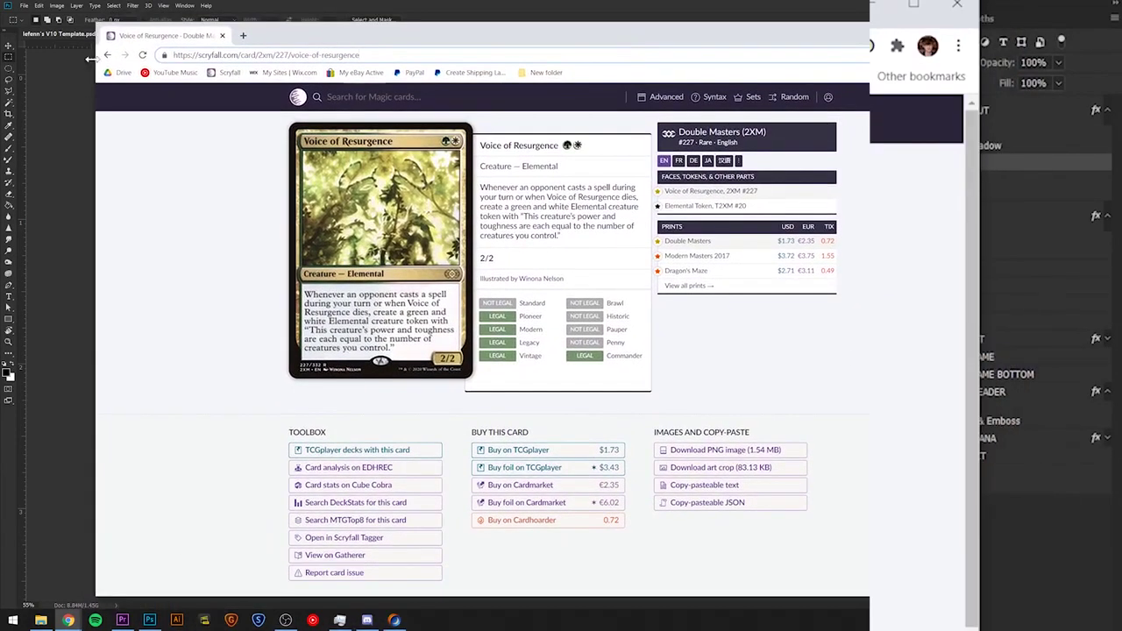
mouse_move(177, 36)
left_mouse_down()
mouse_move(237, 95)
mouse_move(176, 32)
left_mouse_up()
triple_click(504, 191)
left_click(504, 191)
triple_click(504, 191)
key("ctrl+c")
left_click(505, 191)
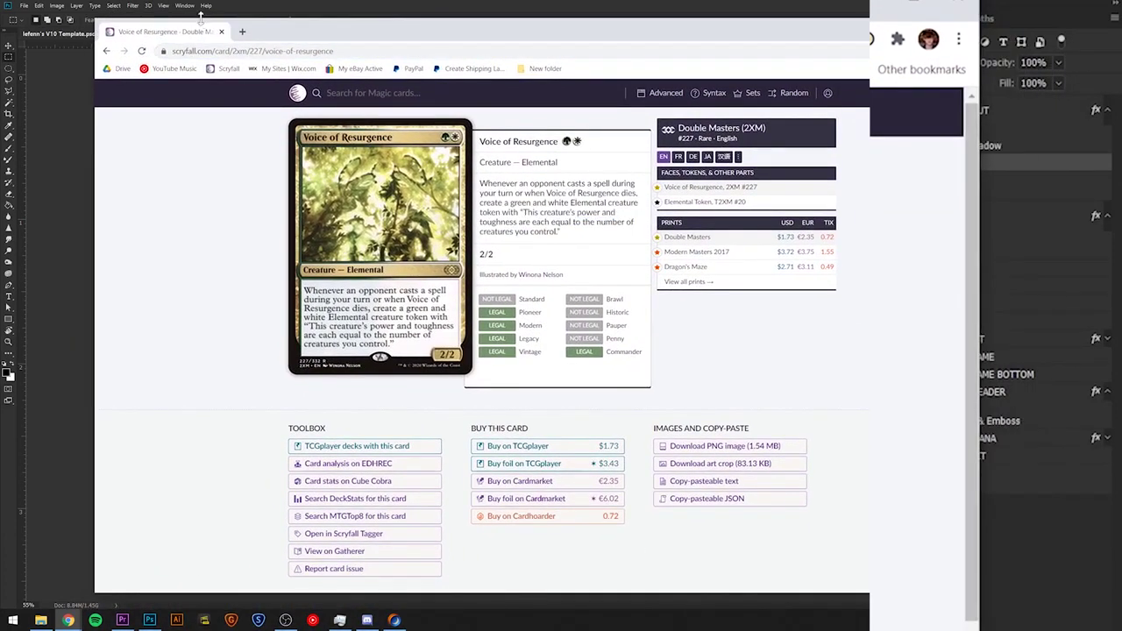
key("super+Down")
Step: Return to Photoshop and delete the ART and ART POP OUT layers from the card template
left_click(1009, 479)
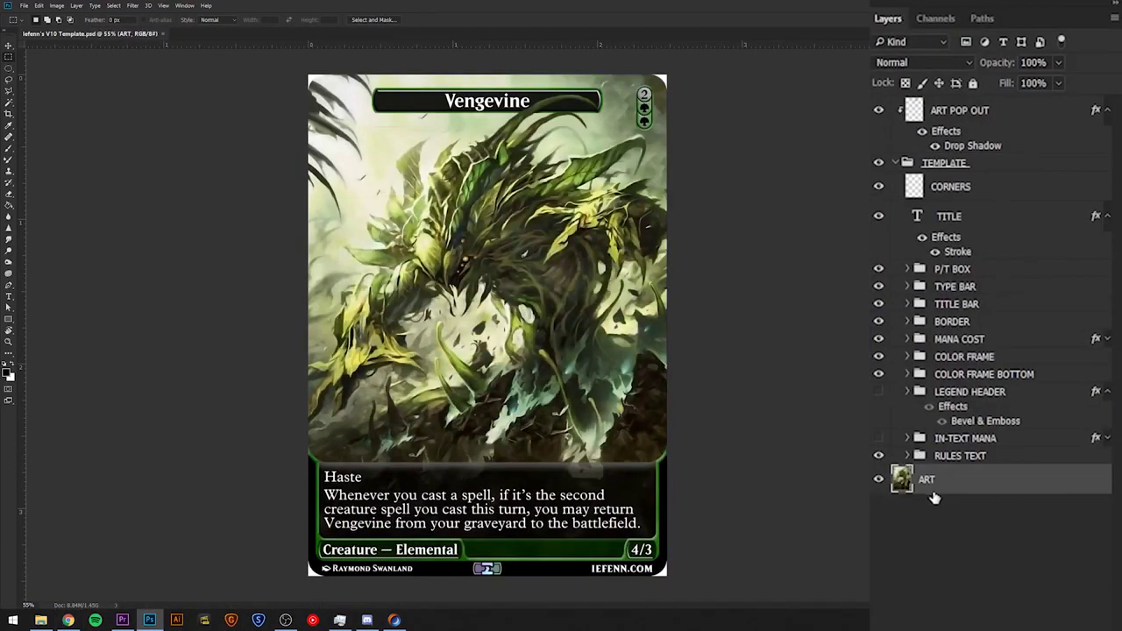
key("Delete")
left_click(960, 116)
key("Delete")
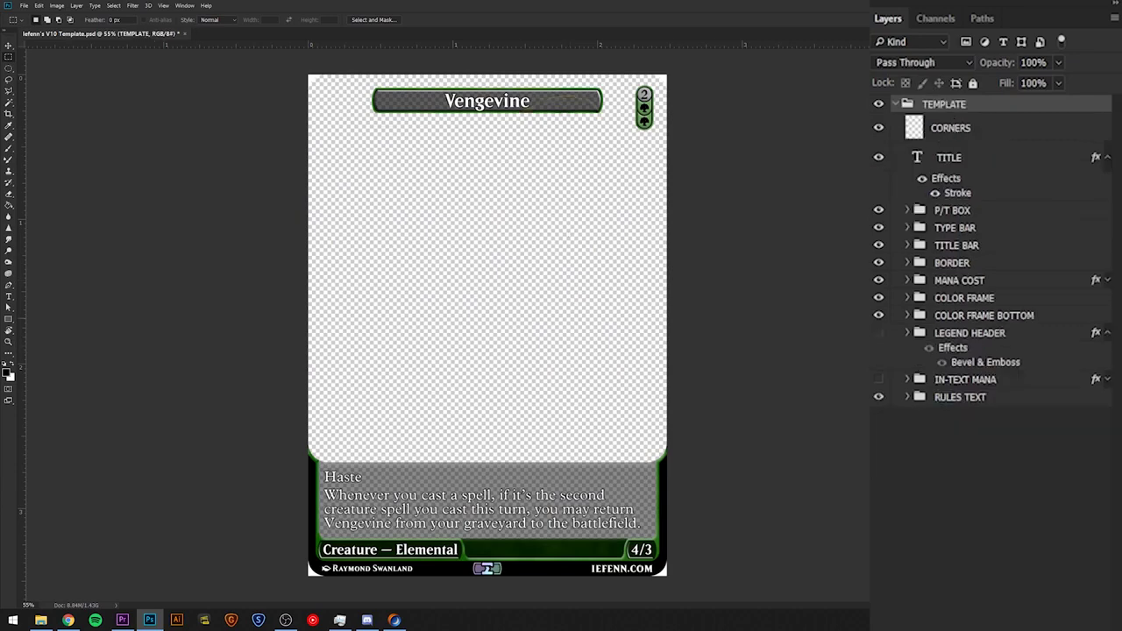
Step: Replace the Vengevine rules text in the RULES TEXT group with the copied Voice of Resurgence rules text
left_click(960, 400)
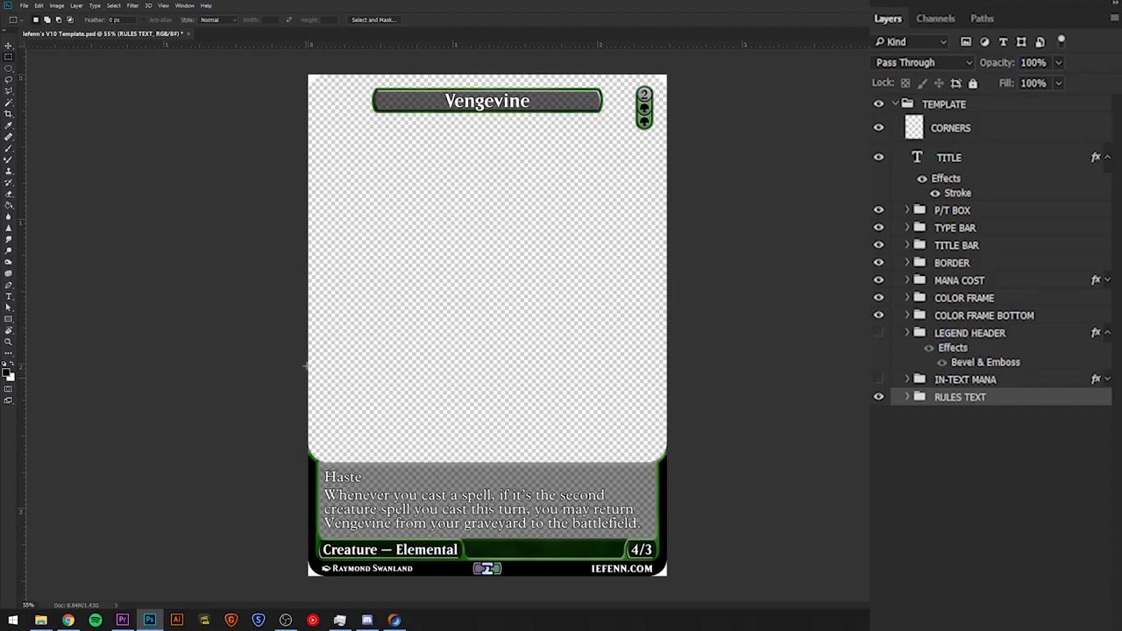
left_click(442, 468)
left_click(908, 397)
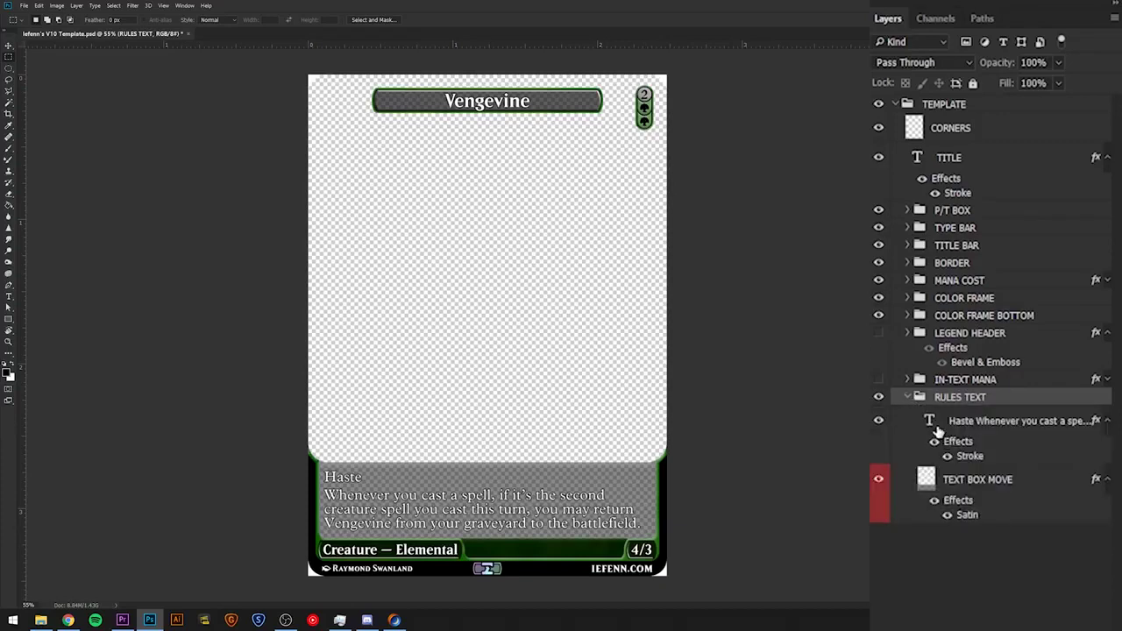
double_click(929, 422)
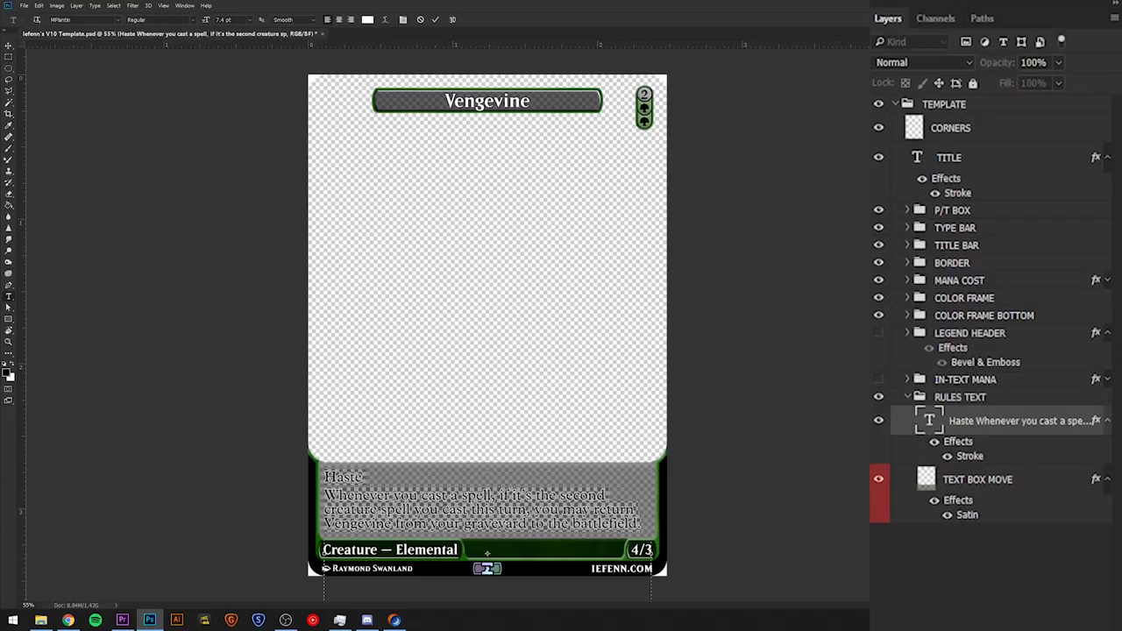
key("ctrl+v")
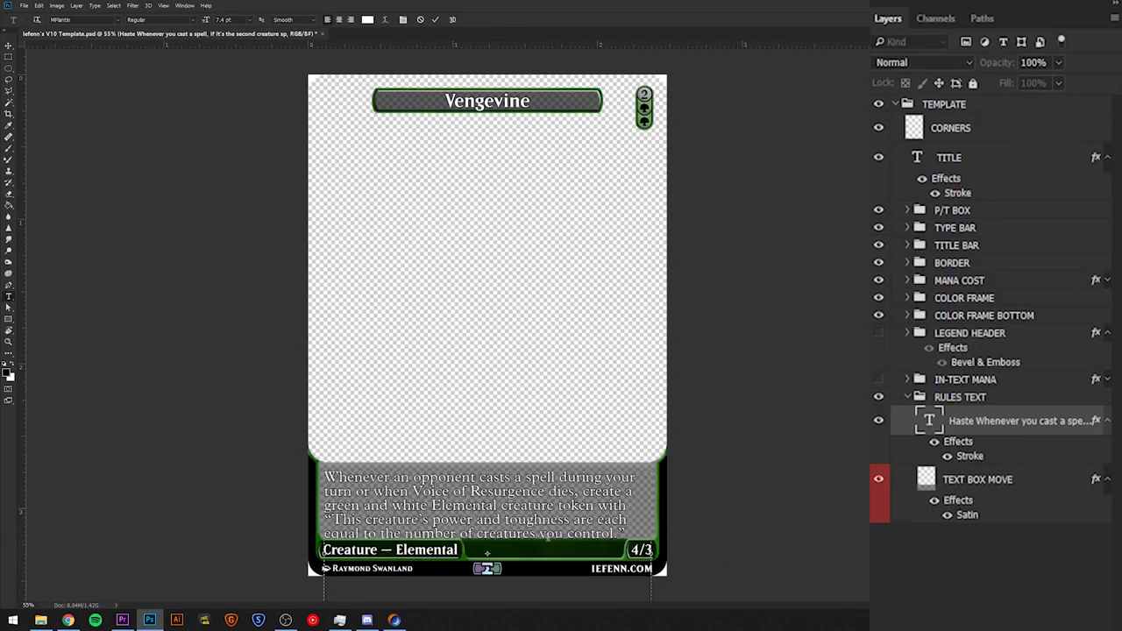
left_click(989, 399)
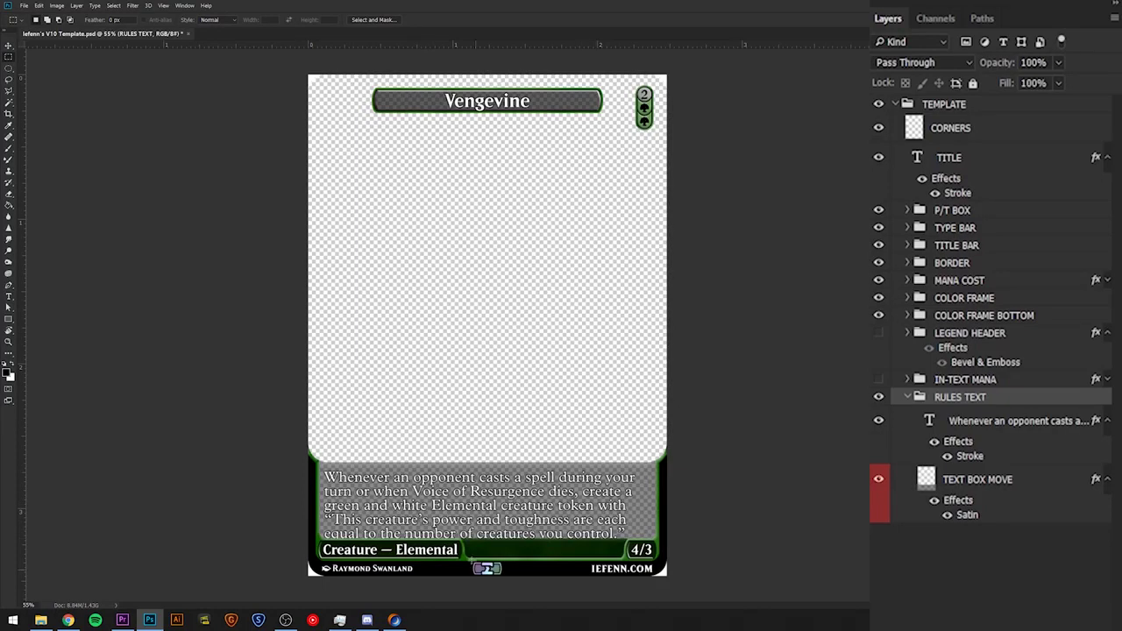
Step: Move BORDERMOVE, the color frame's BORDER MOVE layer and the RULES TEXT group up together until the full rules text fits above the type bar
left_click(935, 314)
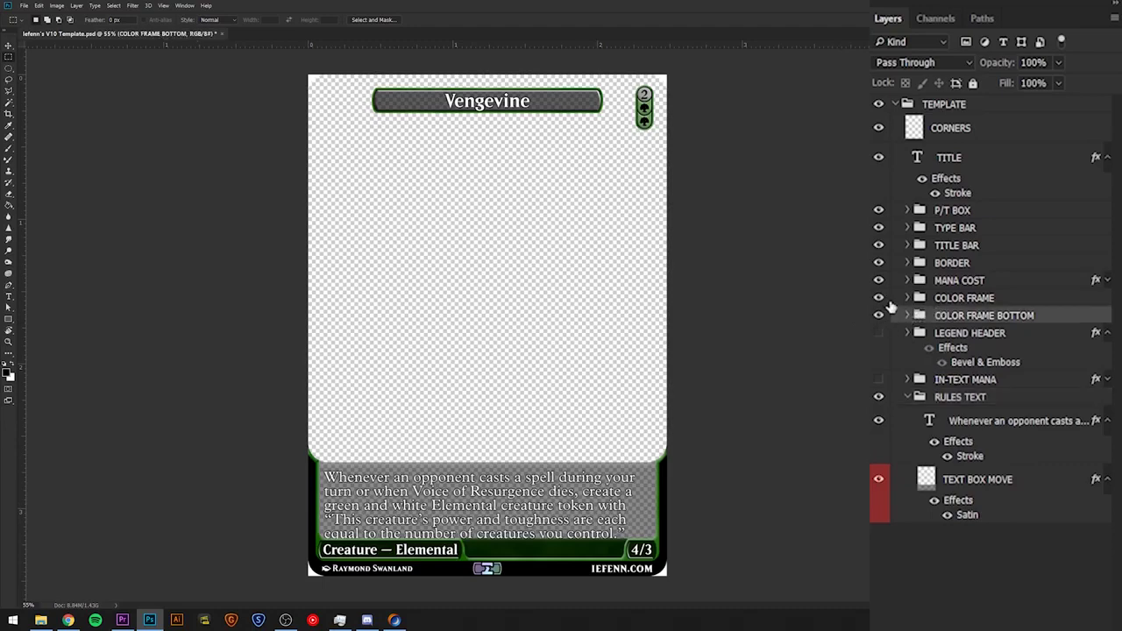
left_click(908, 299)
scroll(974, 368, "down", 6)
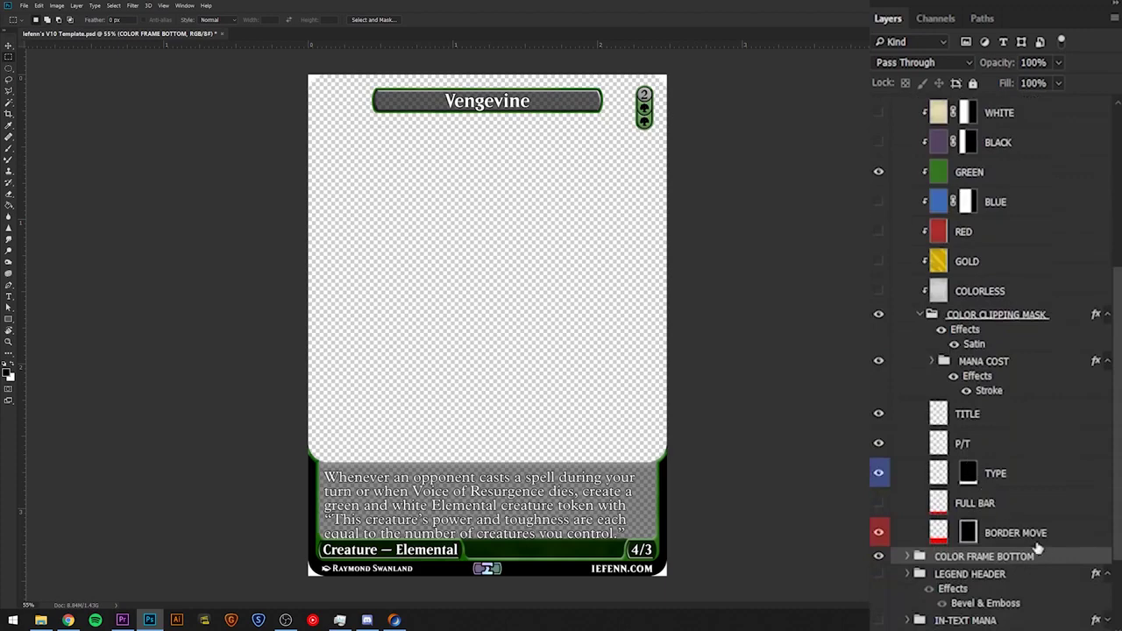
left_click(1062, 542)
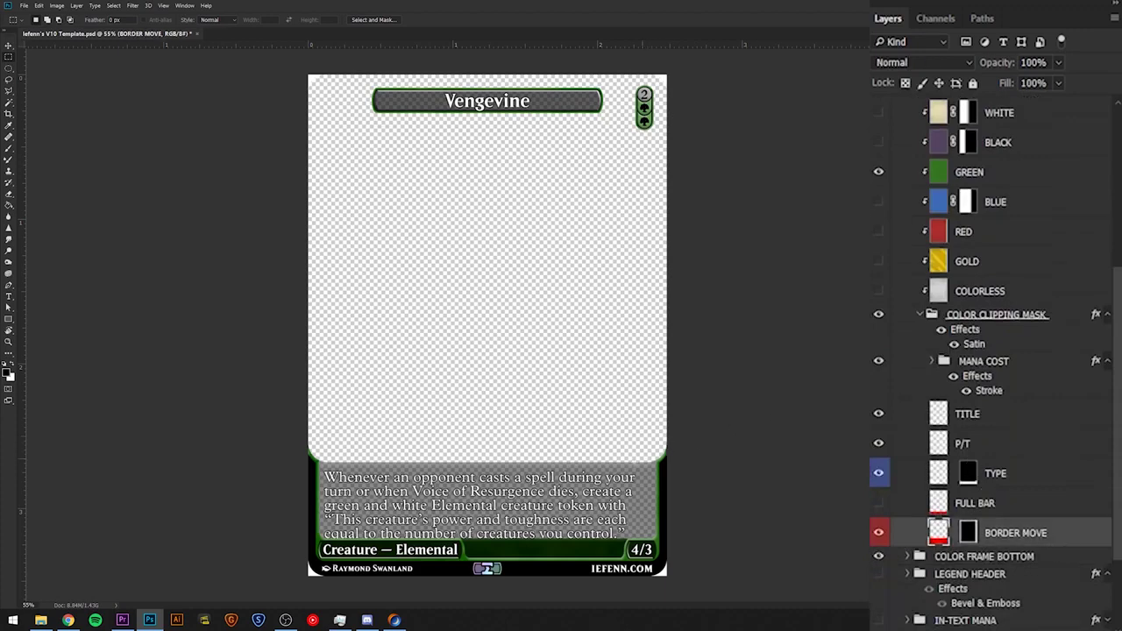
scroll(1021, 547, "up", 1)
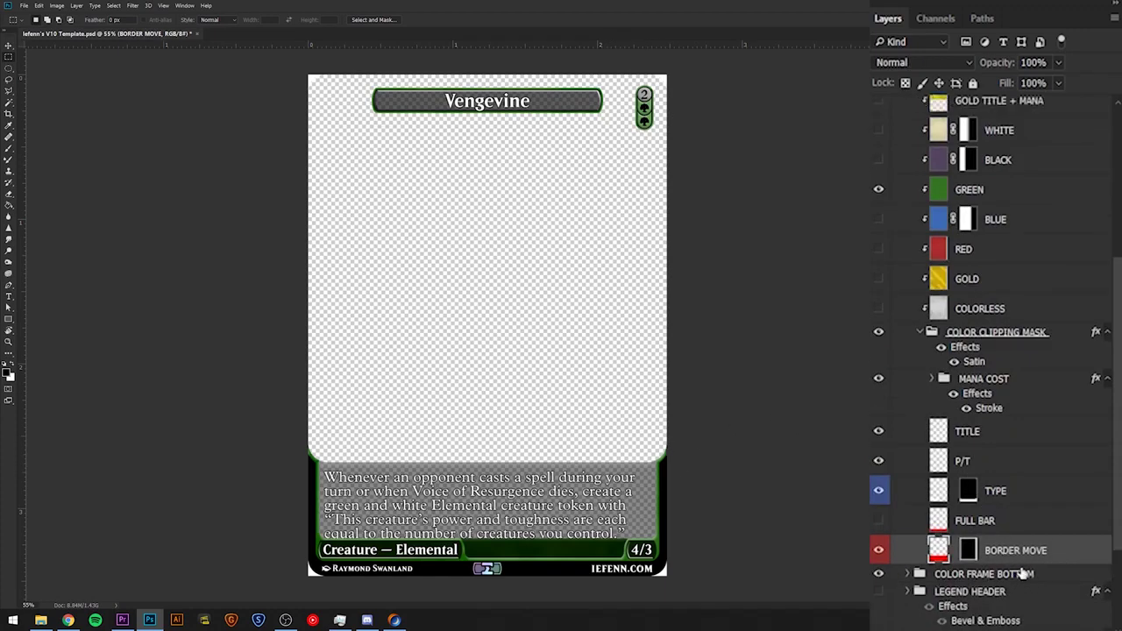
scroll(1015, 544, "up", 5)
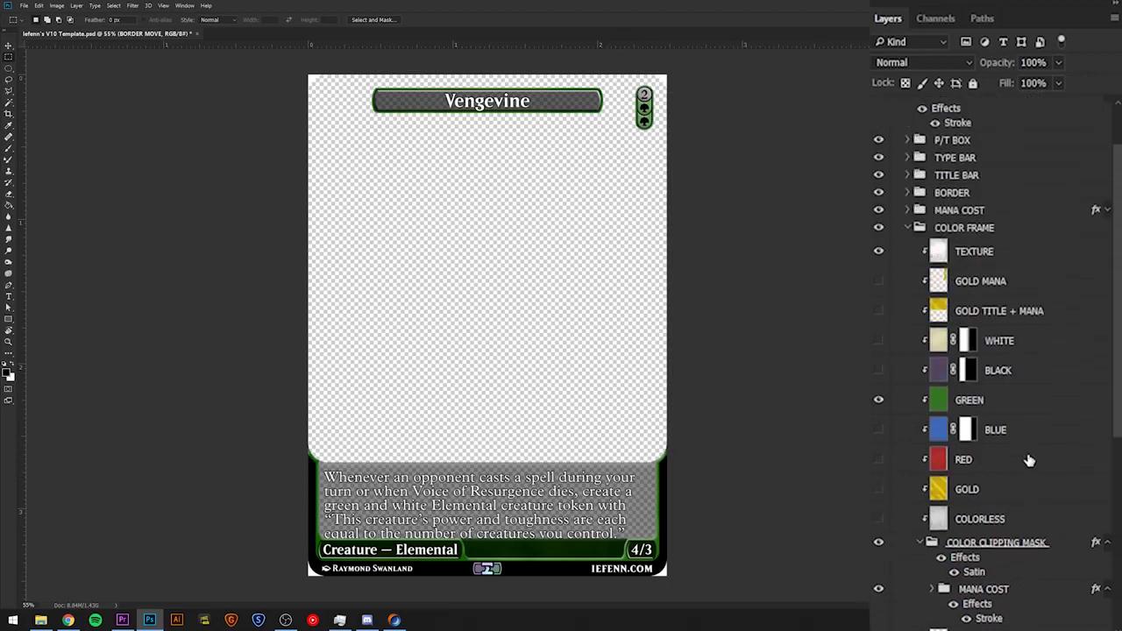
scroll(1008, 428, "up", 1)
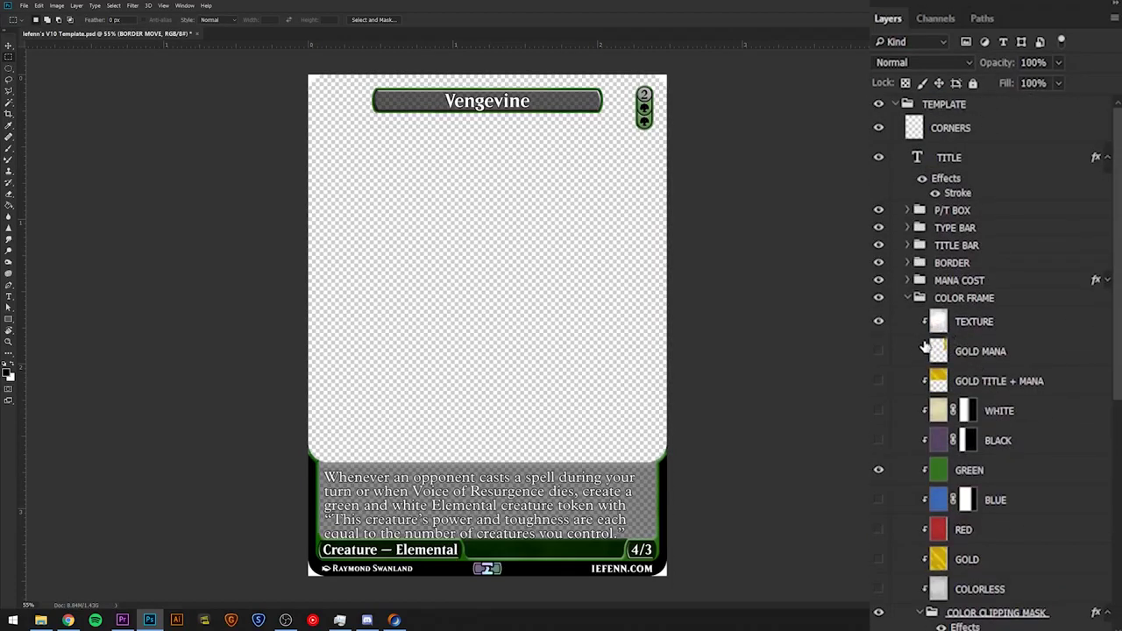
left_click(908, 264)
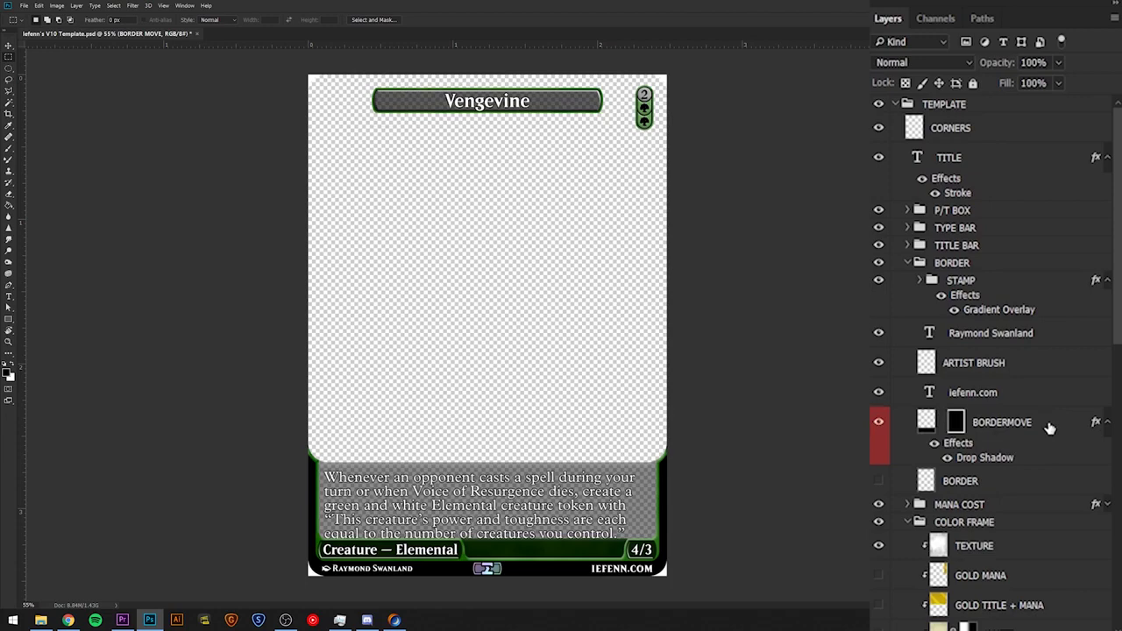
scroll(1017, 421, "down", 5)
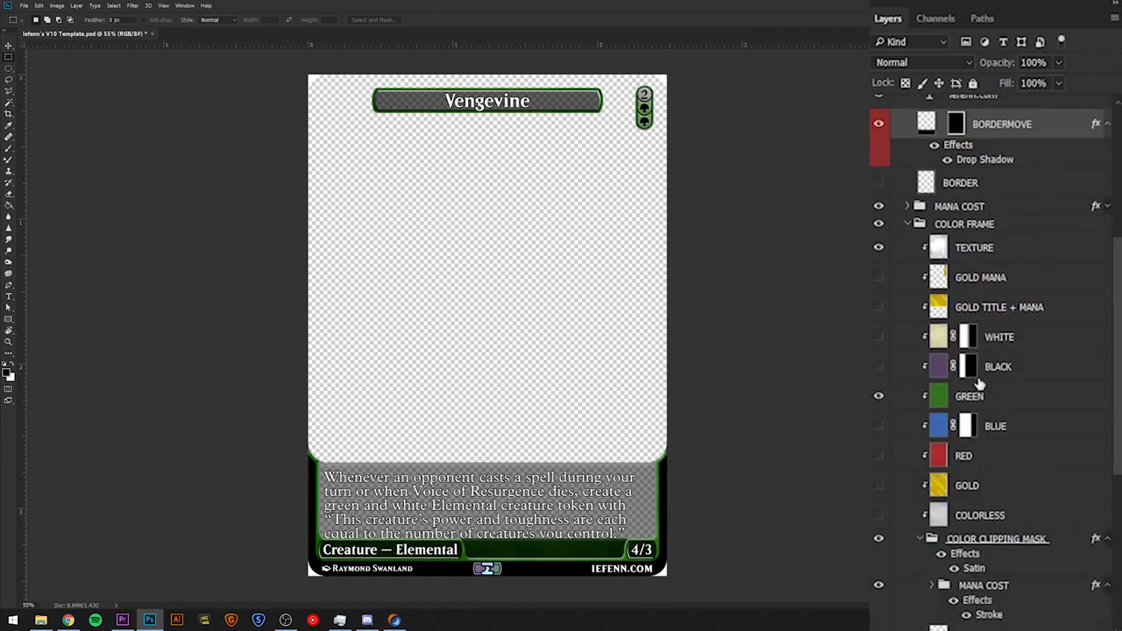
scroll(982, 386, "down", 6)
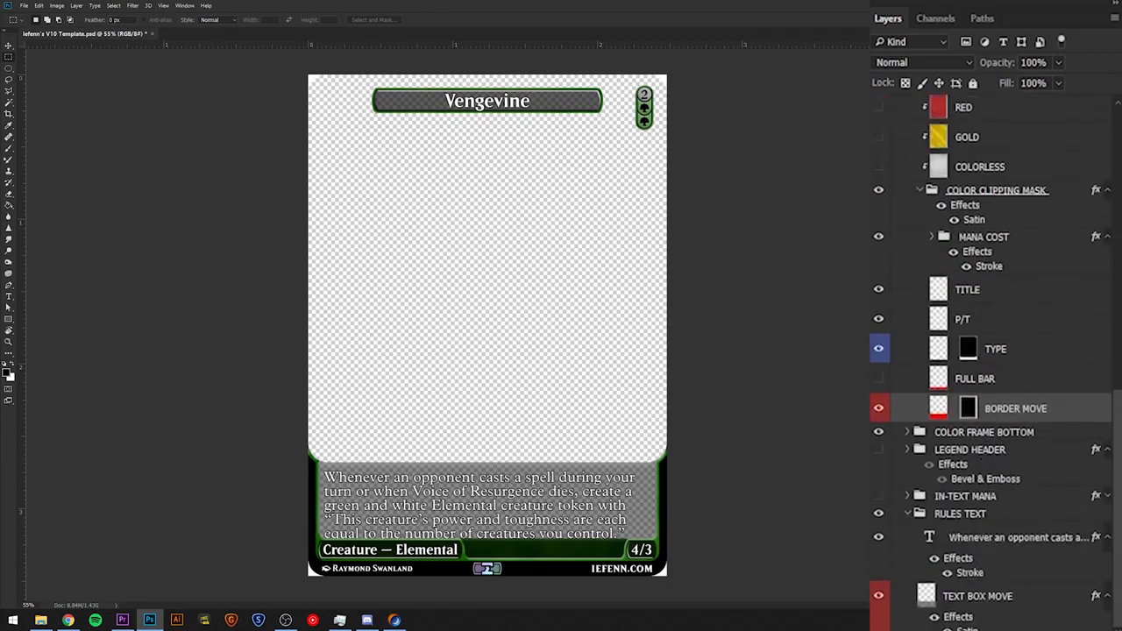
left_click(1009, 517, "ctrl")
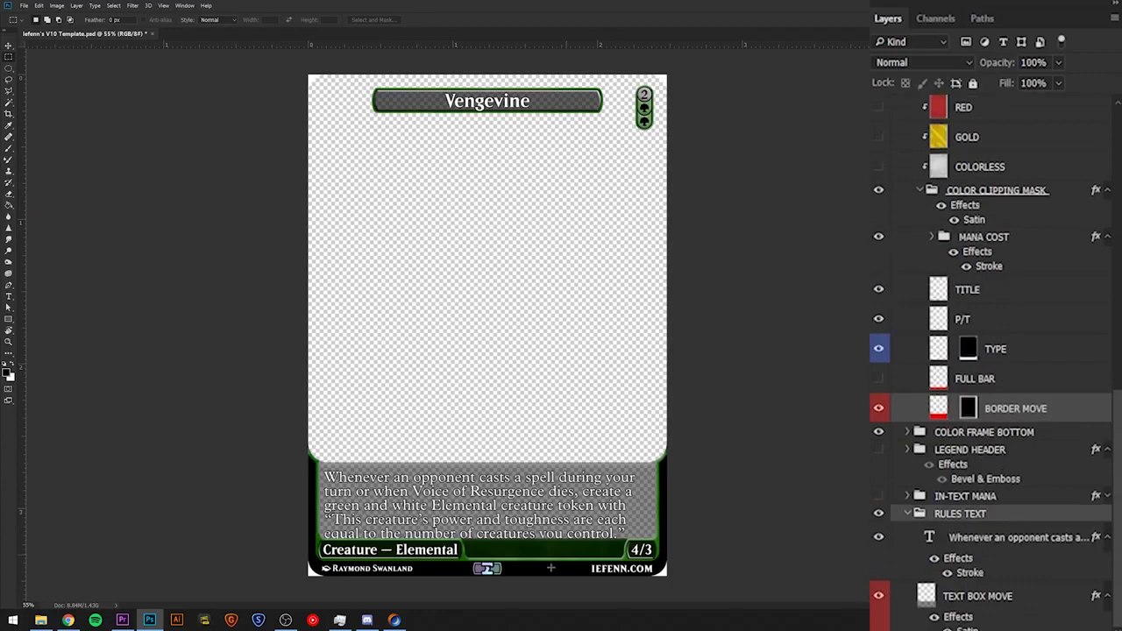
key("v")
left_click_drag(510, 497, 509, 438)
mouse_move(518, 399)
left_mouse_down()
mouse_move(515, 362)
mouse_move(517, 419)
left_mouse_up()
left_click_drag(507, 484, 507, 513)
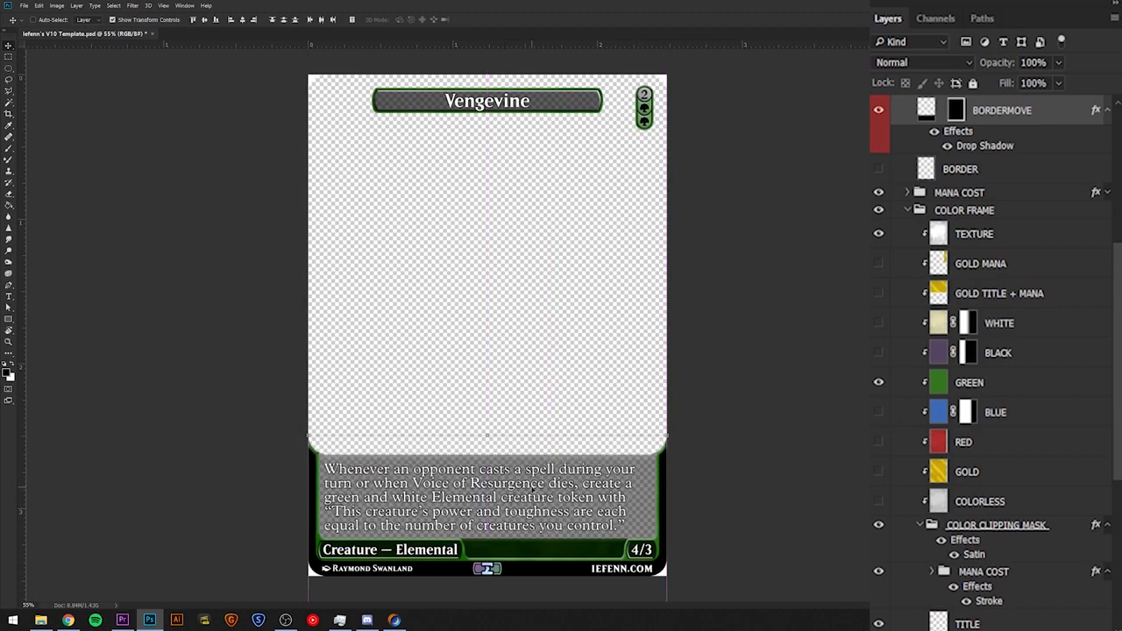
Step: Show the IN-TEXT MANA group over the rules text and expand it to reach its symbol layers
scroll(909, 518, "down", 5)
scroll(909, 518, "up", 2)
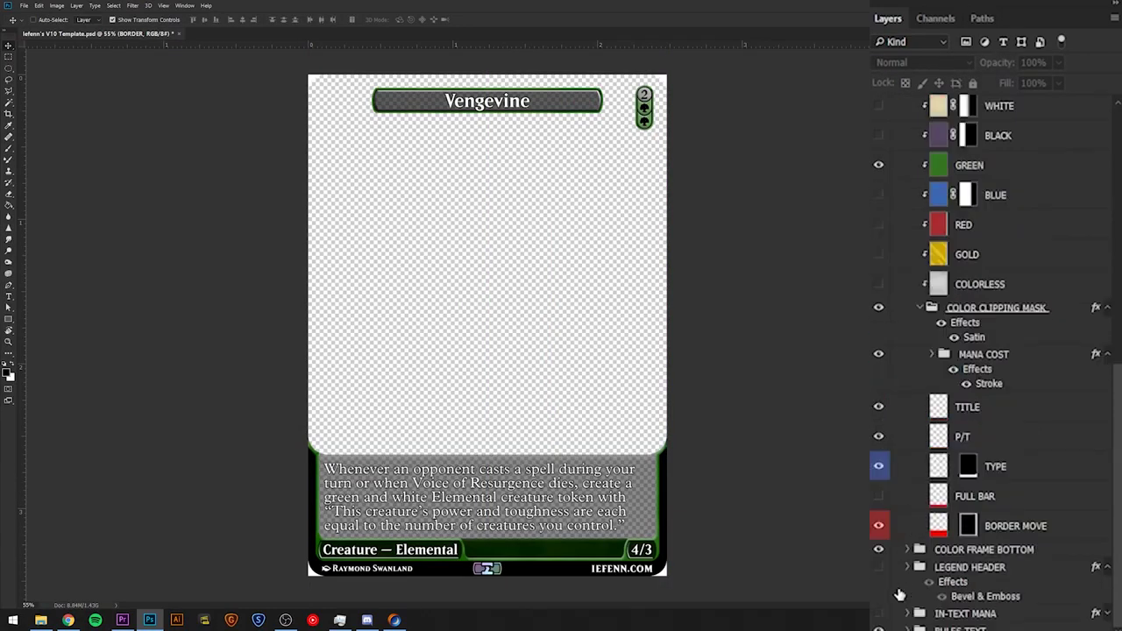
left_click(879, 614)
left_click(942, 613)
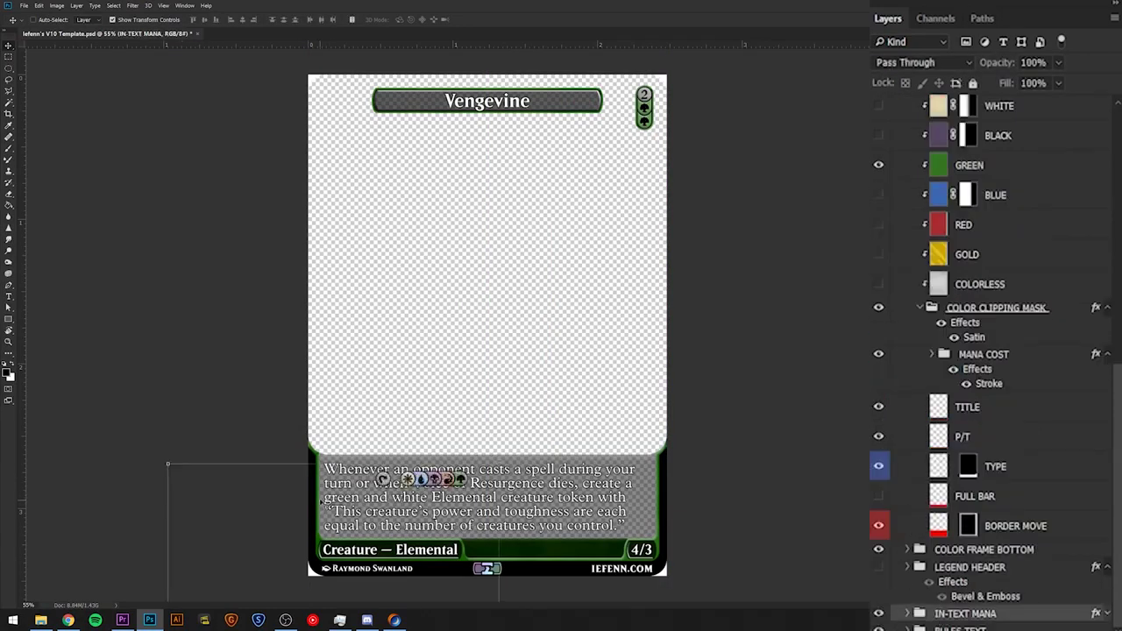
scroll(476, 494, "up", 4)
scroll(449, 321, "down", 2)
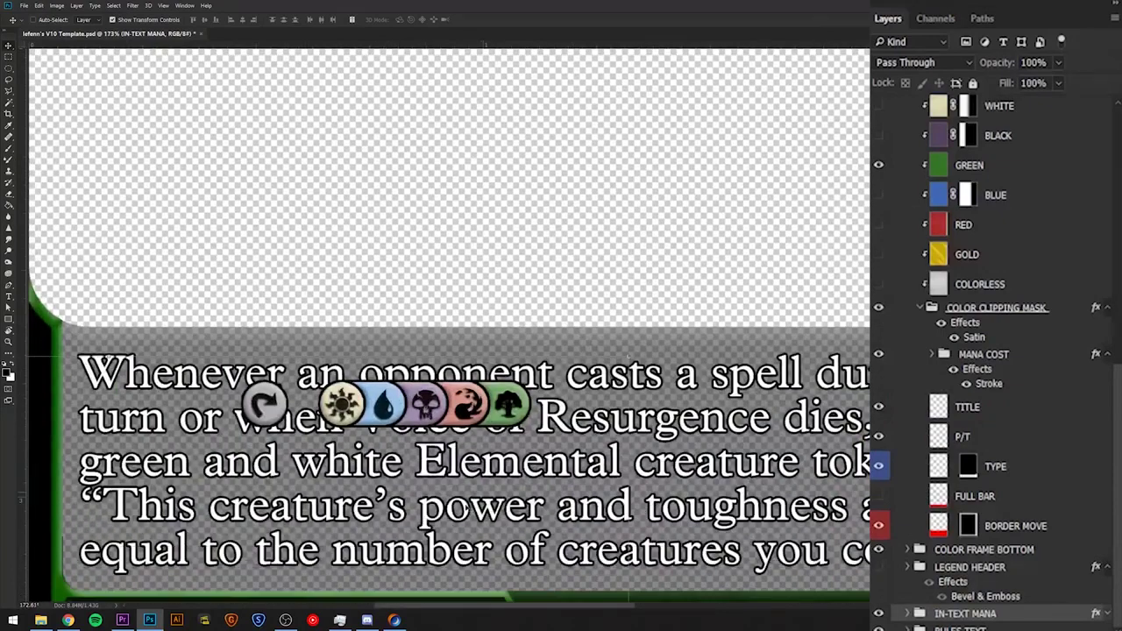
scroll(375, 442, "down", 4)
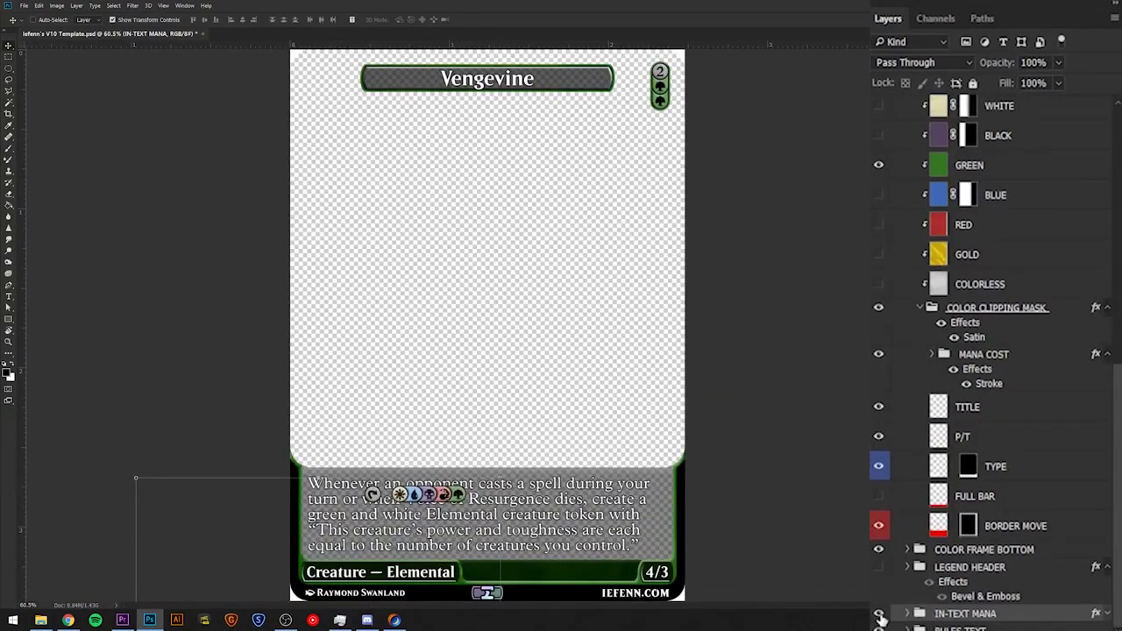
left_click(907, 615)
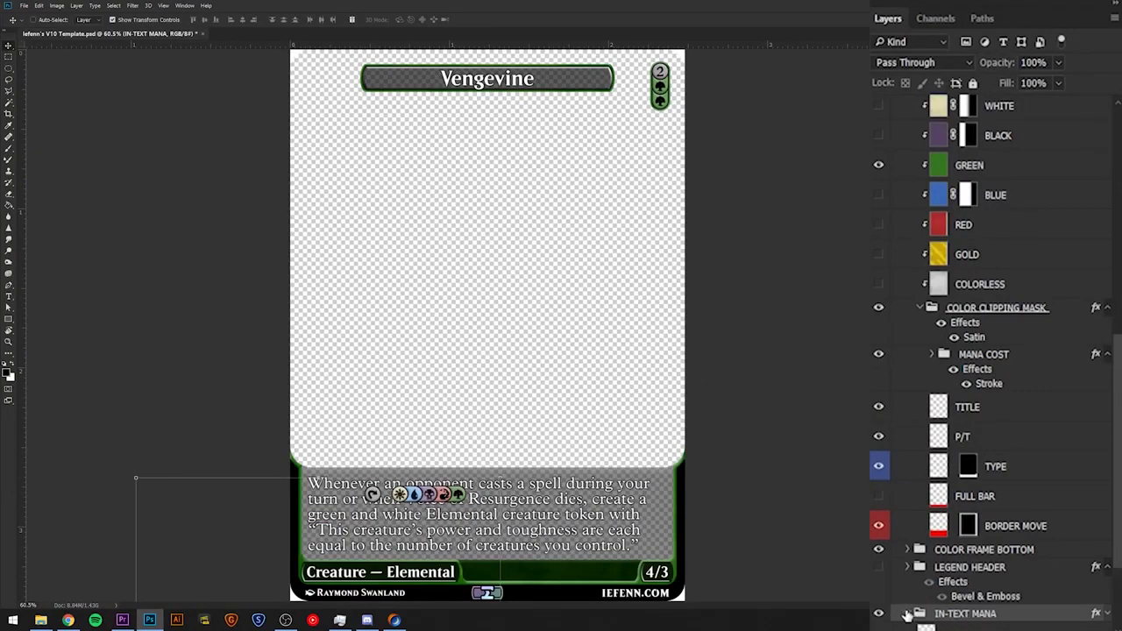
scroll(881, 602, "down", 3)
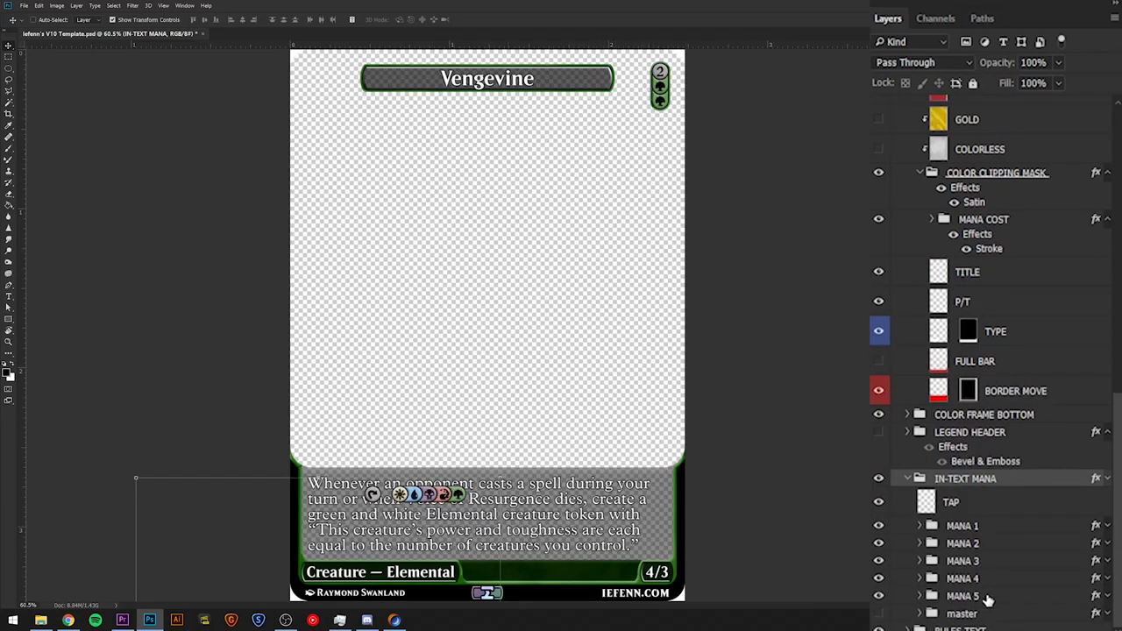
Step: Hide the MANA 5, MANA 4 and TAP symbols in the IN-TEXT MANA group
left_click(954, 598)
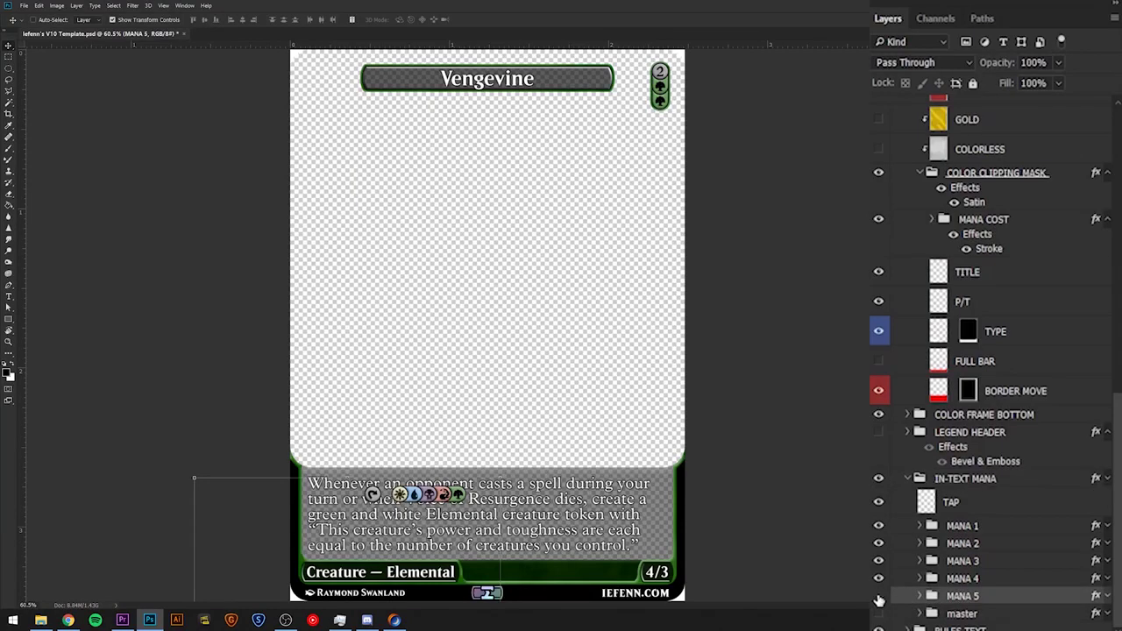
left_click(879, 597)
left_click(878, 597)
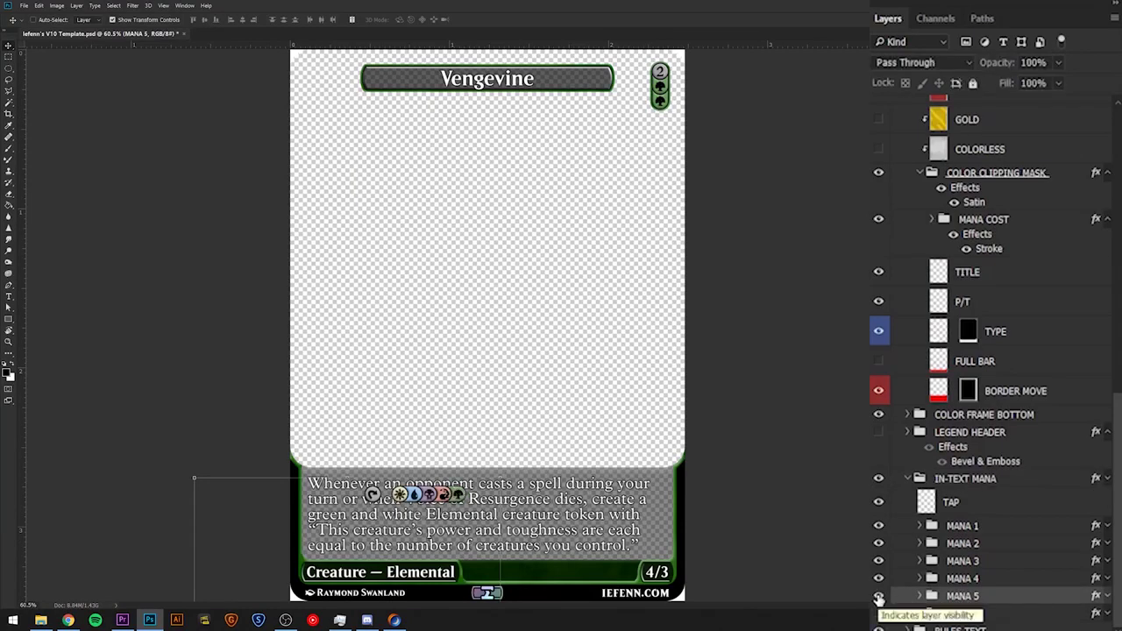
scroll(392, 522, "up", 3)
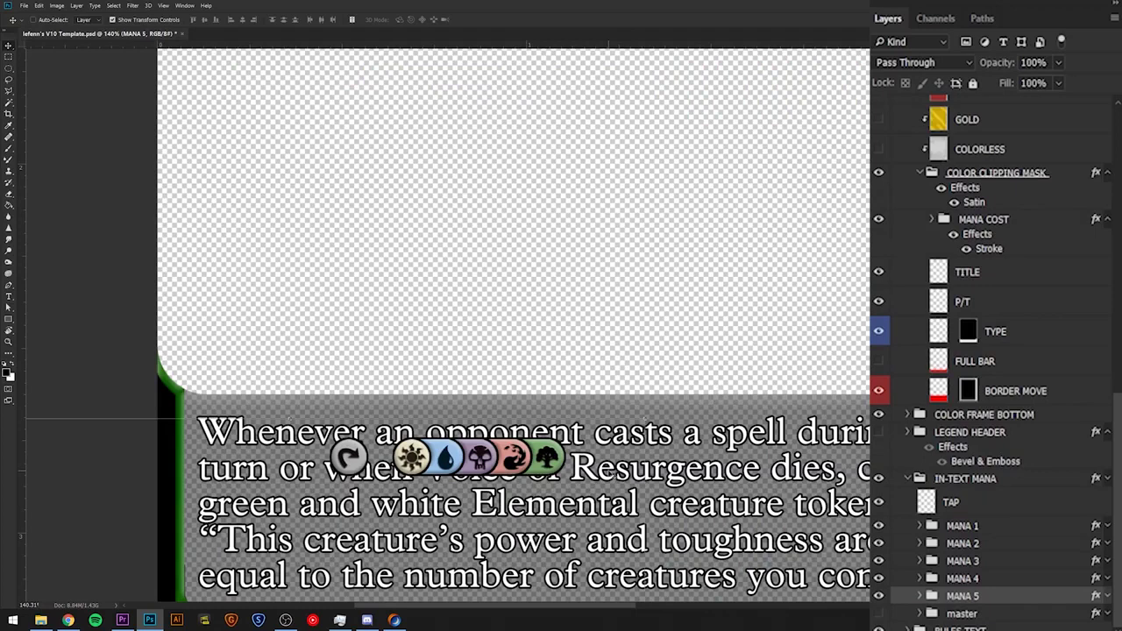
left_click(879, 580)
left_click(880, 597)
scroll(449, 460, "up", 3)
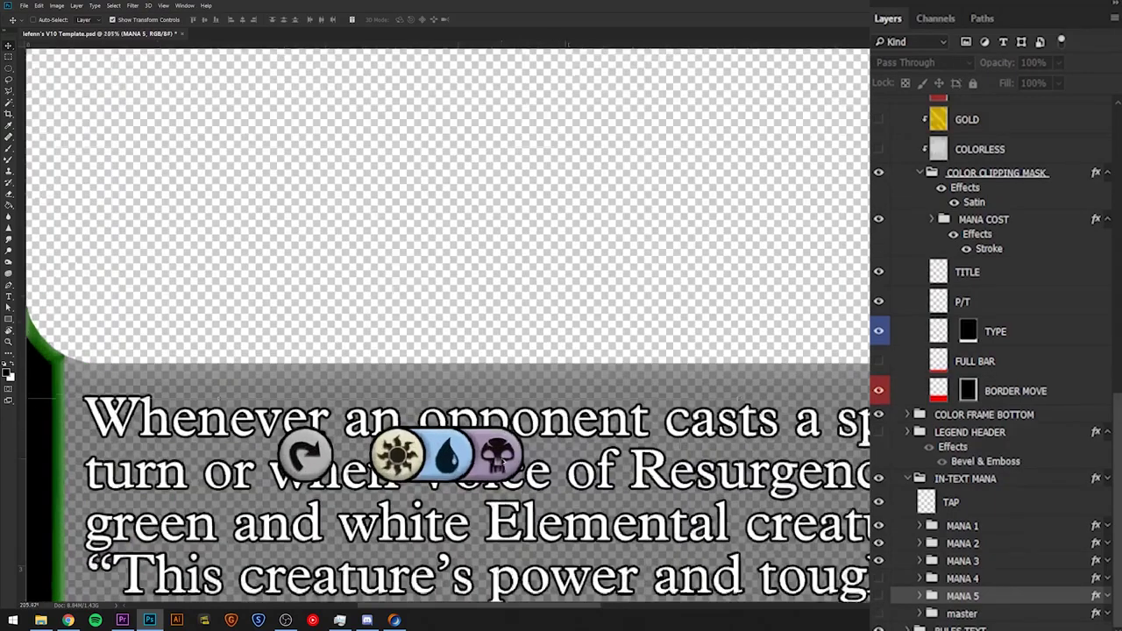
left_click(878, 501)
scroll(484, 450, "up", 2)
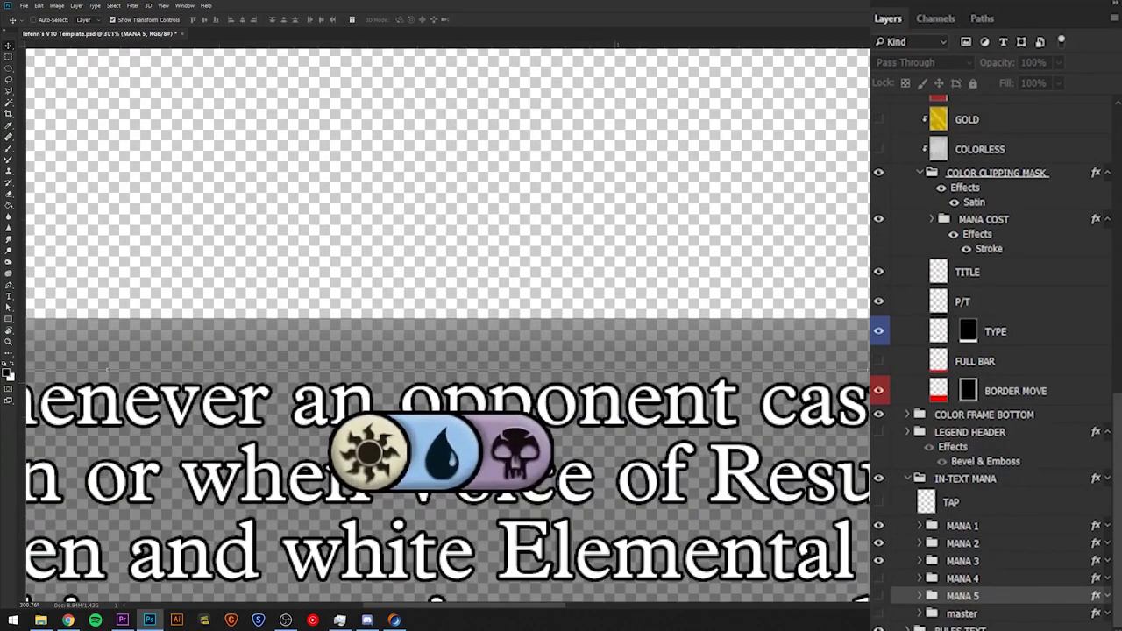
Step: Expand the MANA 1 group and hide its WHITE layer and upper COLORLESS symbol layer
left_click(920, 526)
scroll(920, 526, "down", 3)
left_click(903, 374)
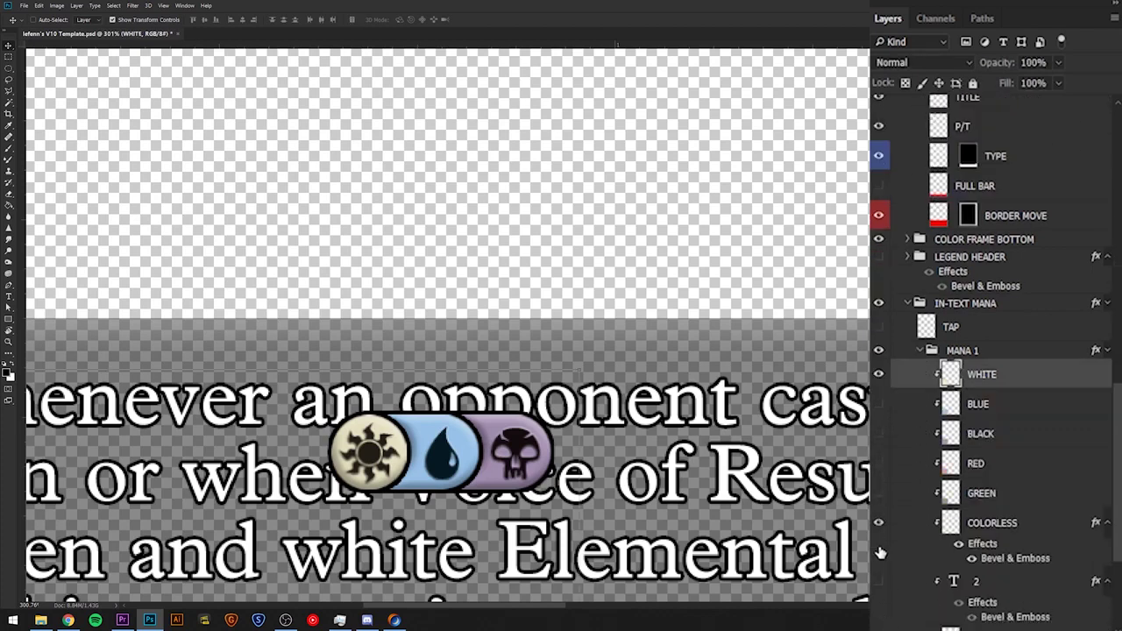
left_click(878, 373)
scroll(881, 386, "down", 2)
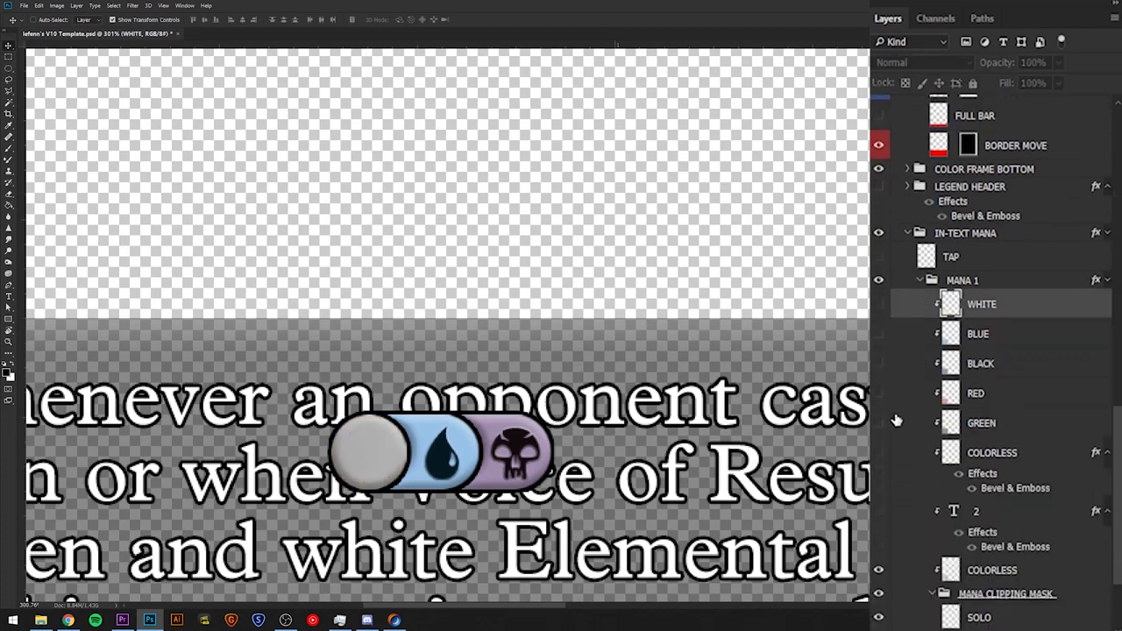
Step: Show the number layer in the MANA 1 group, change its number to 1, and collapse the group
left_click(978, 520)
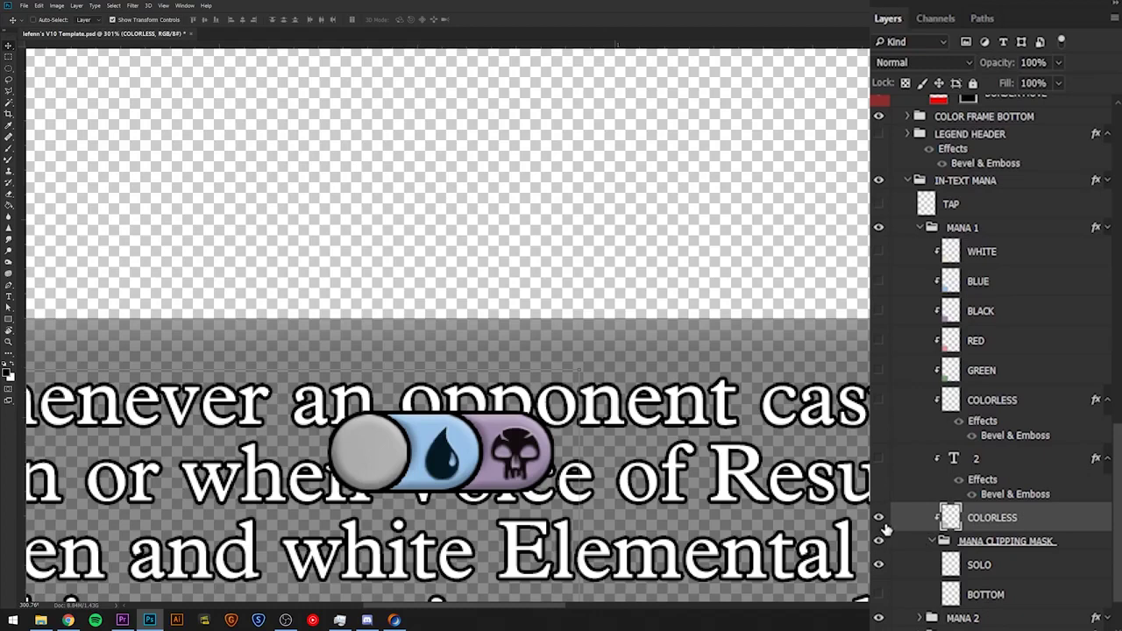
left_click(879, 458)
double_click(954, 460)
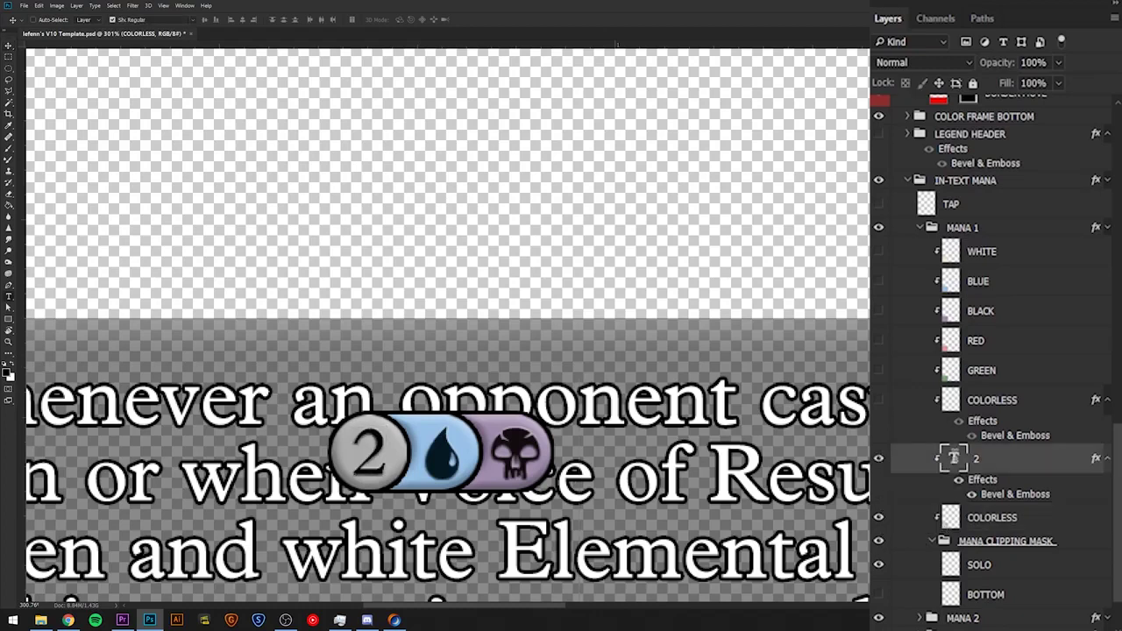
type("1")
left_click(949, 404)
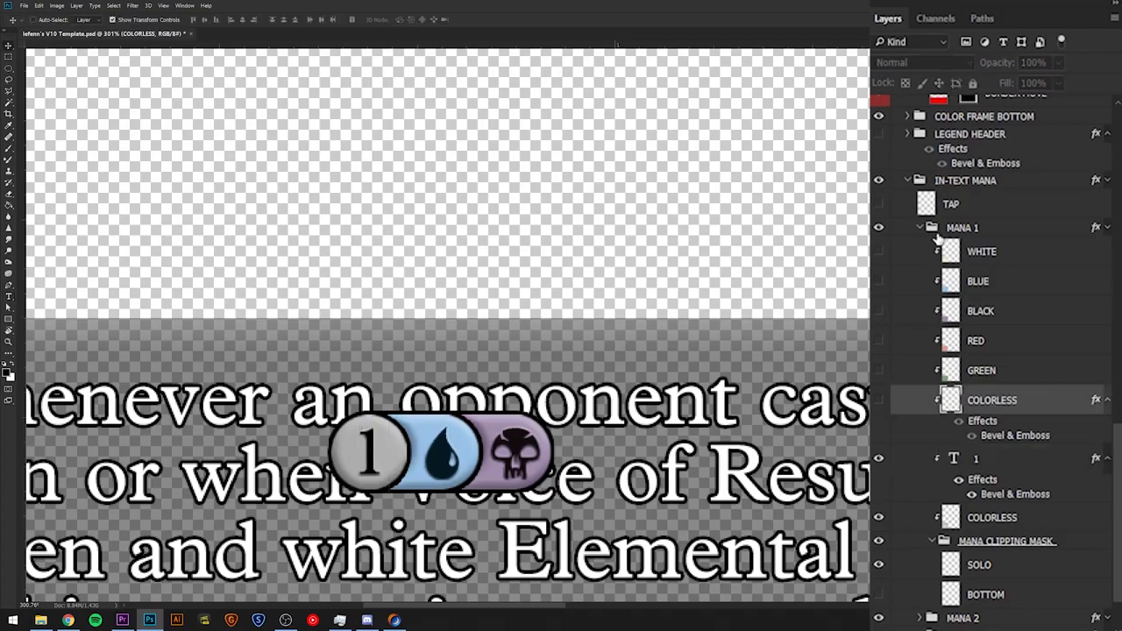
left_click(918, 230)
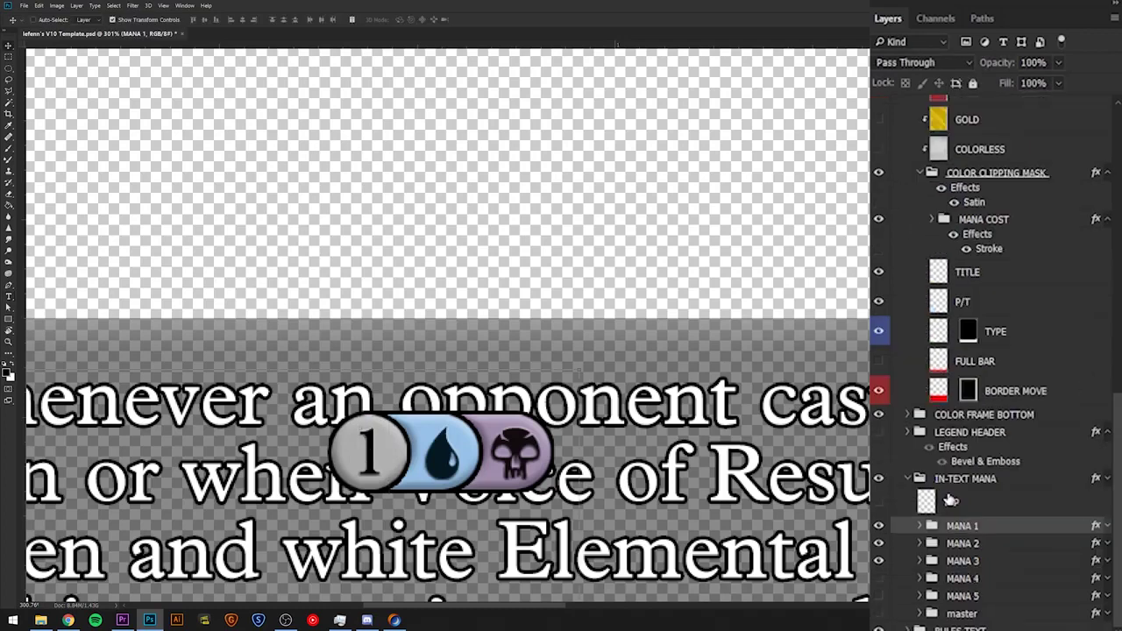
Step: Switch the MANA 2 symbol from blue to red and collapse its group
left_click(921, 546)
scroll(928, 552, "down", 2)
left_click(878, 533)
left_click(878, 474)
left_click(927, 420)
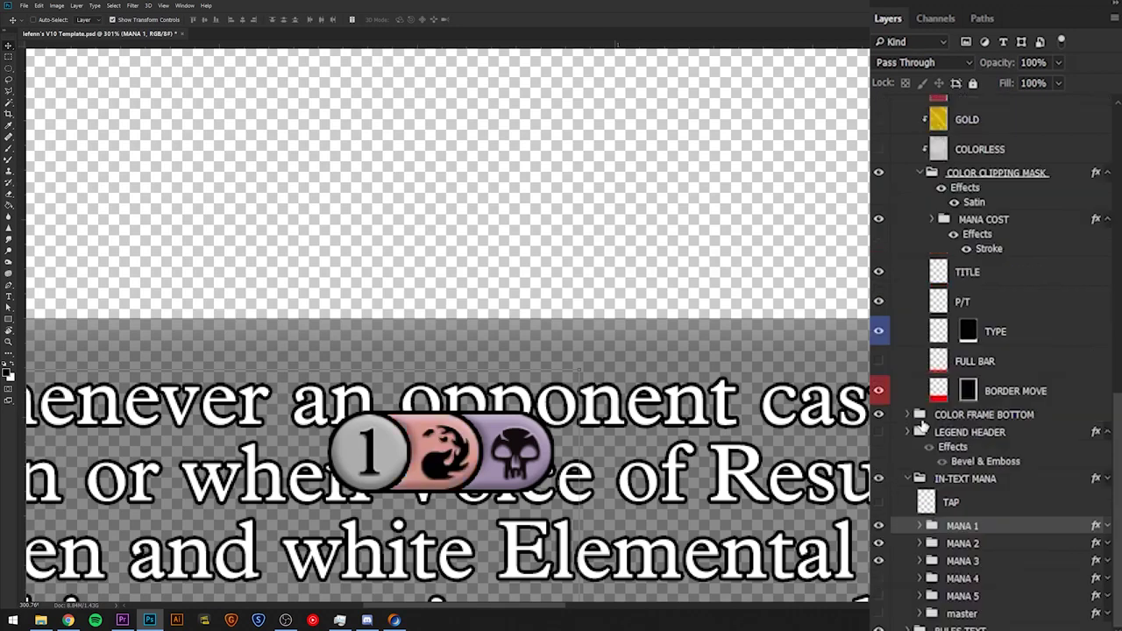
Step: Switch the MANA 3 symbol from black to red and collapse its group
left_click(922, 562)
scroll(922, 568, "down", 2)
left_click(880, 601)
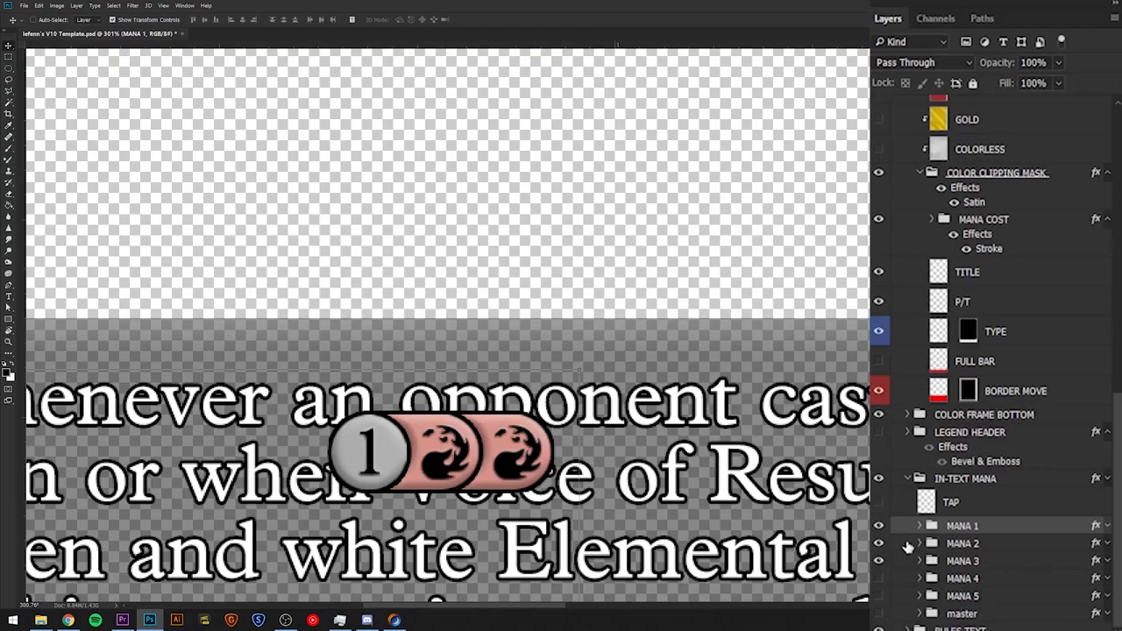
Step: Collapse the IN-TEXT MANA group and hide it from the card
left_click(926, 482)
scroll(545, 367, "down", 3)
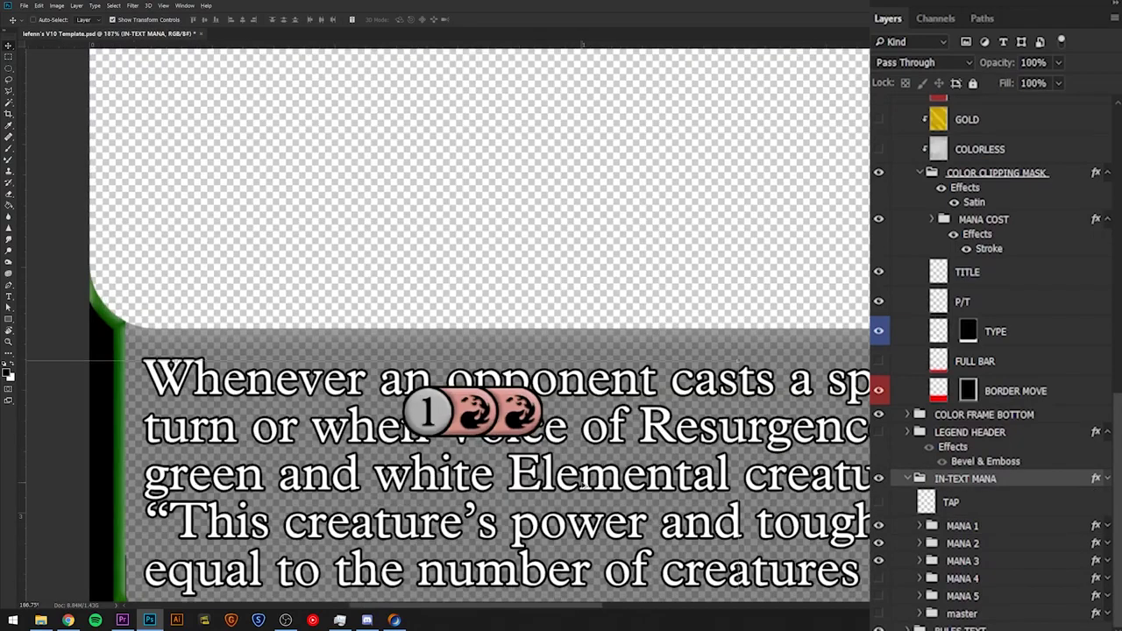
left_click(908, 479)
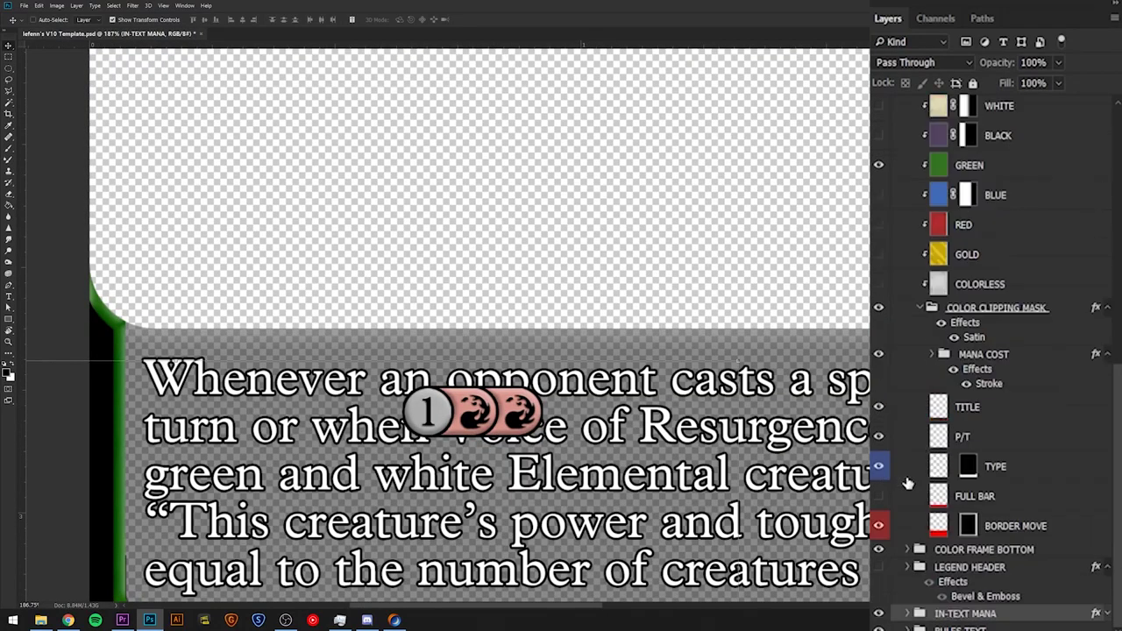
left_click(880, 614)
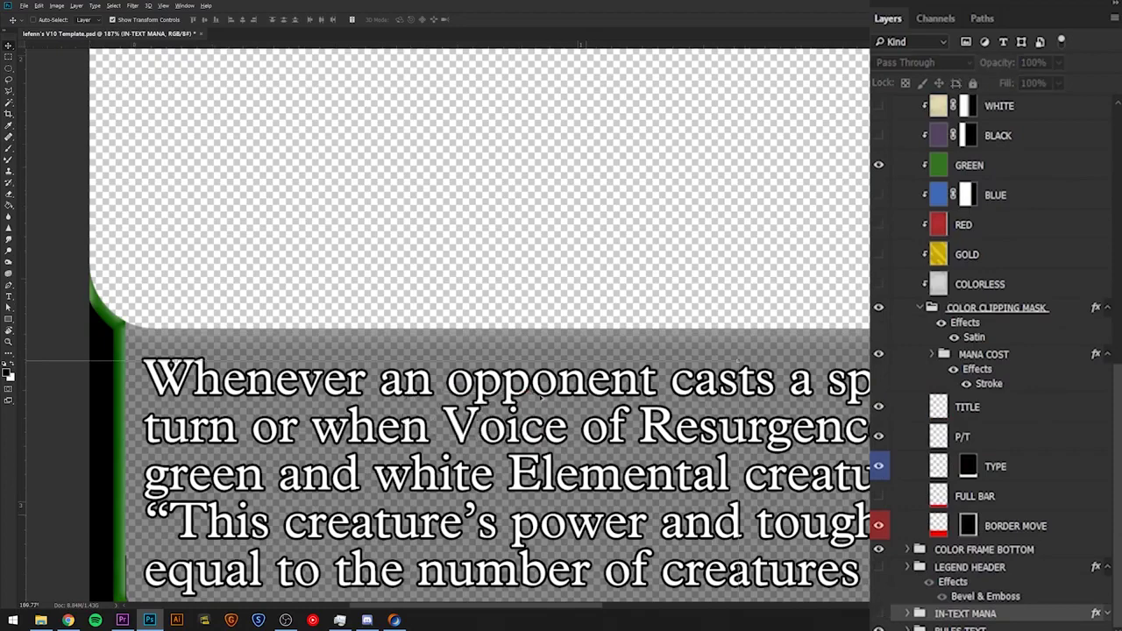
scroll(410, 587, "down", 5)
scroll(410, 587, "down", 1)
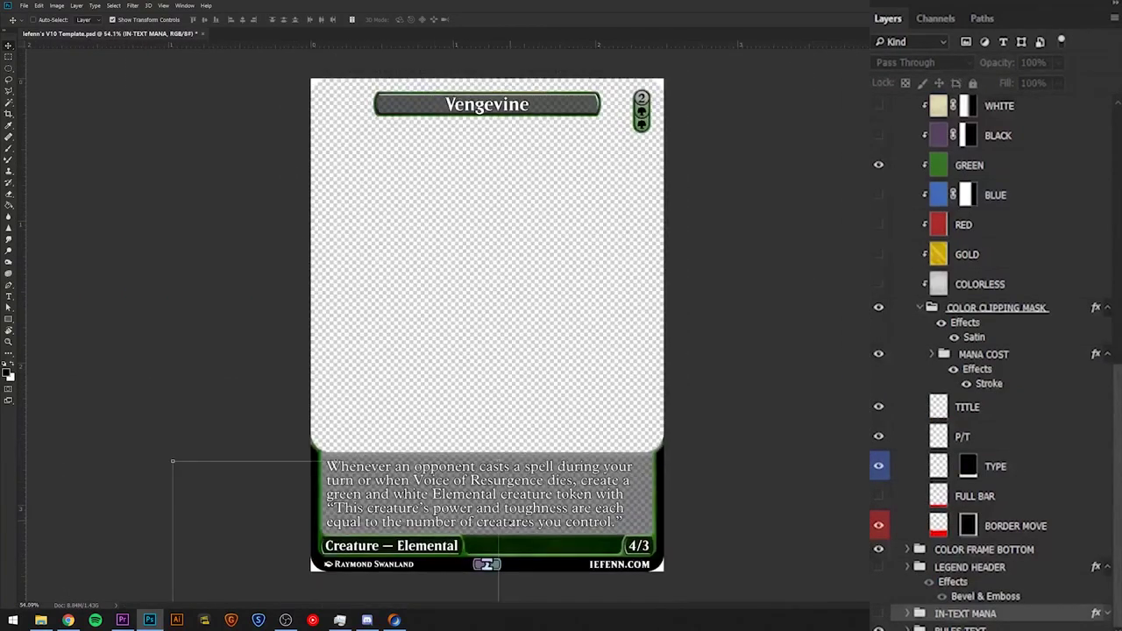
Step: Show and expand the LEGEND HEADER group, and recolor it by showing WHITE and hiding GREEN, BLUE and RED
left_click(938, 569)
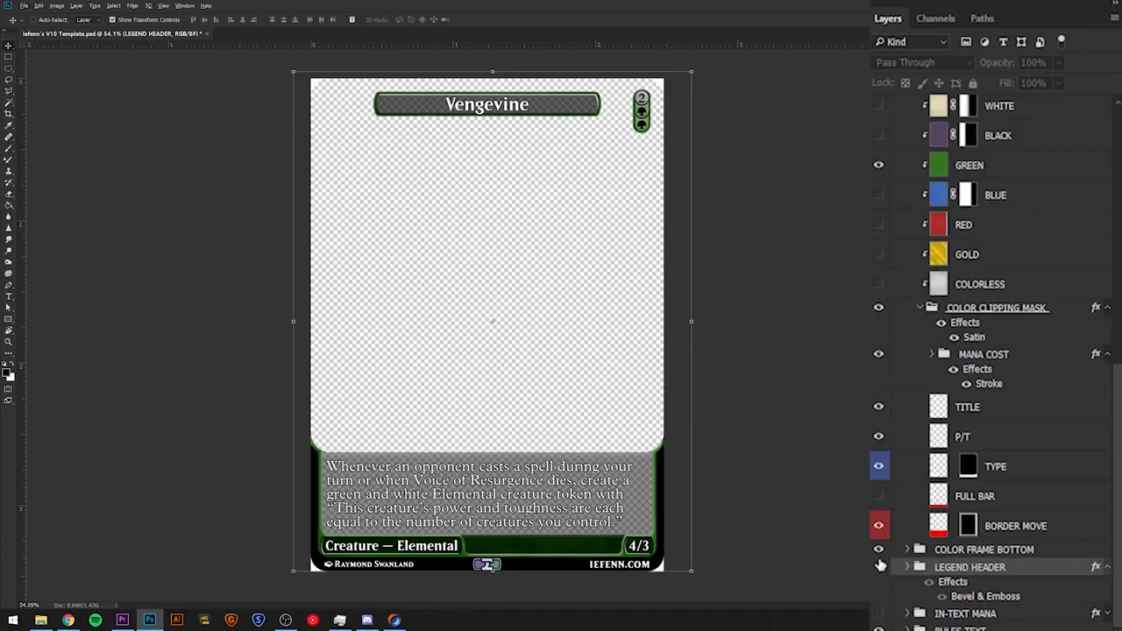
left_click(879, 568)
left_click(907, 568)
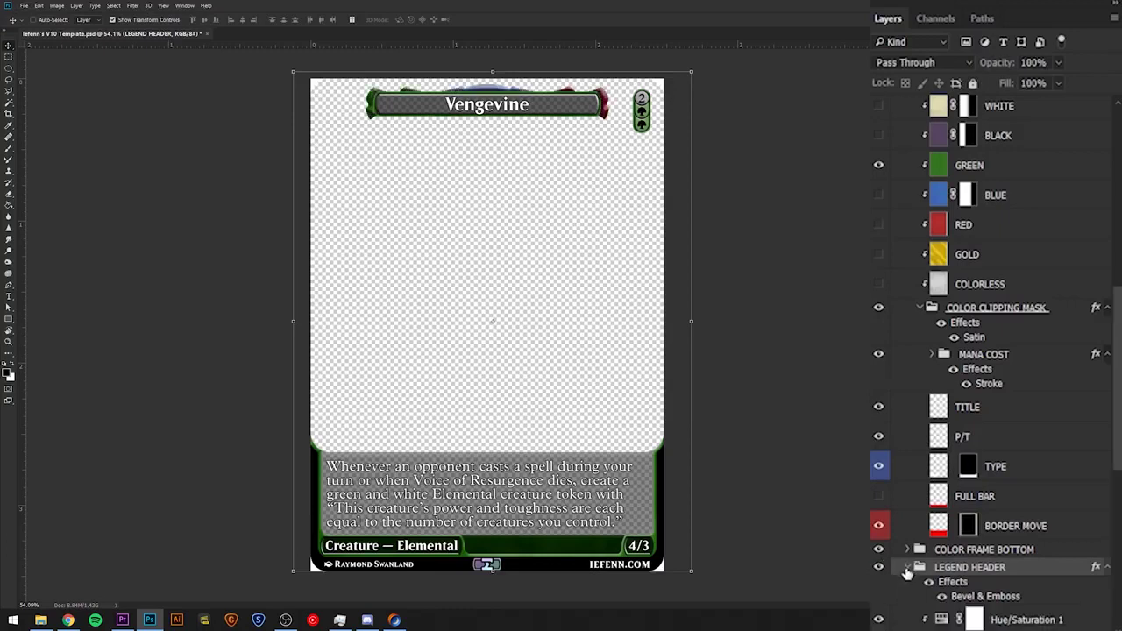
scroll(916, 566, "down", 10)
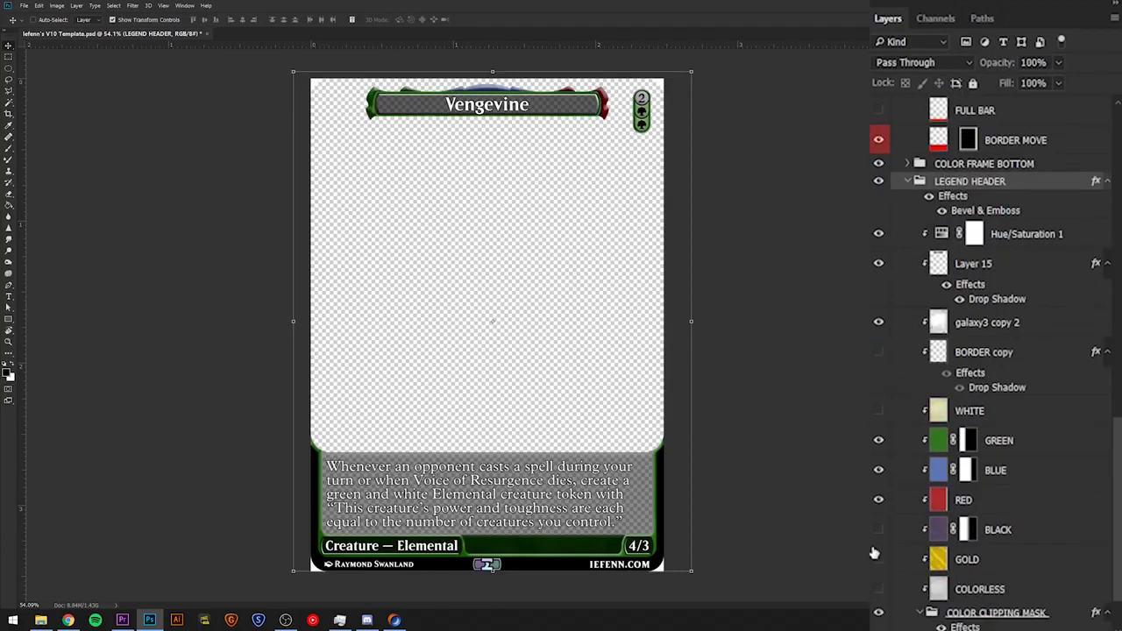
left_click(879, 410)
left_click(879, 440)
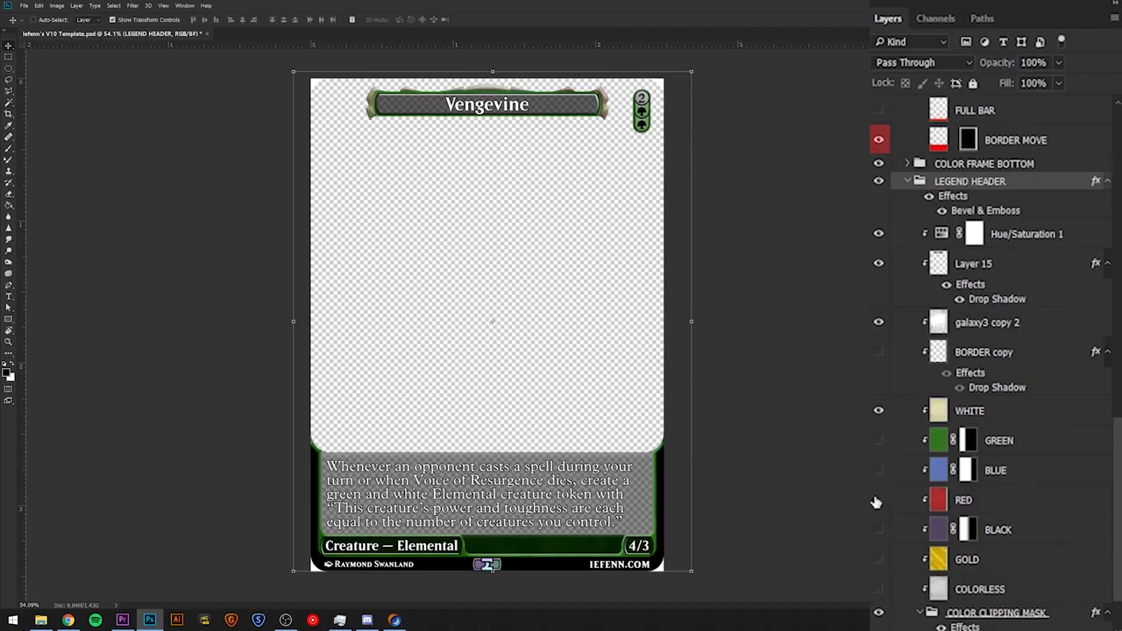
scroll(1008, 395, "up", 3)
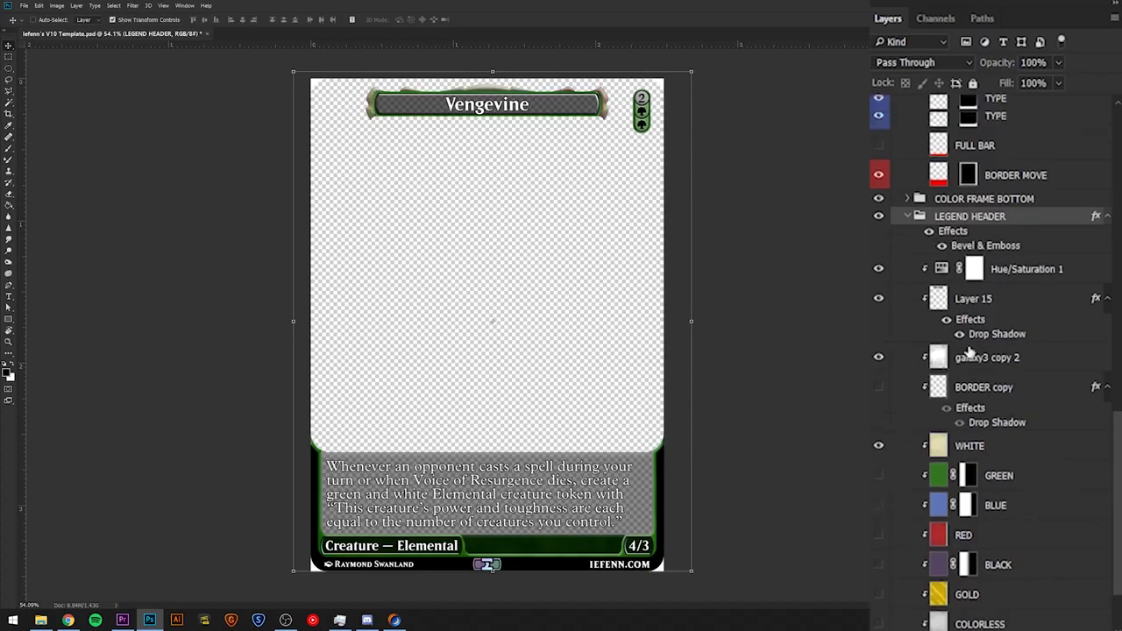
Step: Collapse the LEGEND HEADER group and hide it from the card
scroll(982, 333, "down", 4)
scroll(964, 351, "up", 4)
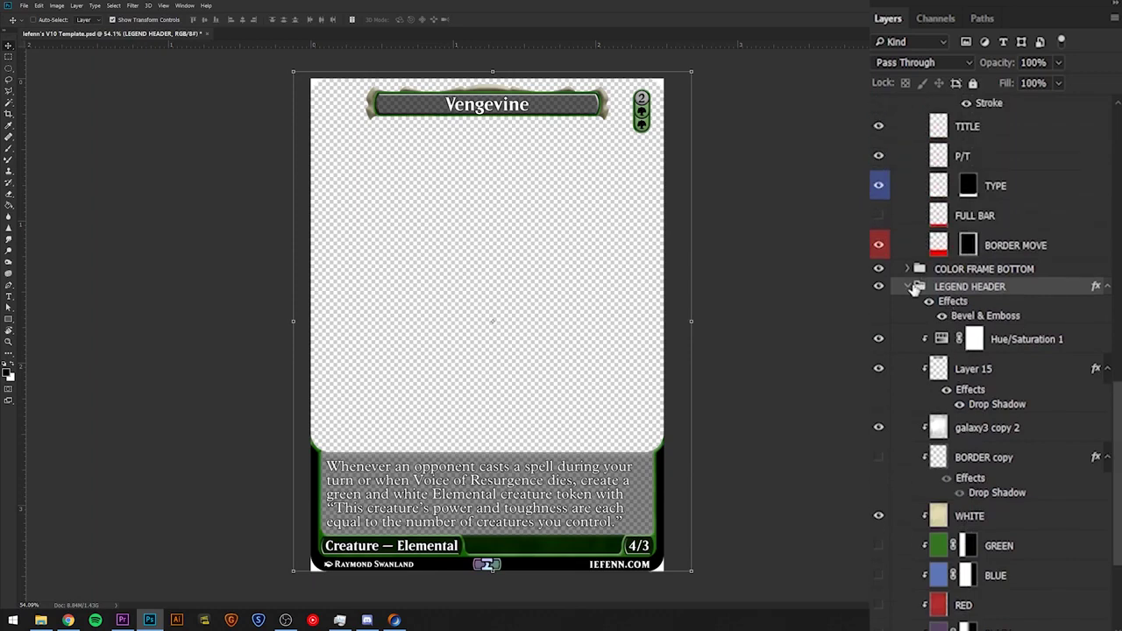
left_click(908, 288)
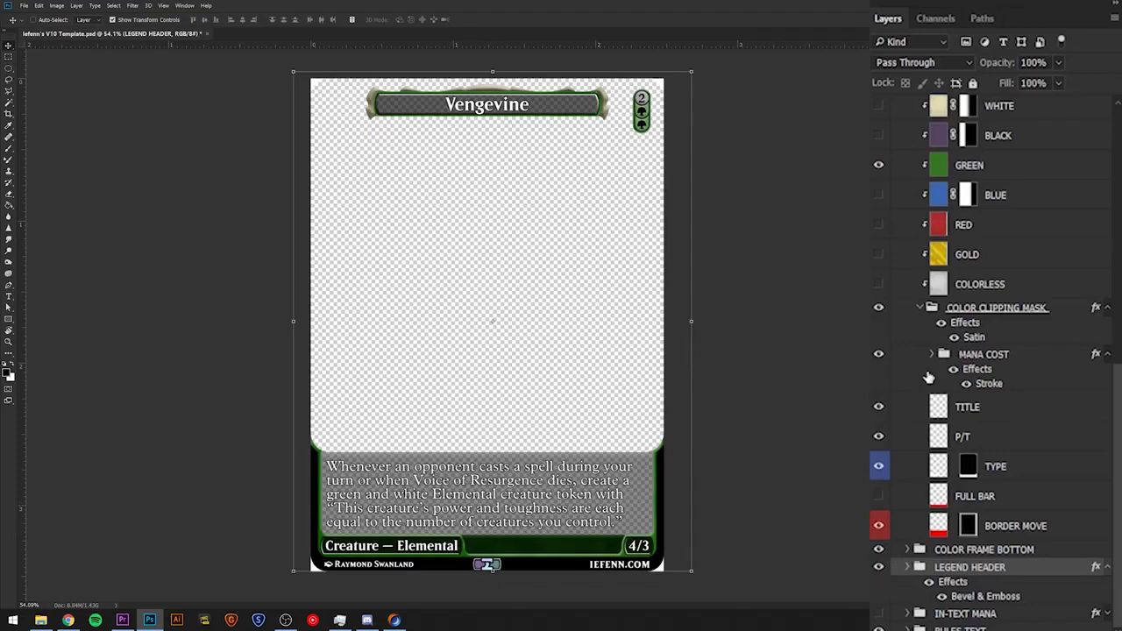
left_click(878, 568)
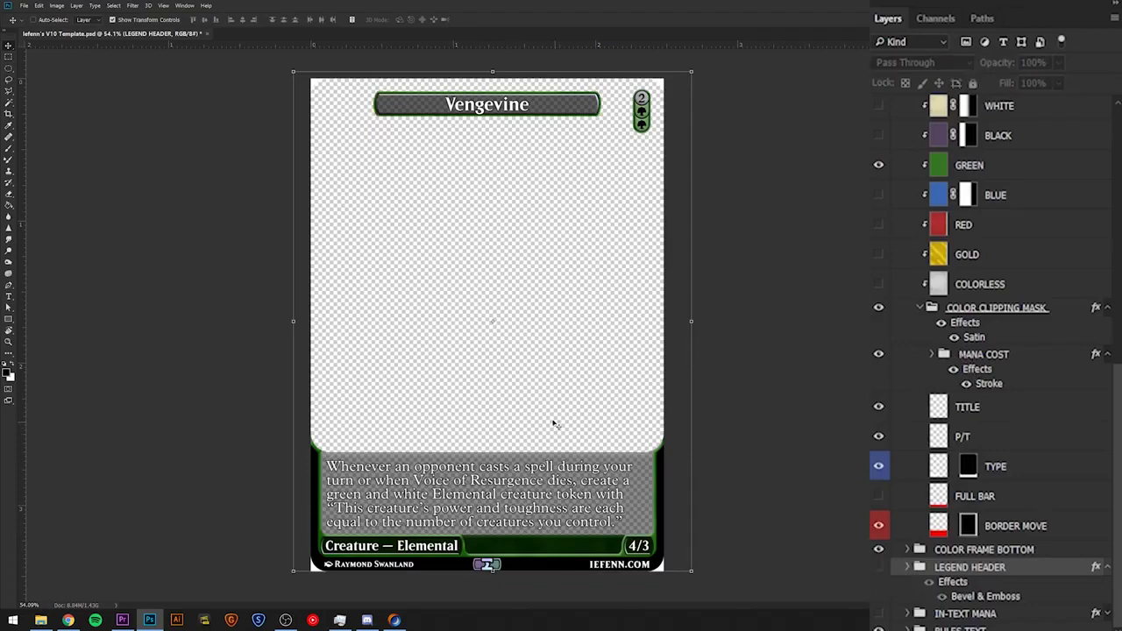
Step: Expand the COLOR FRAME BOTTOM group and toggle its visibility to examine which part of the type bar it fills
left_click(914, 550)
left_click(909, 550)
scroll(916, 477, "down", 3)
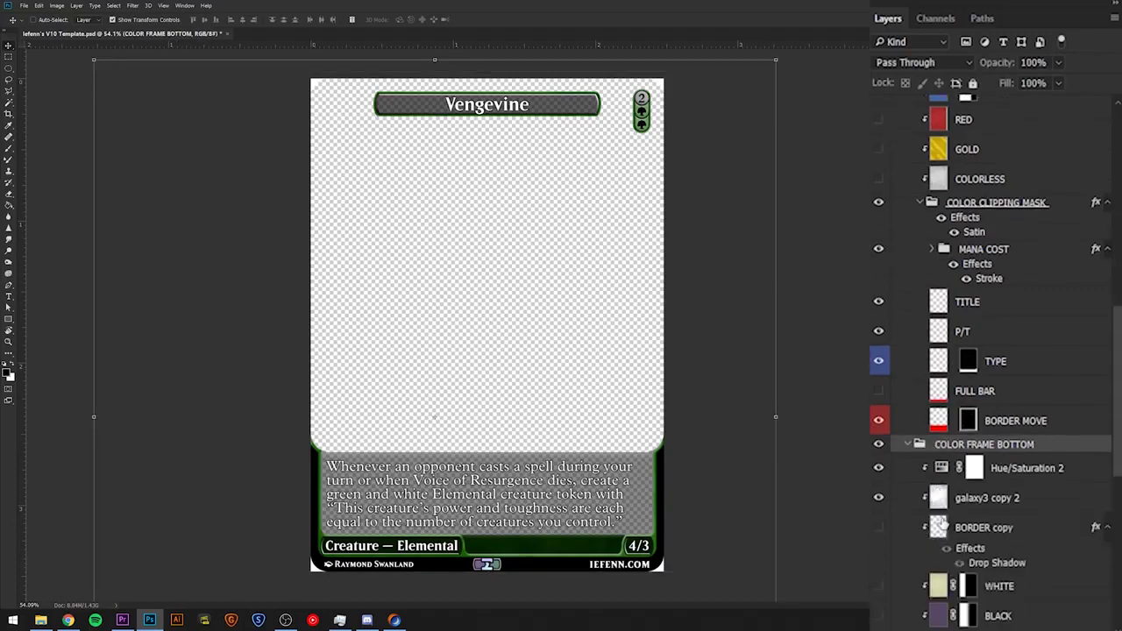
scroll(478, 575, "up", 8)
left_click(878, 444)
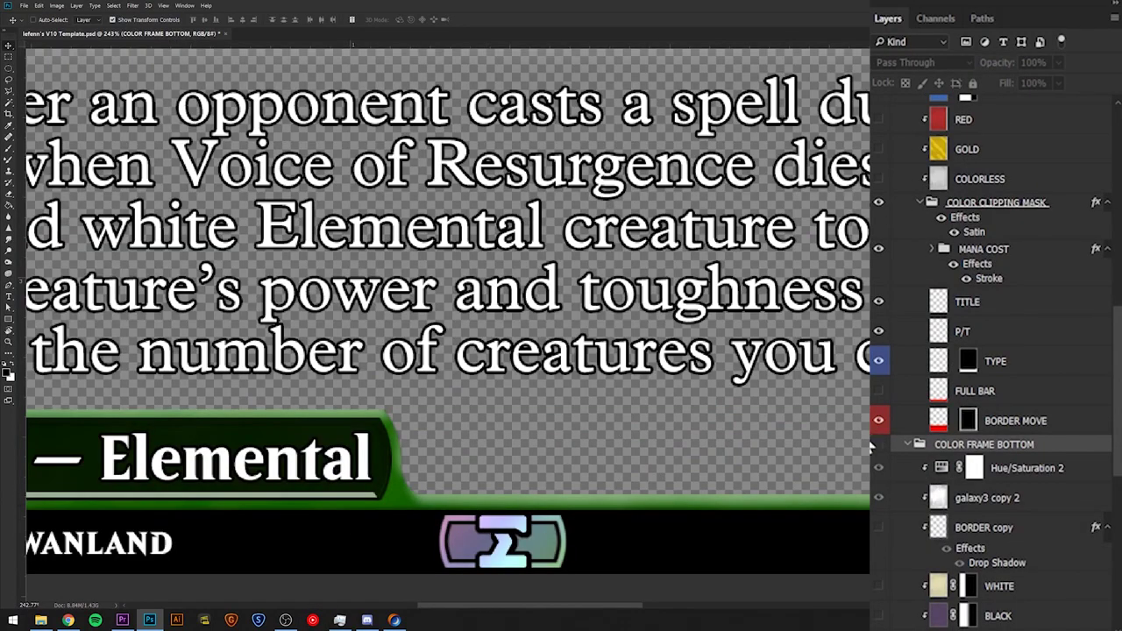
left_click(879, 444)
scroll(810, 378, "down", 8)
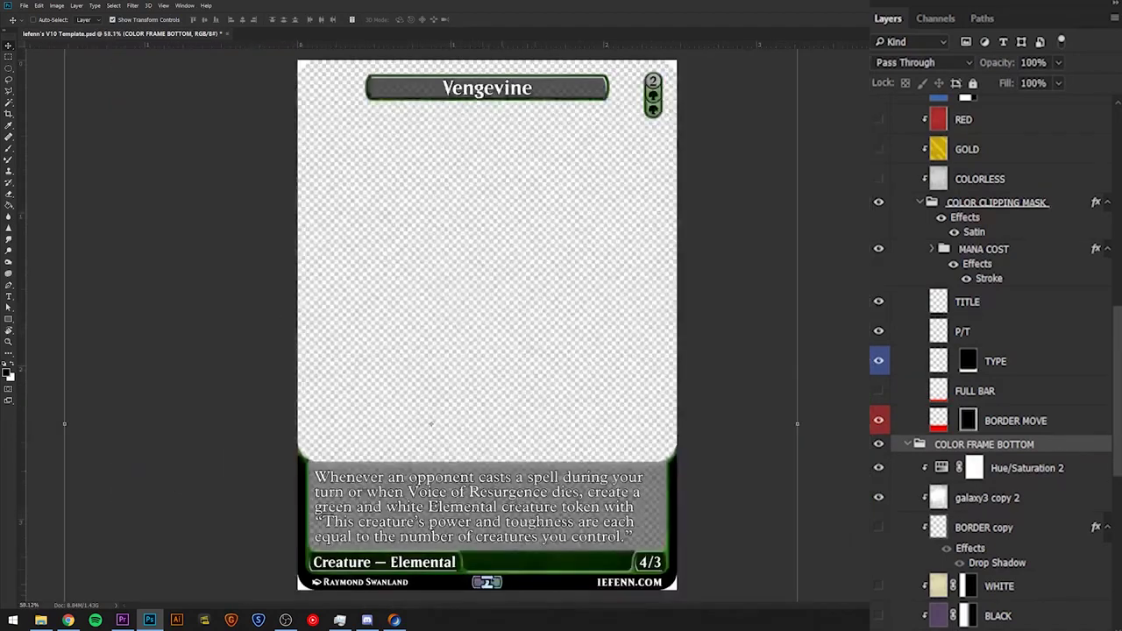
scroll(579, 530, "up", 2)
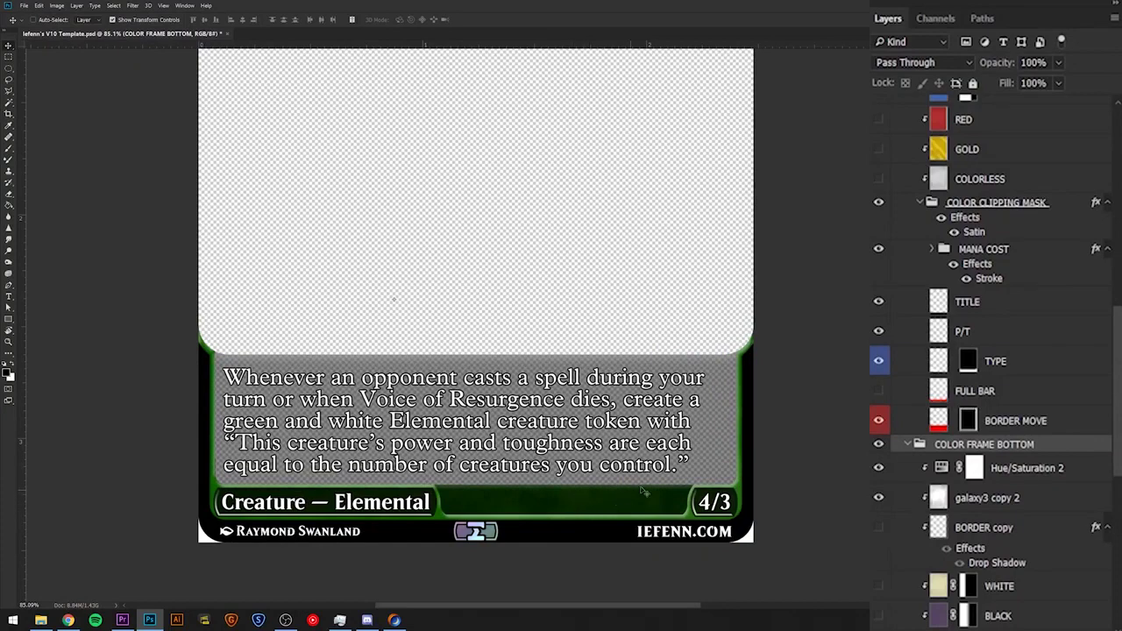
left_click(878, 445)
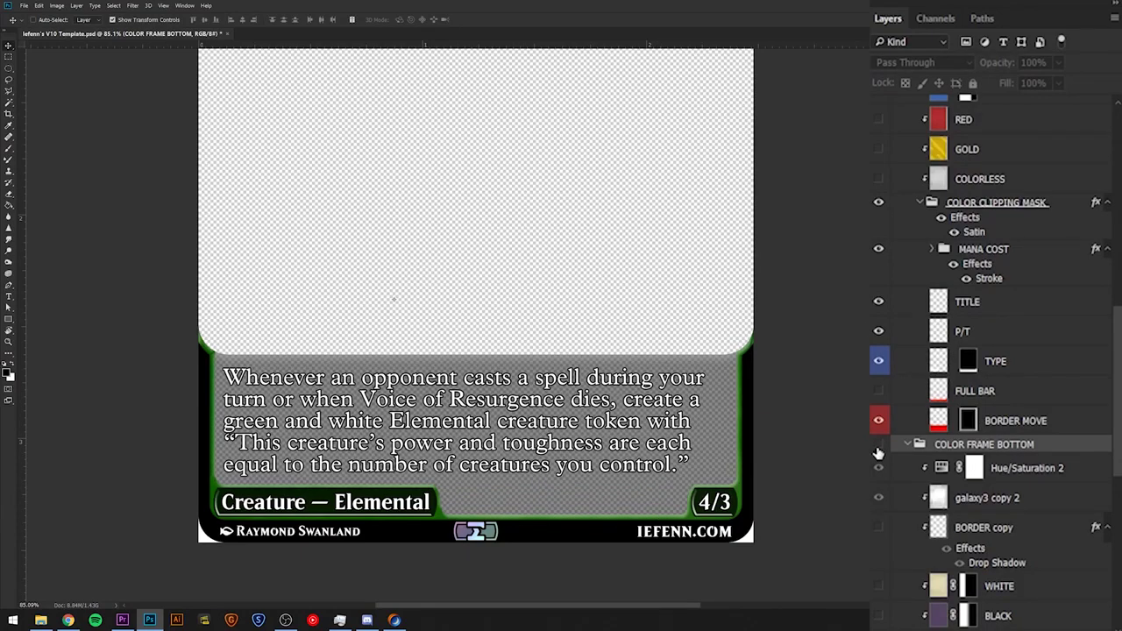
left_click(879, 447)
Step: Check the card's colors on the Voice of Resurgence page in the browser, and return to Photoshop
scroll(878, 453, "down", 4)
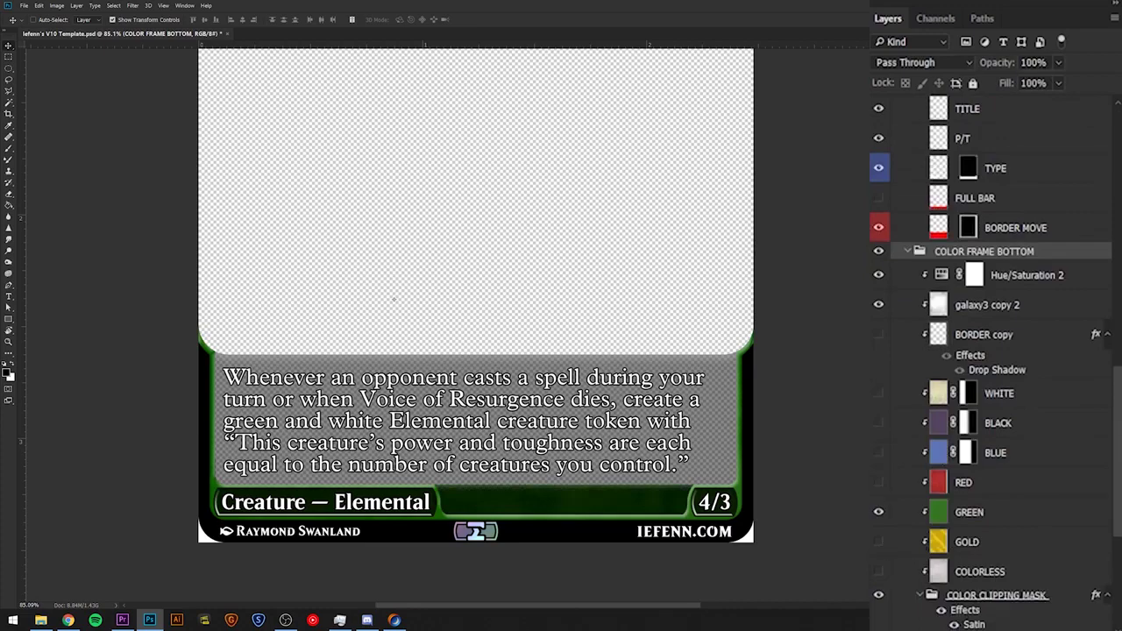
left_click(68, 619)
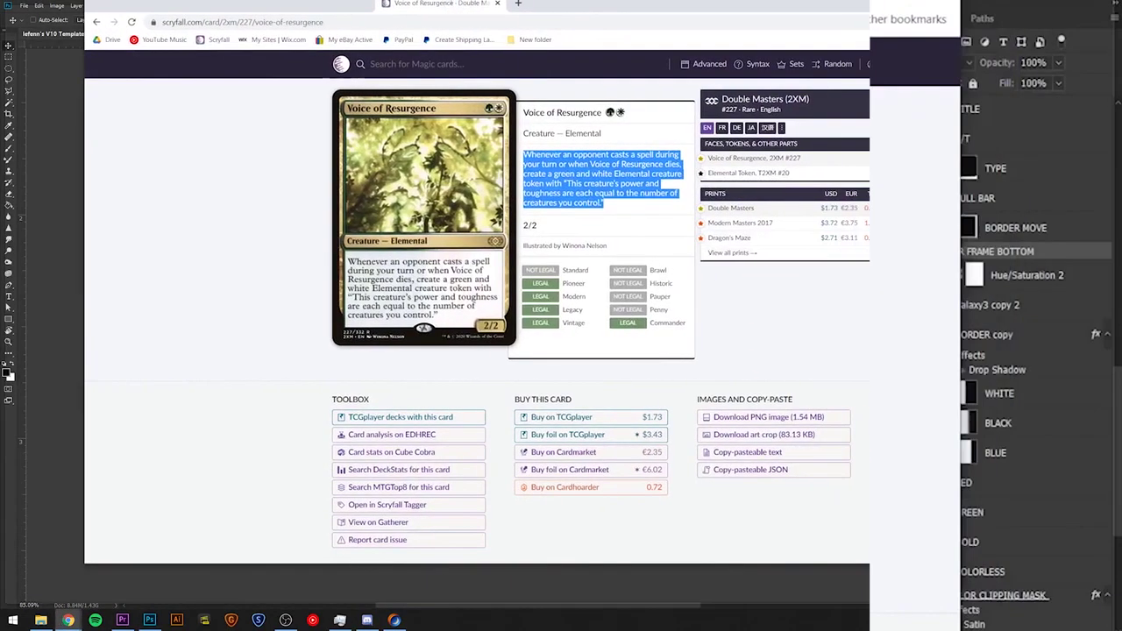
key("alt+Tab")
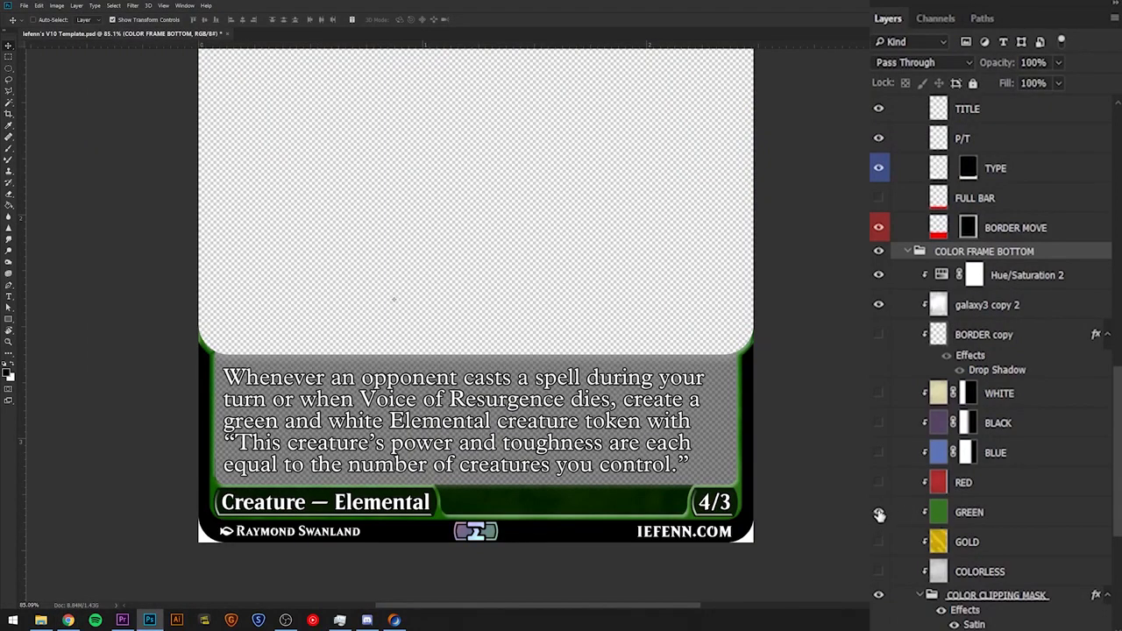
Step: Move the GREEN layer above WHITE in the COLOR FRAME BOTTOM group and show the WHITE layer
left_click(943, 518)
left_click_drag(952, 515, 972, 389)
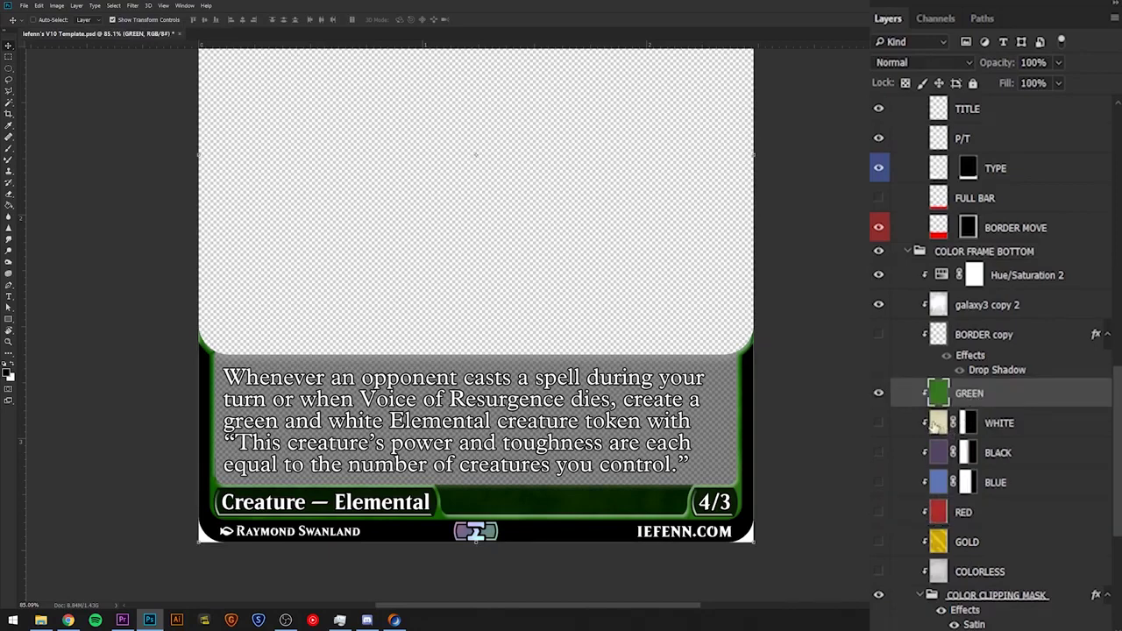
left_click(878, 422)
Step: In COLOR FRAME BOTTOM, move WHITE's layer mask onto RED and BLACK's layer mask onto GREEN, and collapse the group
mouse_move(973, 433)
left_mouse_down()
mouse_move(966, 520)
mouse_move(973, 424)
left_mouse_up()
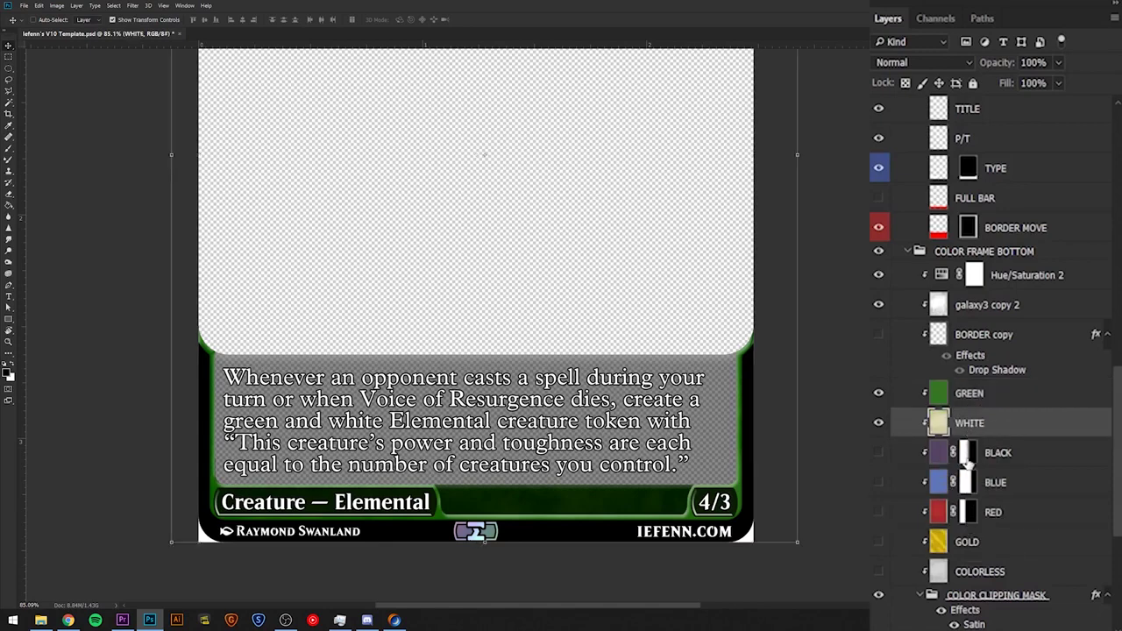
left_click(968, 450)
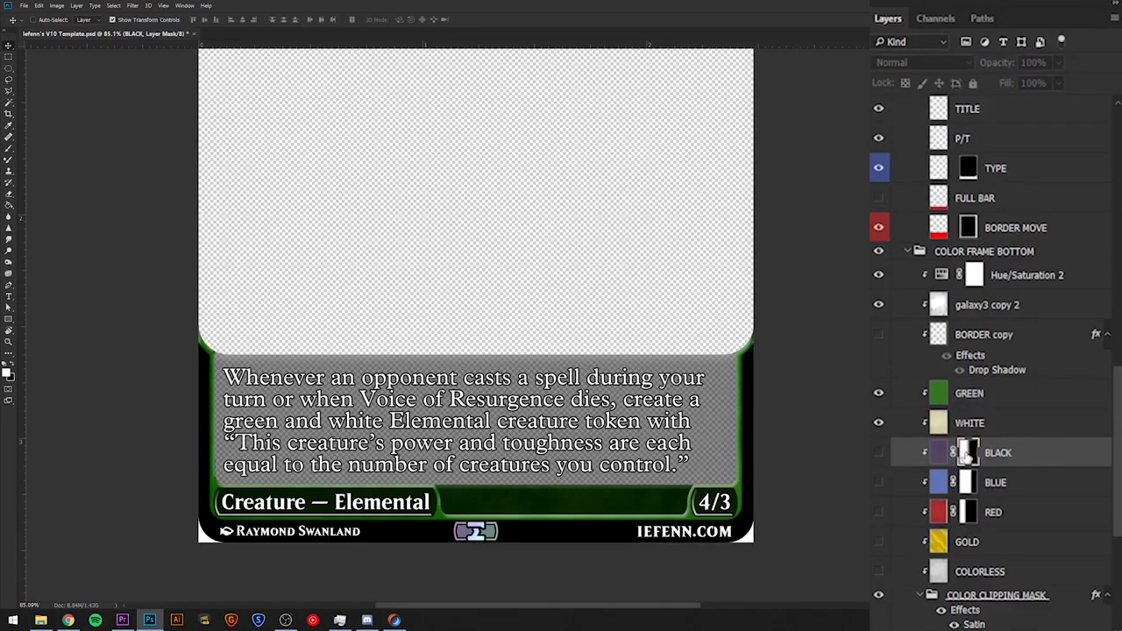
left_click_drag(968, 451, 969, 396)
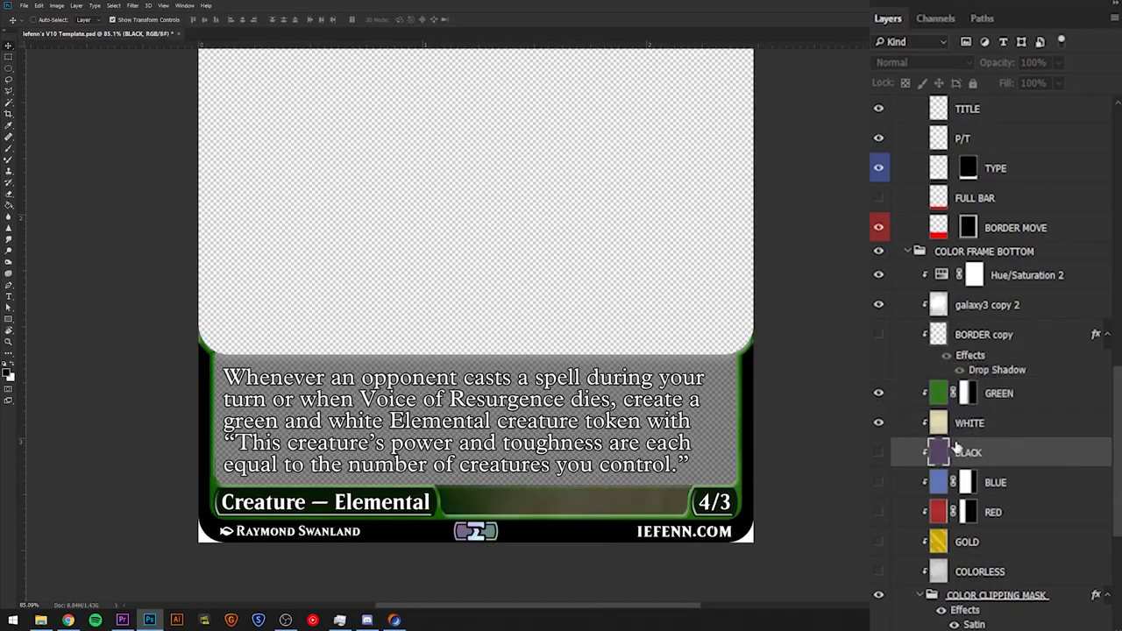
scroll(503, 554, "up", 3)
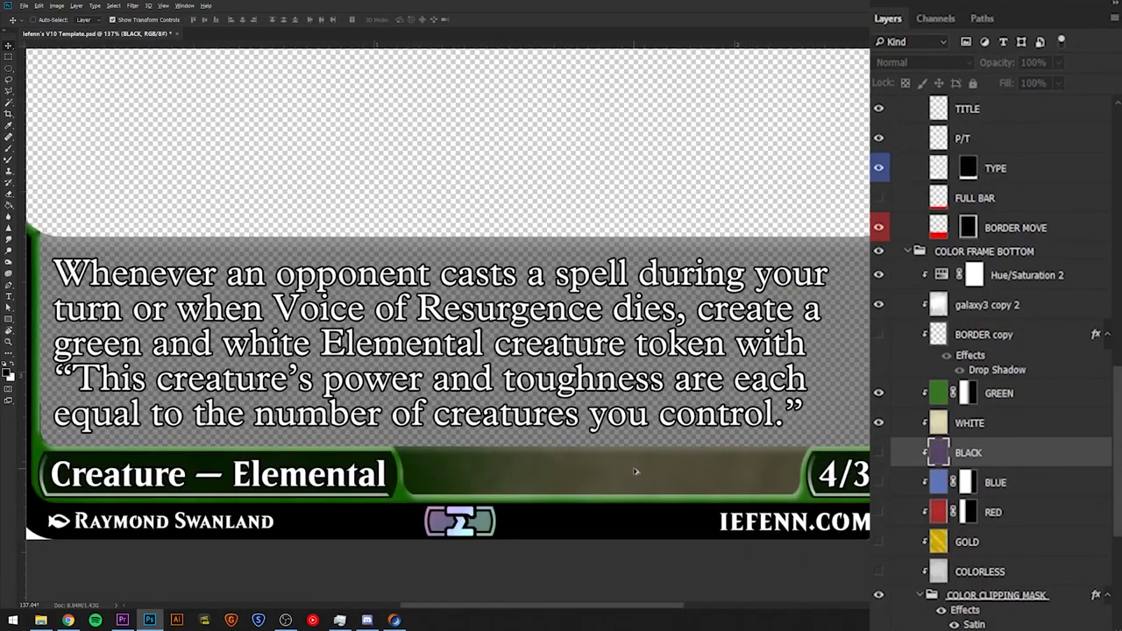
scroll(636, 471, "down", 2)
left_click(908, 251)
Step: In the COLOR FRAME group, move WHITE below GREEN, transfer its layer mask to GREEN, and show WHITE for a green-white blend
scroll(952, 449, "up", 6)
scroll(952, 449, "up", 2)
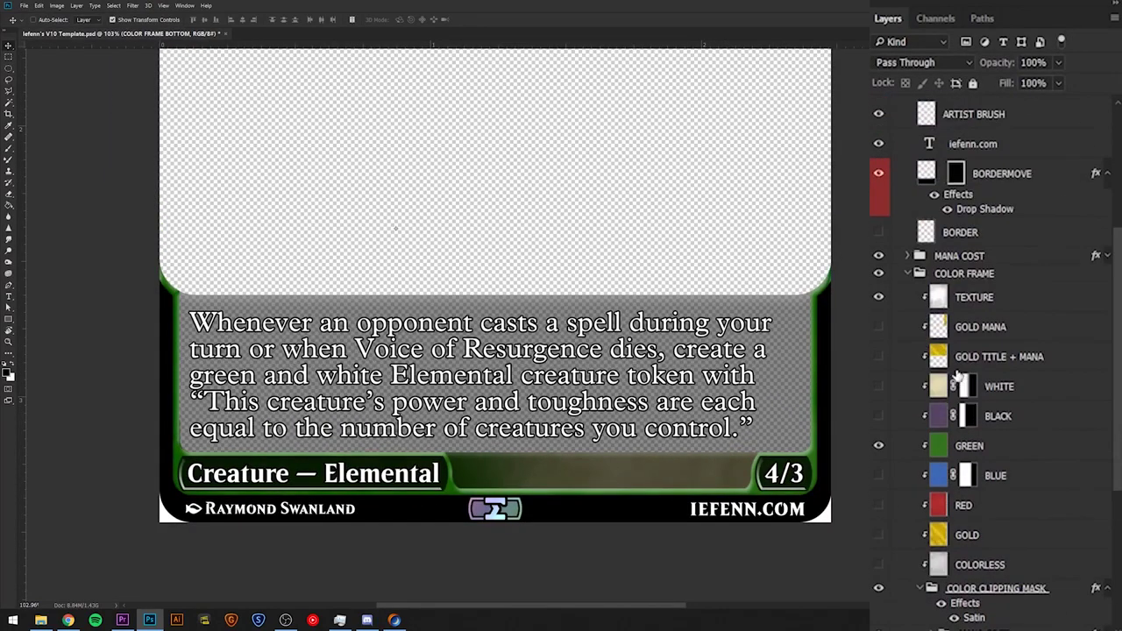
left_click(893, 274)
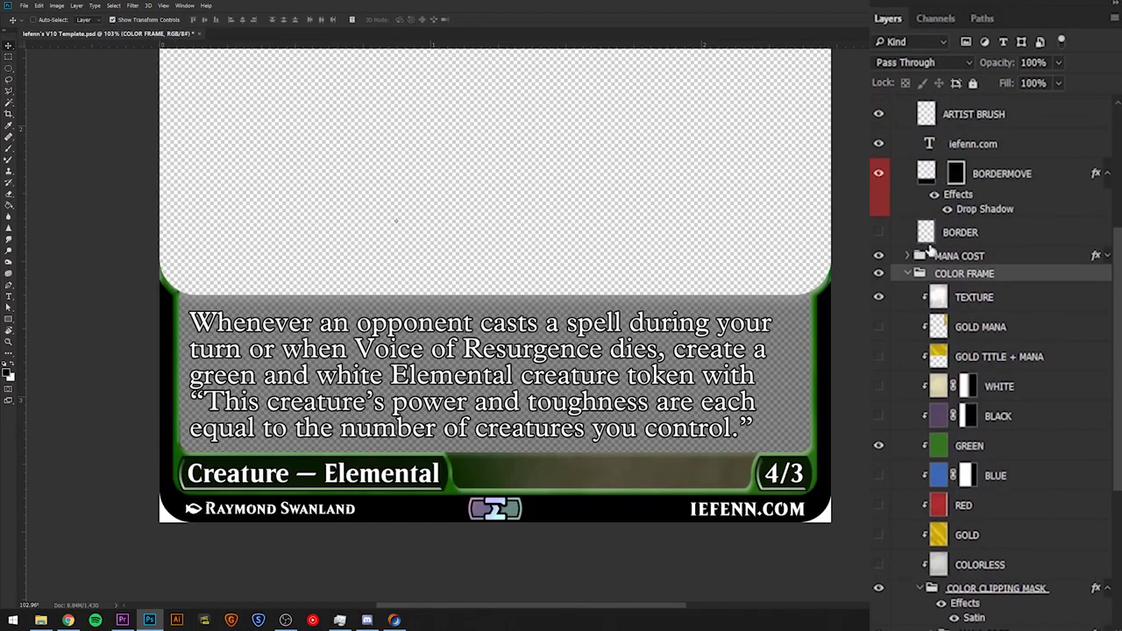
left_click(940, 451)
left_click_drag(1021, 391, 969, 418)
left_click(879, 445)
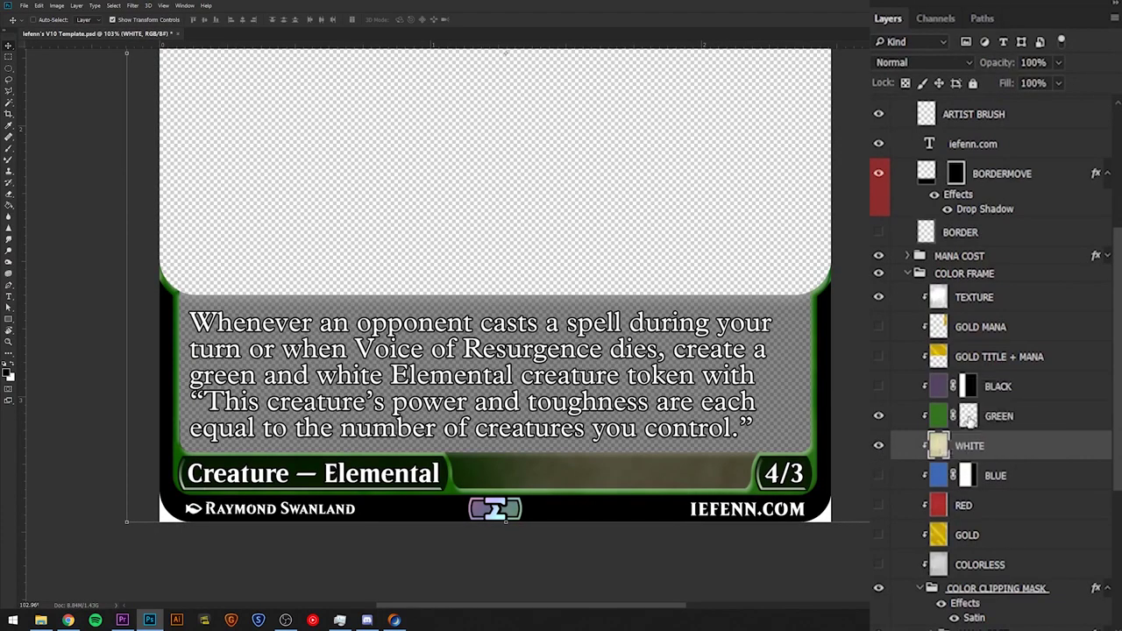
key("ctrl+0")
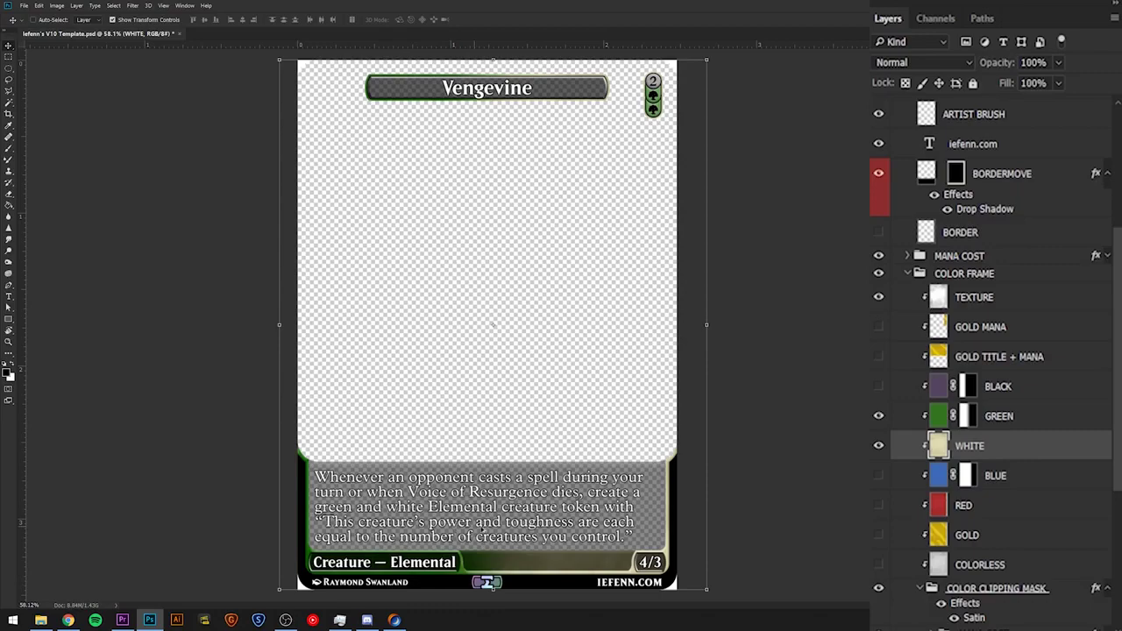
scroll(479, 525, "up", 3)
scroll(422, 412, "down", 3)
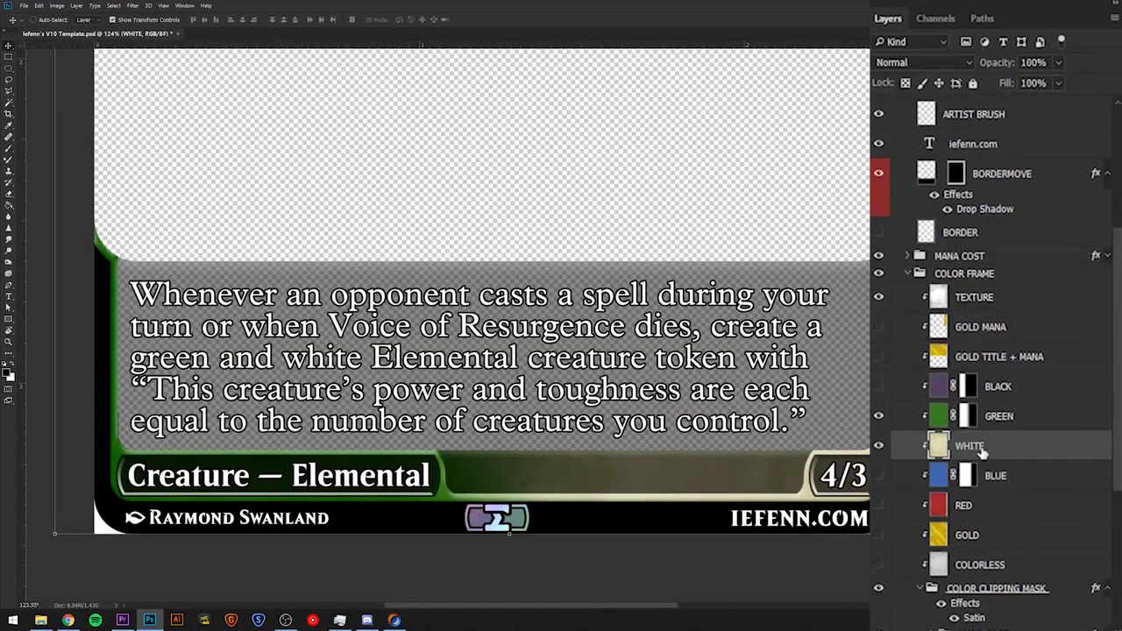
left_click_drag(970, 447, 968, 418)
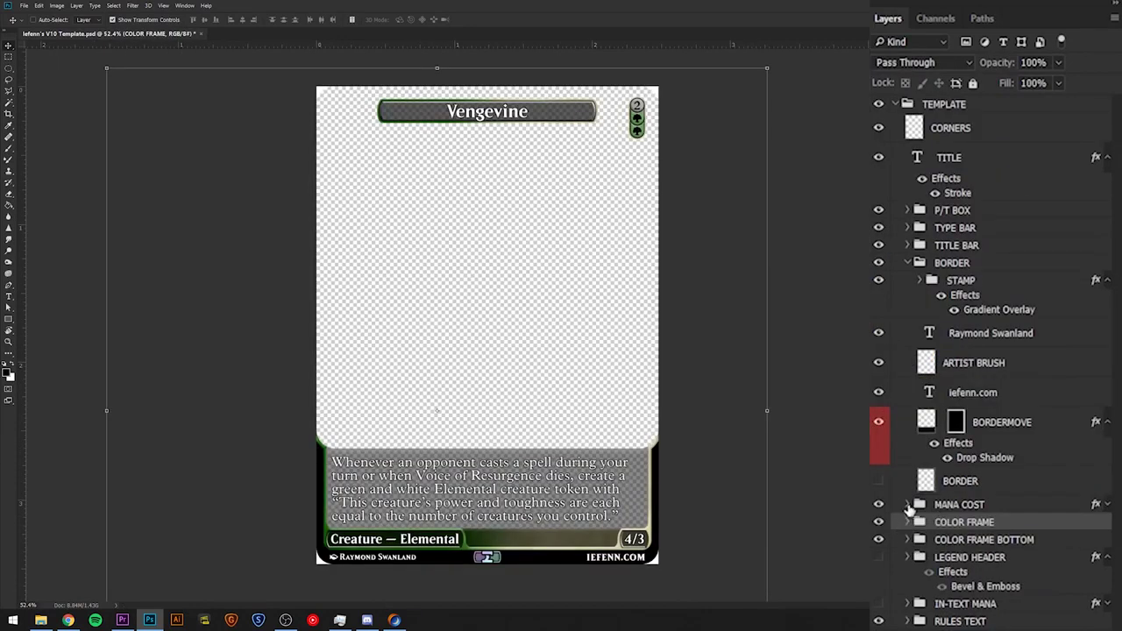
Step: Expand the MANA COST group, check the card's mana cost on the Voice of Resurgence page in the browser, and return to Photoshop
left_click(926, 507)
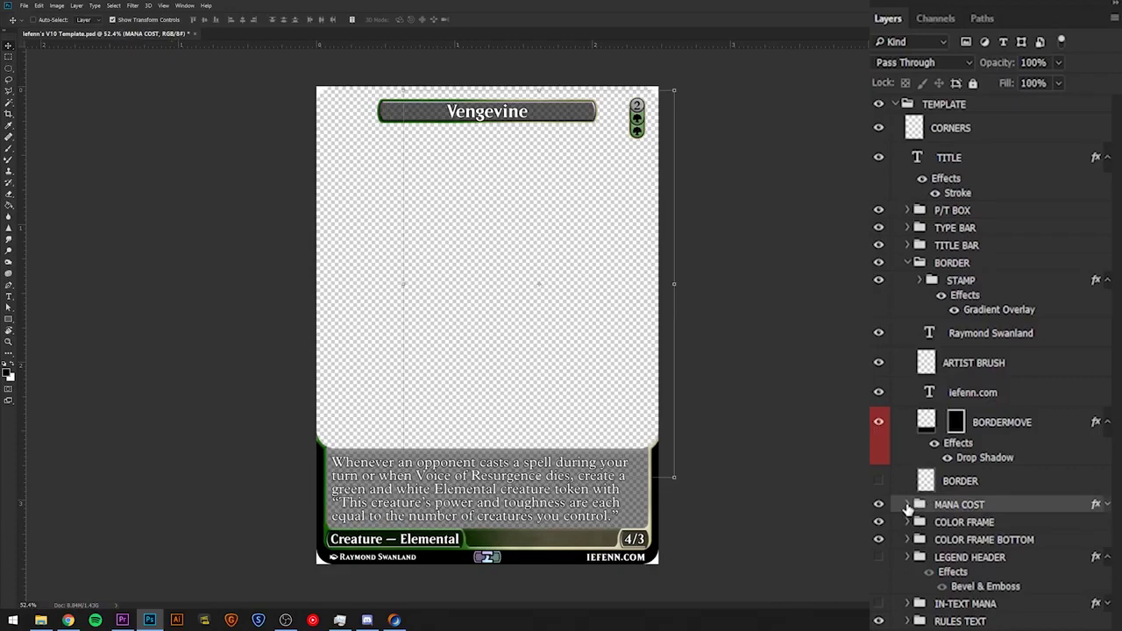
left_click(910, 506)
scroll(934, 535, "down", 1)
scroll(648, 96, "up", 6)
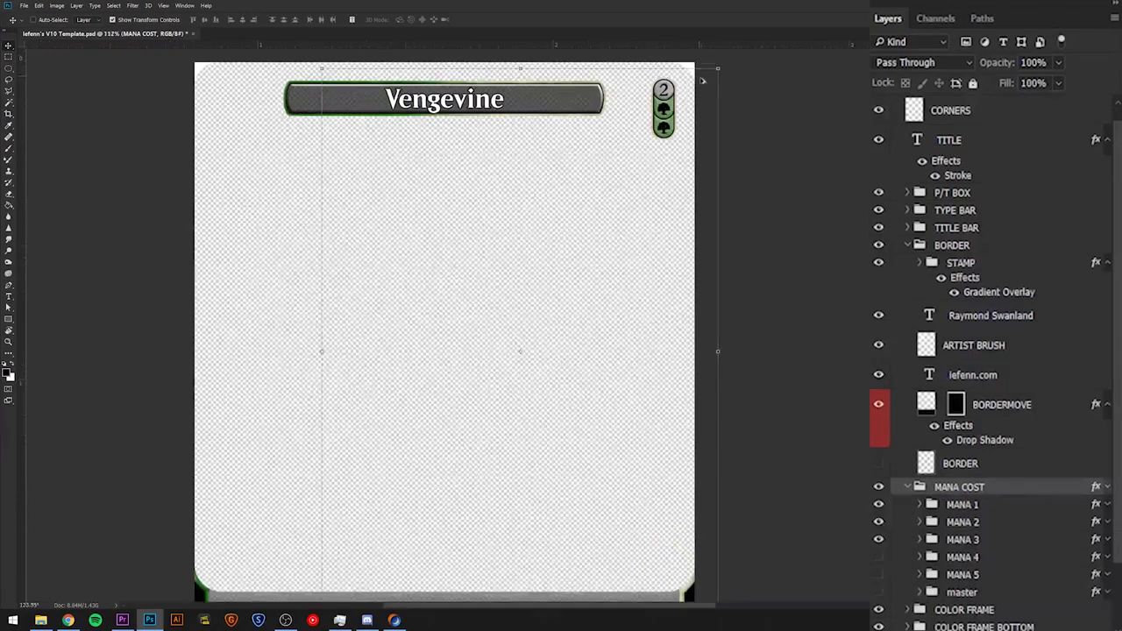
scroll(656, 169, "up", 1)
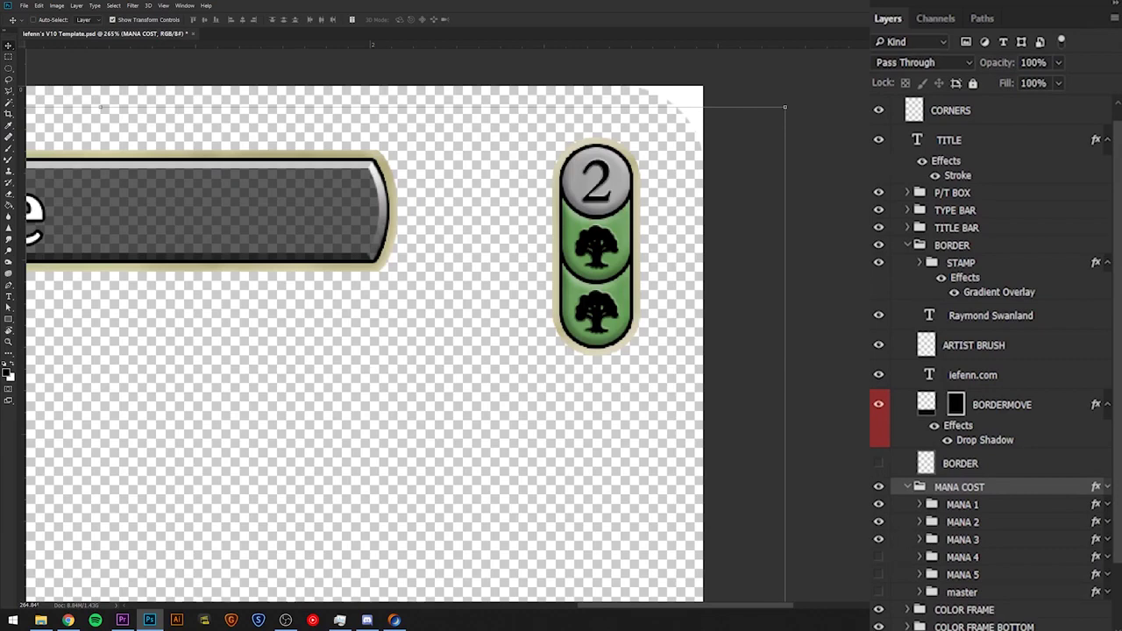
left_click(68, 620)
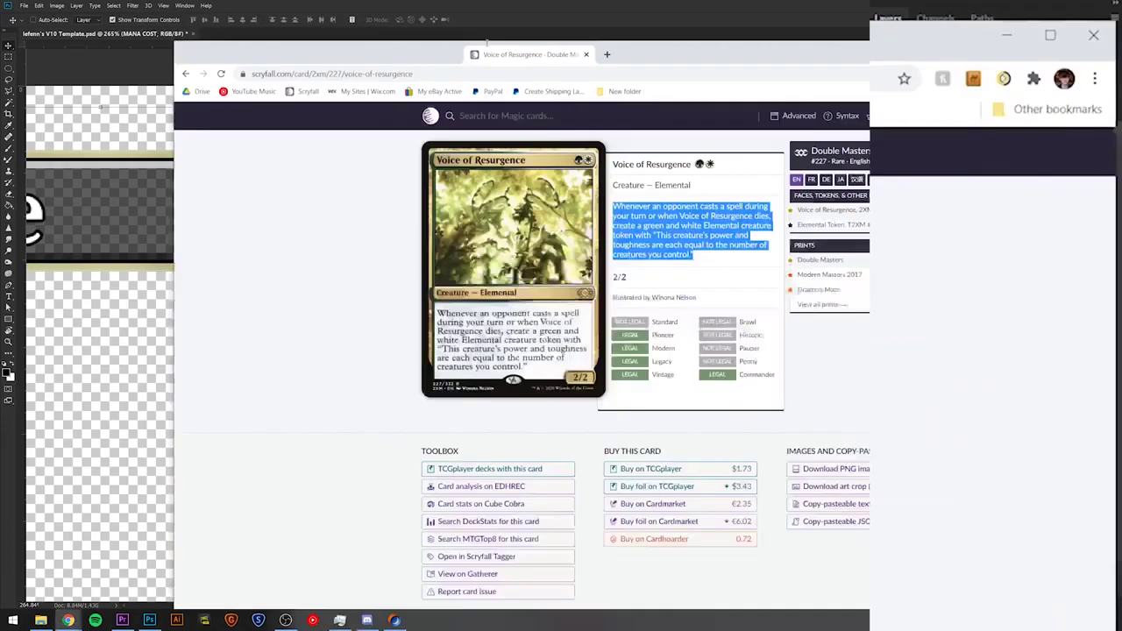
key("alt+Tab")
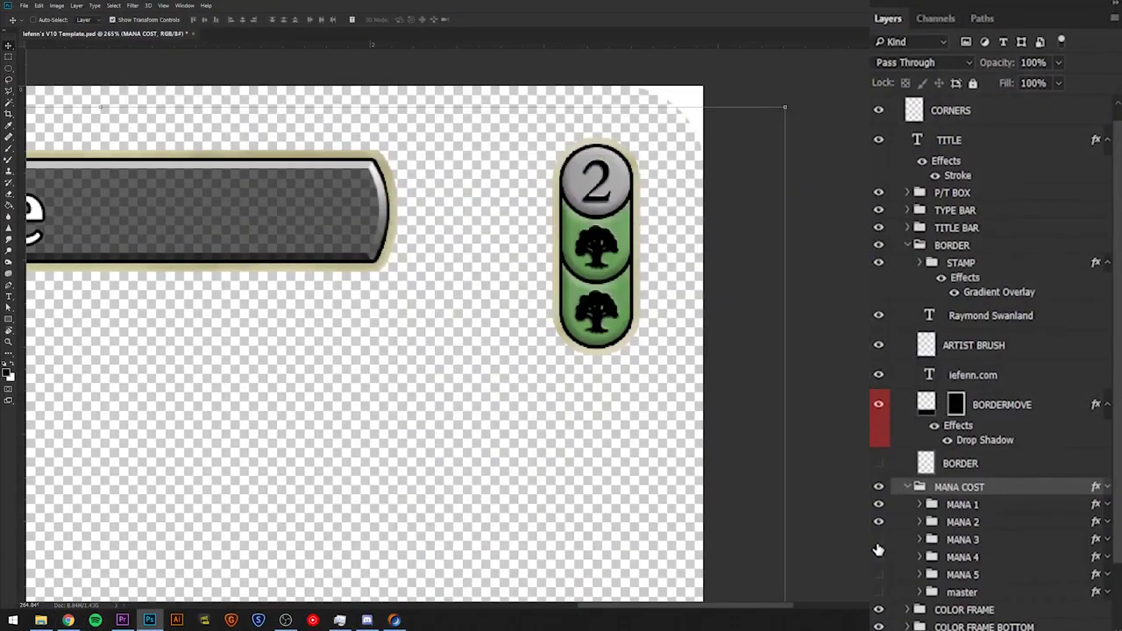
Step: In MANA COST, hide the MANA 3 group and show the GREEN layer in MANA 1
left_click(878, 540)
left_click(919, 504)
scroll(903, 491, "down", 3)
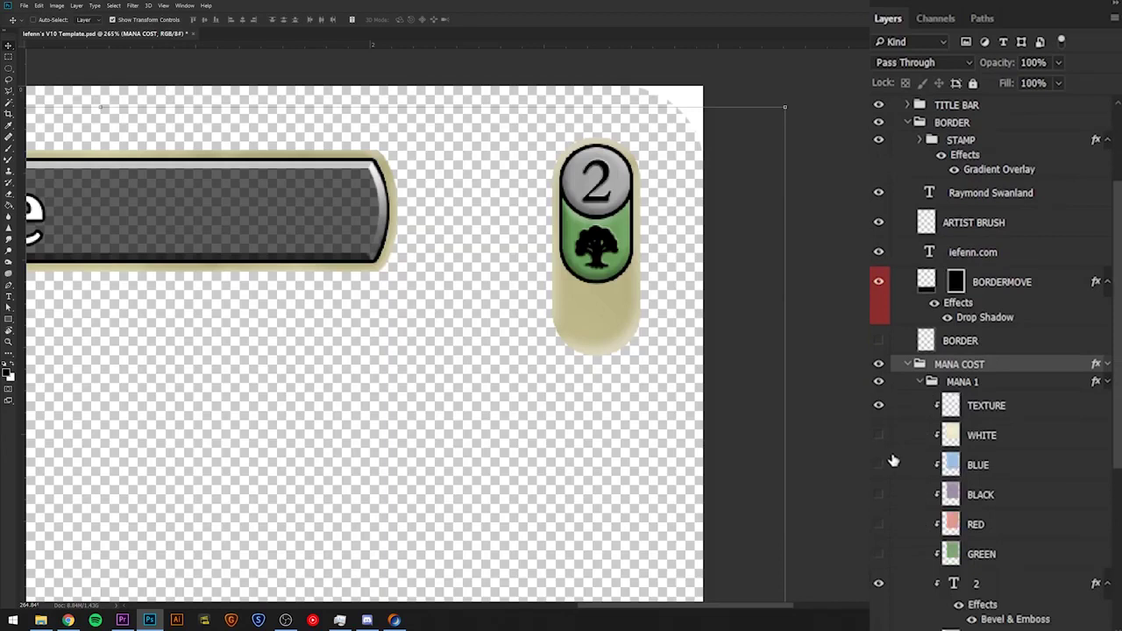
left_click(879, 556)
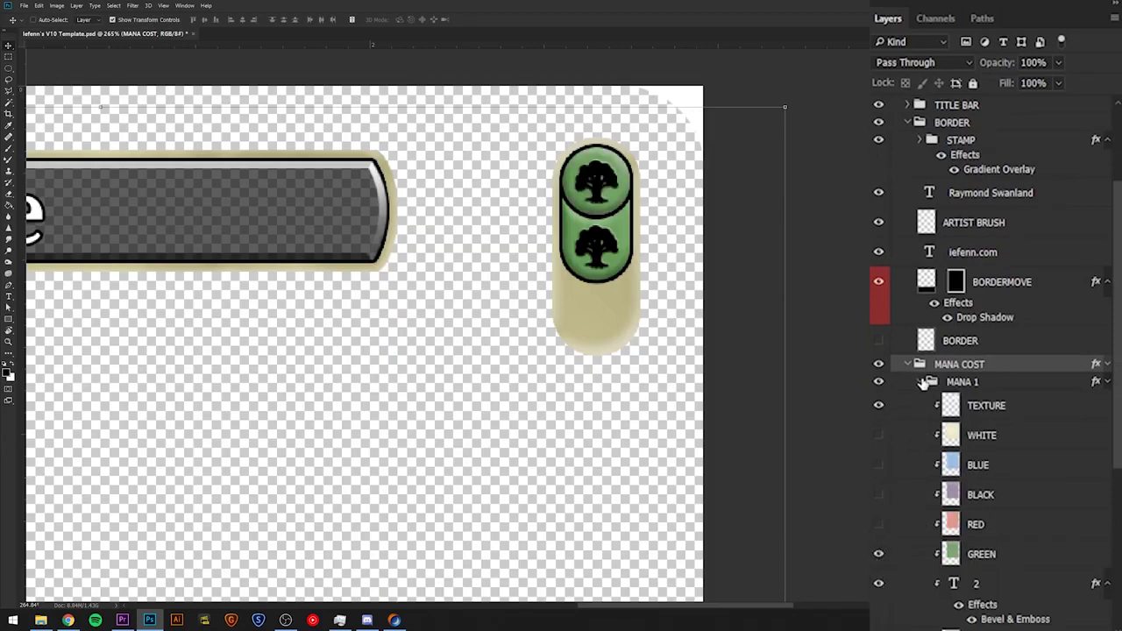
left_click(923, 383)
Step: Show the WHITE layer in the MANA 2 group to make the second symbol white mana, and collapse MANA COST
left_click(920, 444)
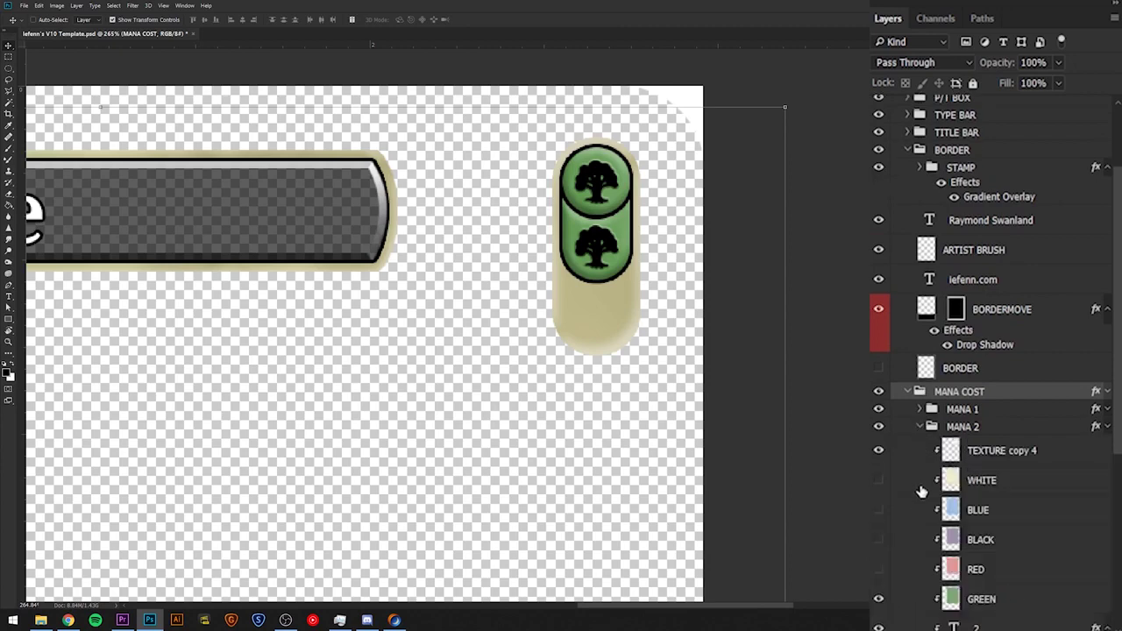
scroll(921, 489, "down", 2)
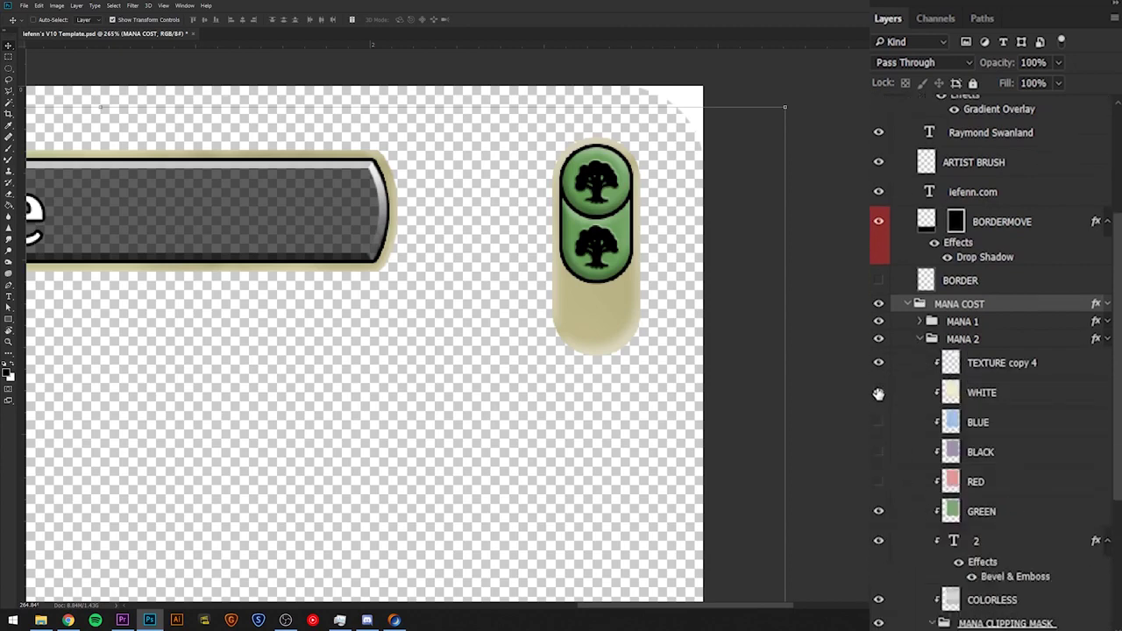
left_click(878, 393)
left_click(907, 303)
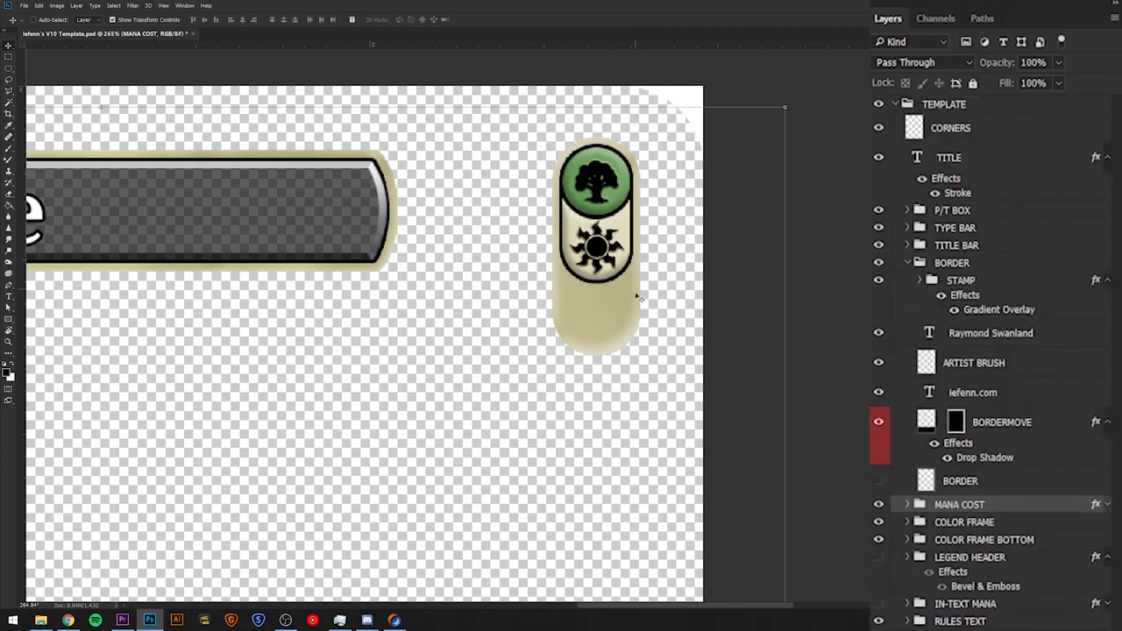
Step: Hide the MANA 3 layer in the MANA COST group inside COLOR FRAME's COLOR CLIPPING MASK to shorten the frame around the mana symbols
scroll(628, 318, "up", 3)
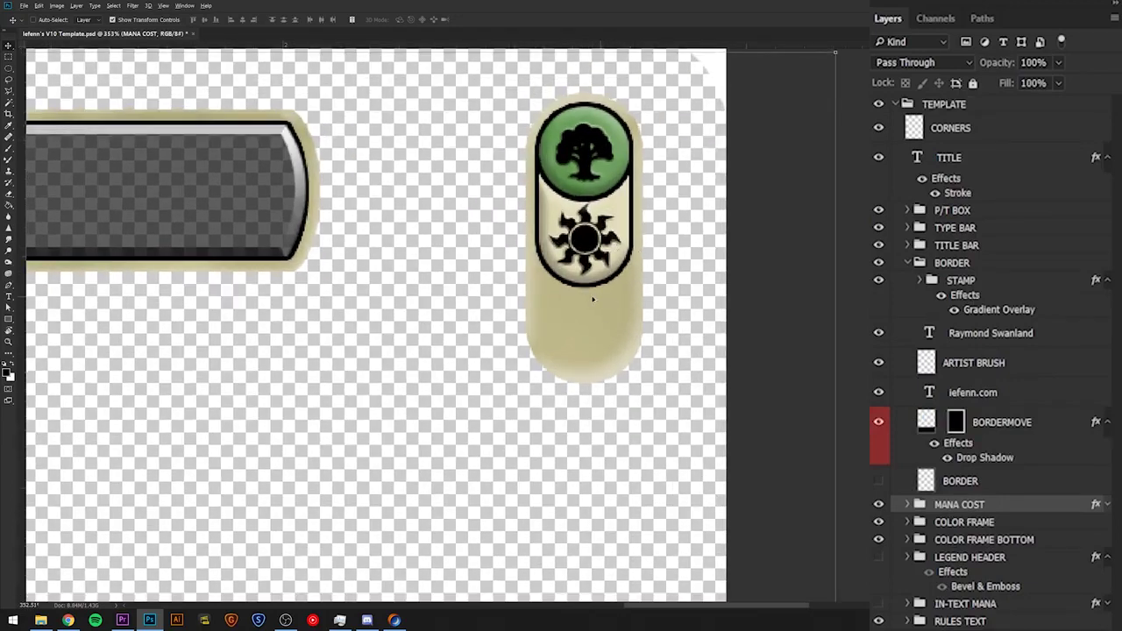
scroll(600, 299, "down", 2)
left_click(962, 524)
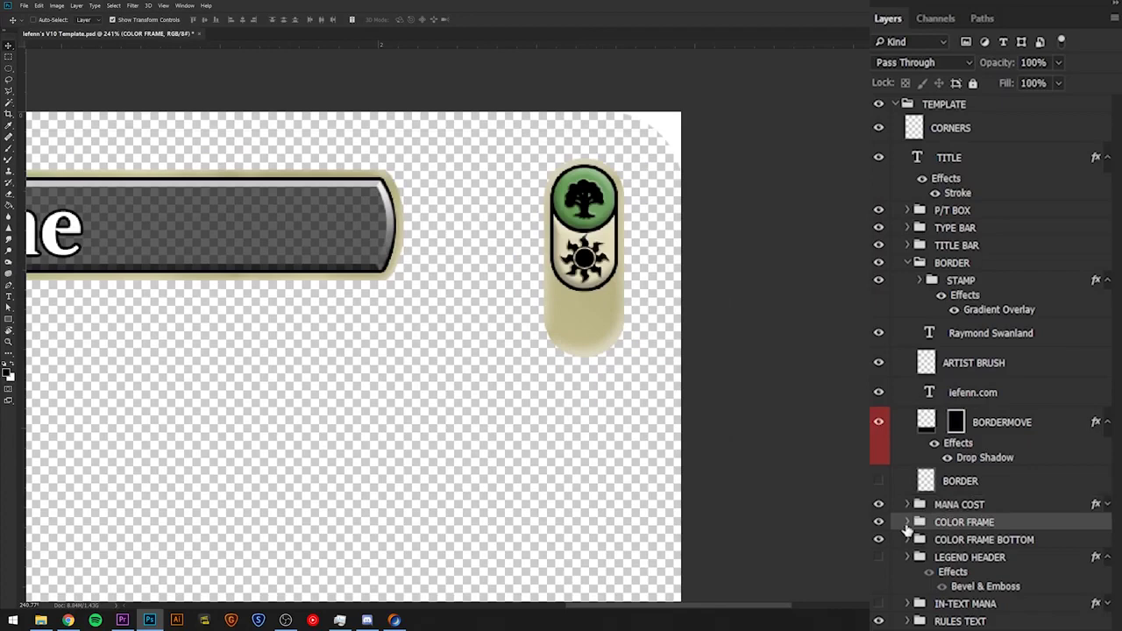
left_click(909, 522)
scroll(963, 359, "down", 10)
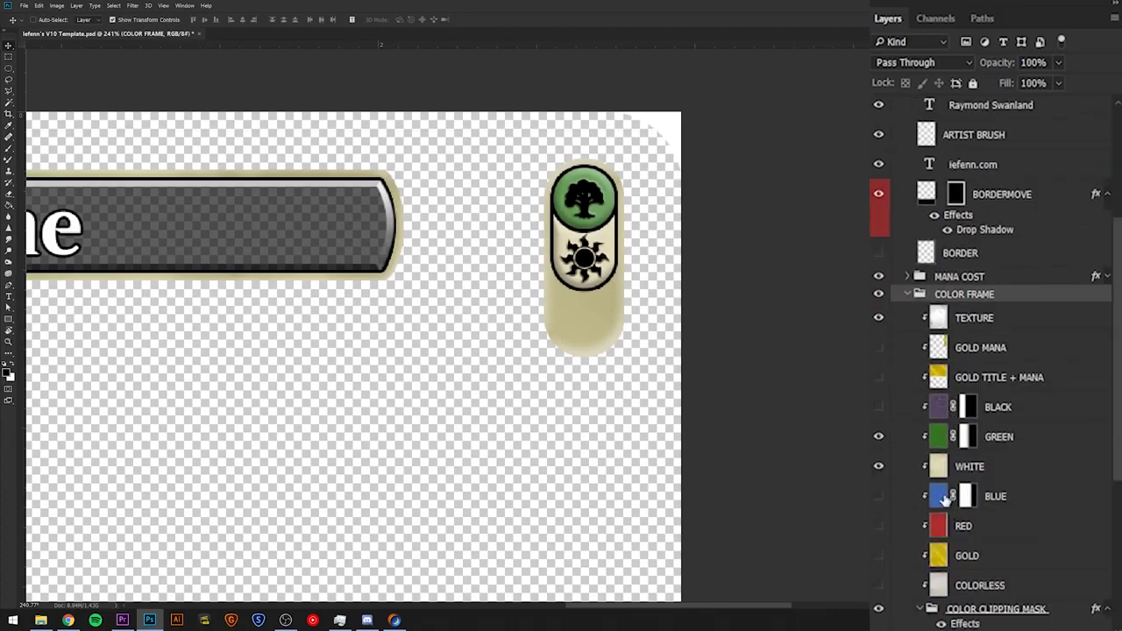
left_click(962, 363)
left_click(943, 409)
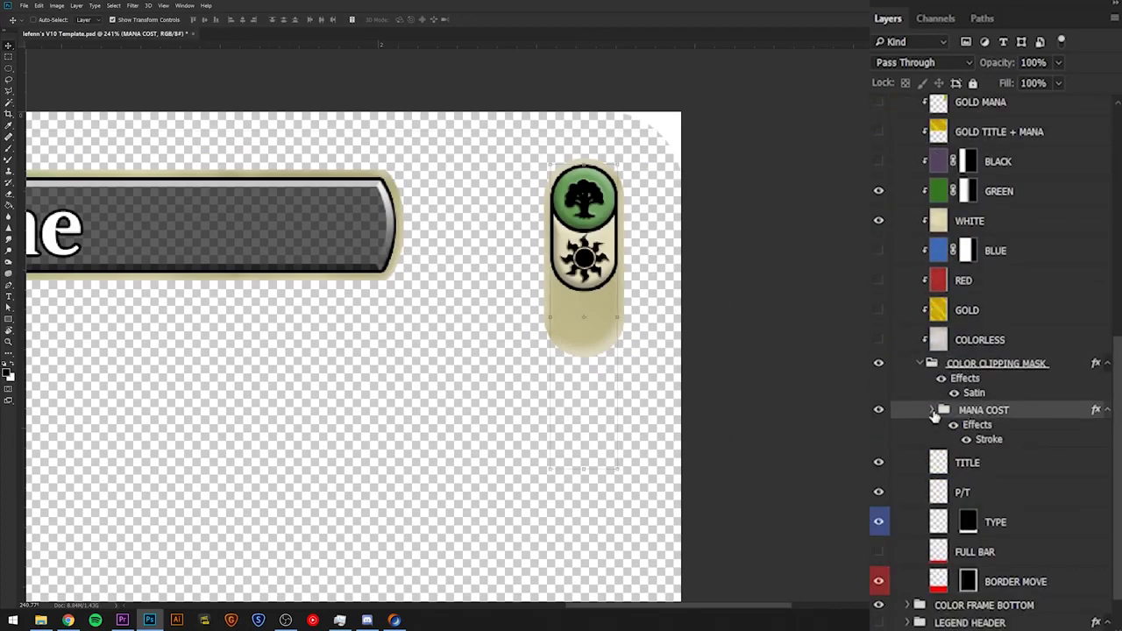
left_click(932, 411)
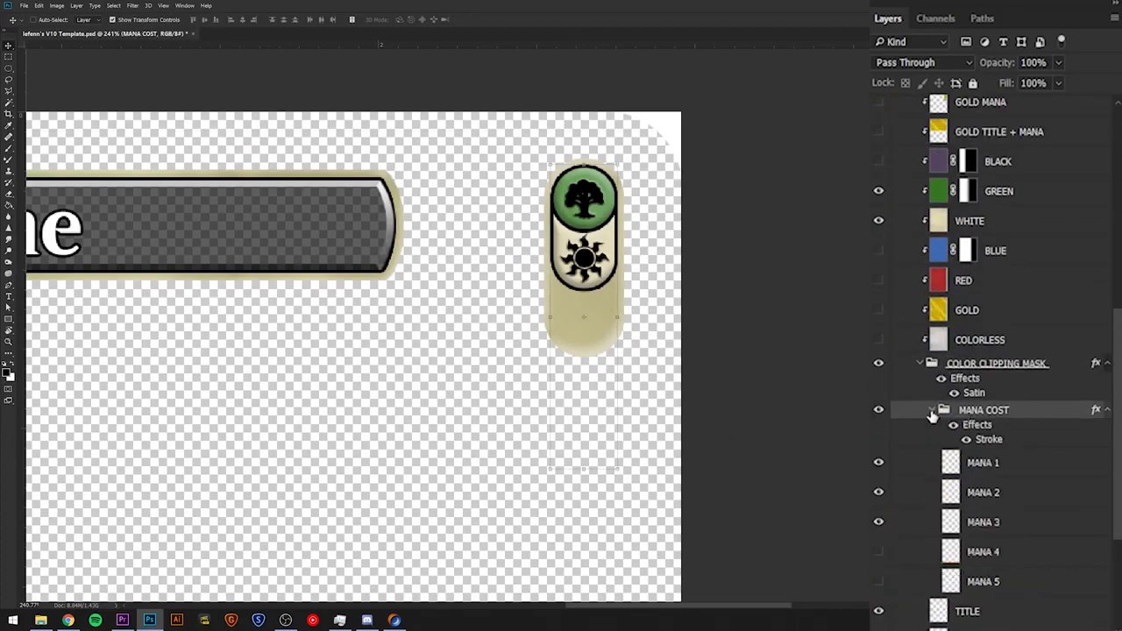
left_click(964, 470)
left_click(989, 528)
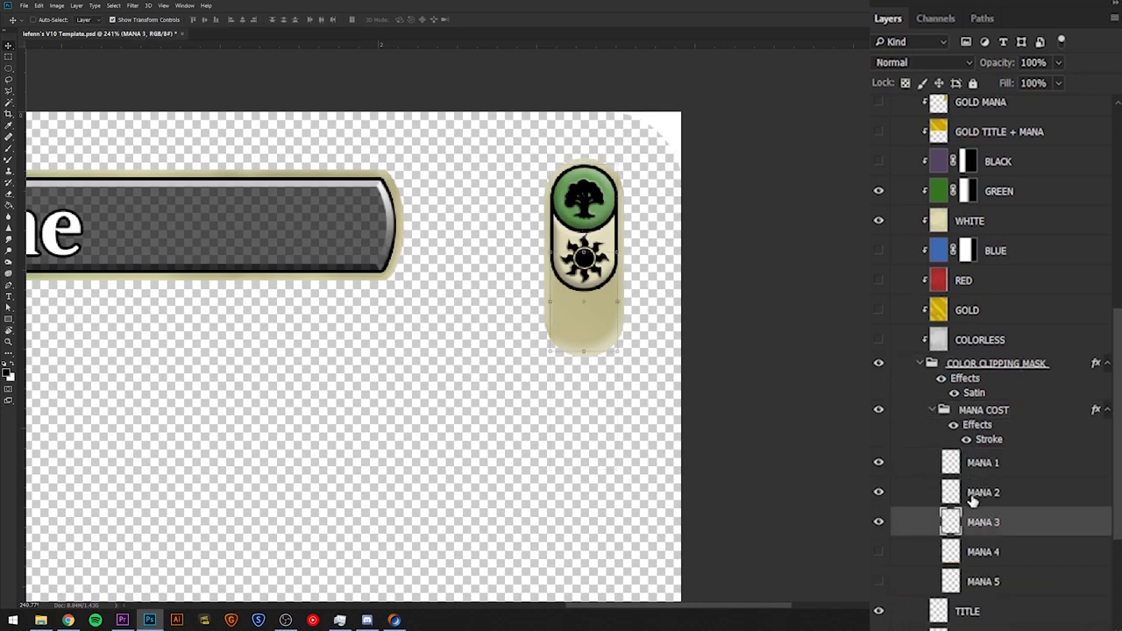
left_click(881, 523)
scroll(600, 222, "up", 2)
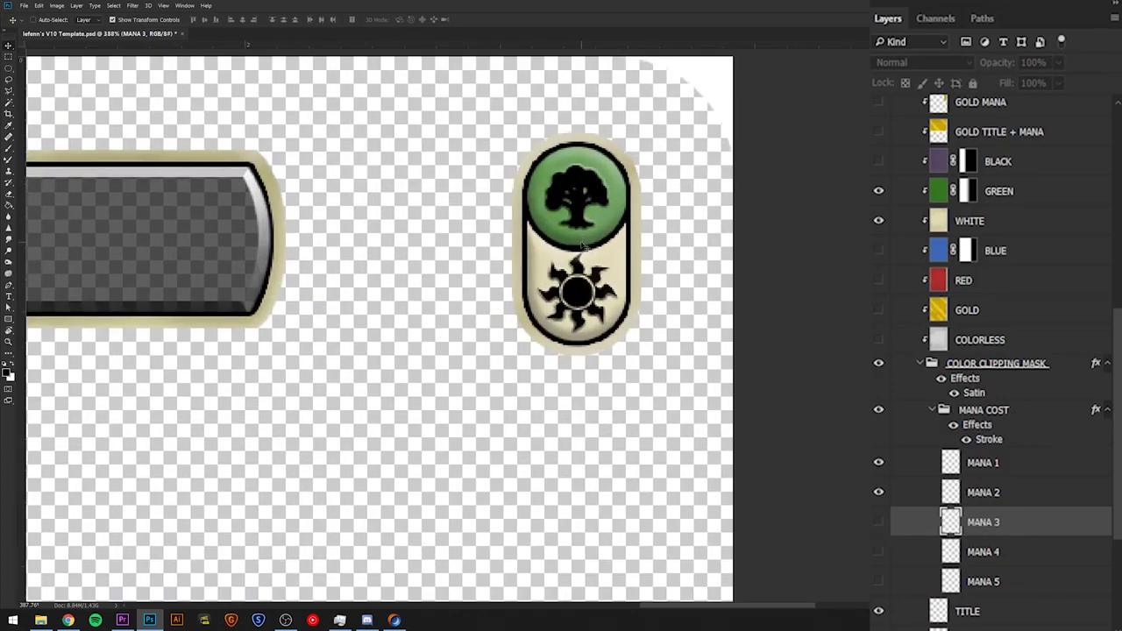
scroll(612, 316, "down", 2)
key("ctrl+0")
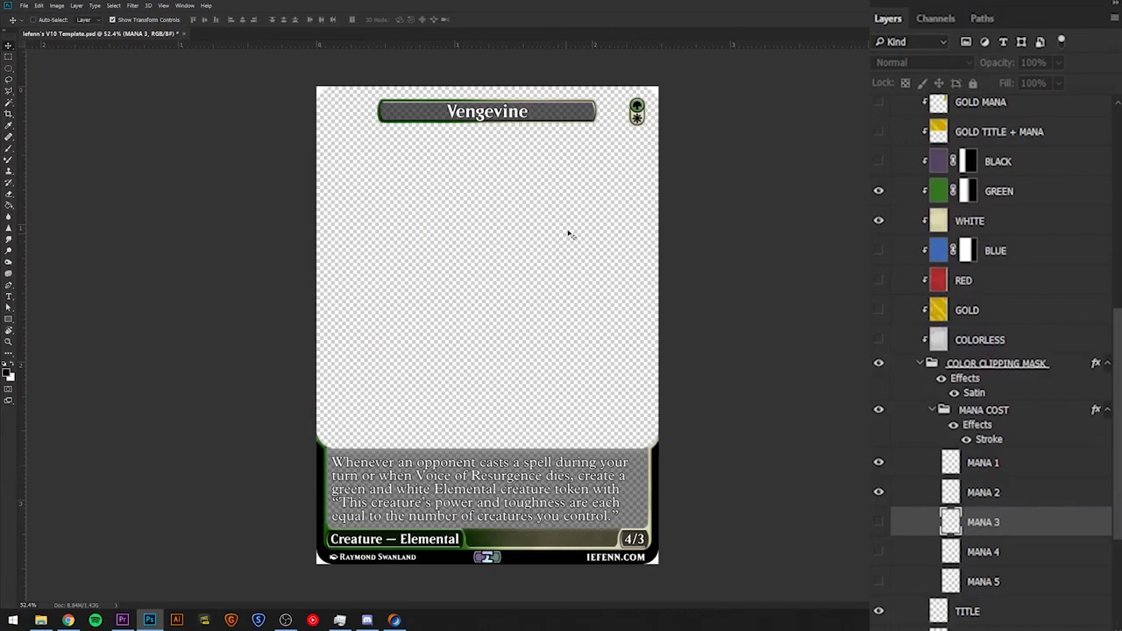
Step: Show the GOLD TITLE + MANA layer in COLOR FRAME for a gold outline around title and mana cost, and collapse the groups
scroll(607, 105, "up", 5)
scroll(611, 150, "down", 2)
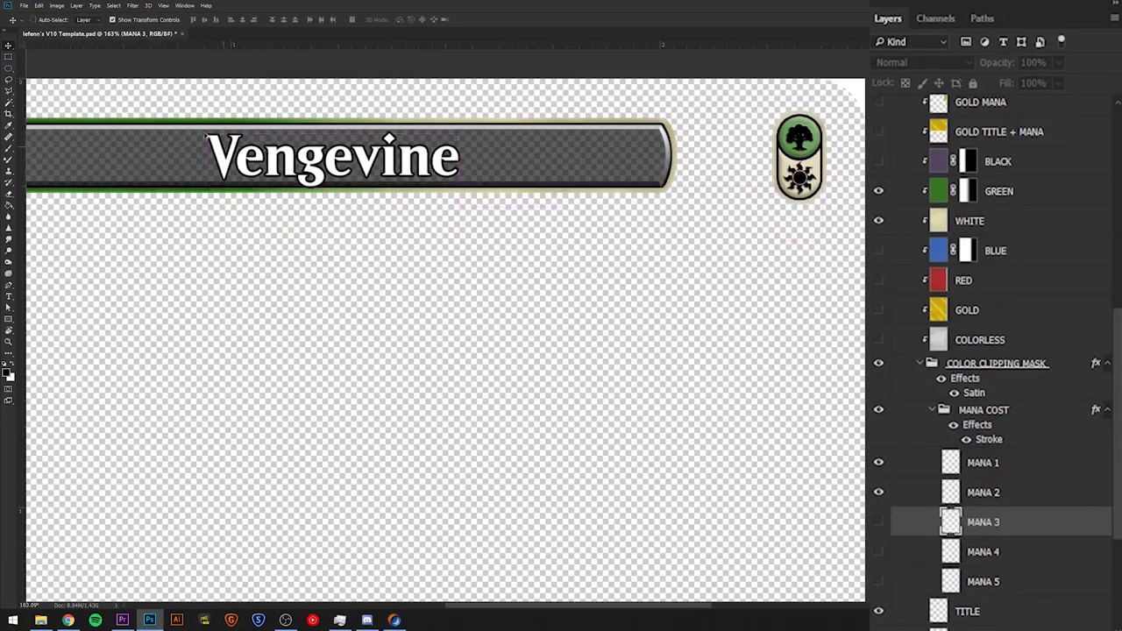
scroll(589, 158, "down", 1)
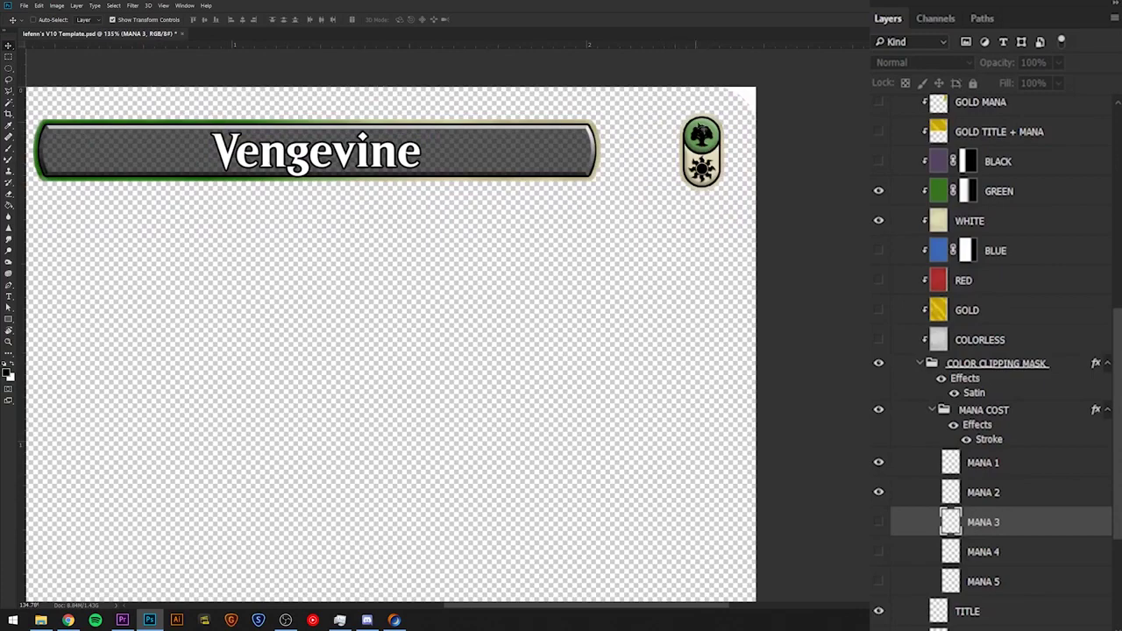
scroll(999, 351, "up", 3)
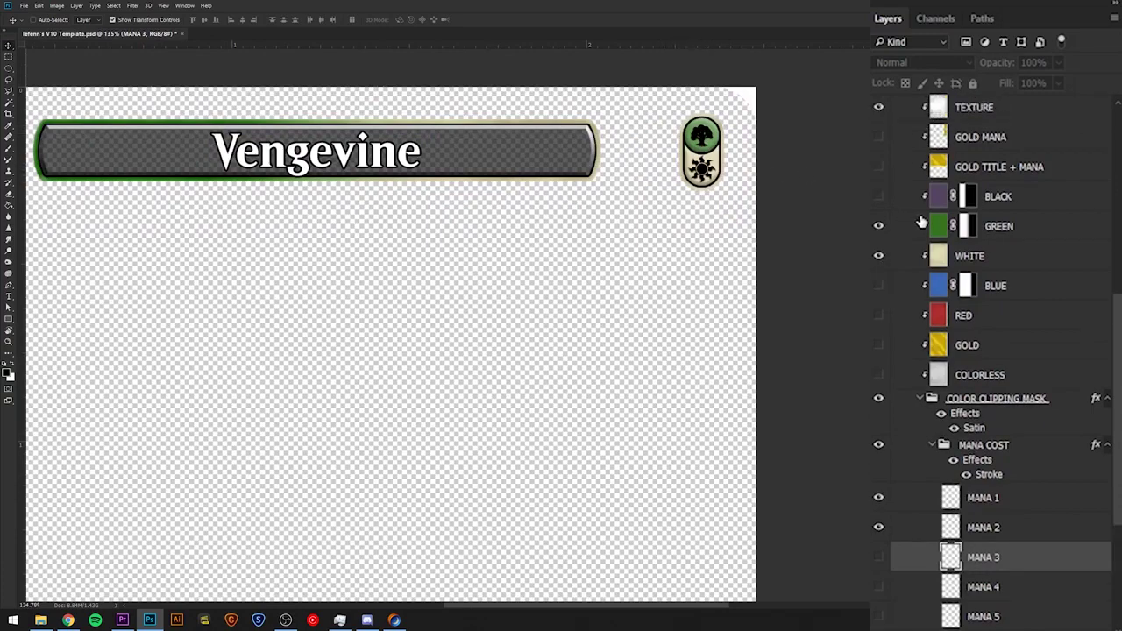
left_click(965, 226)
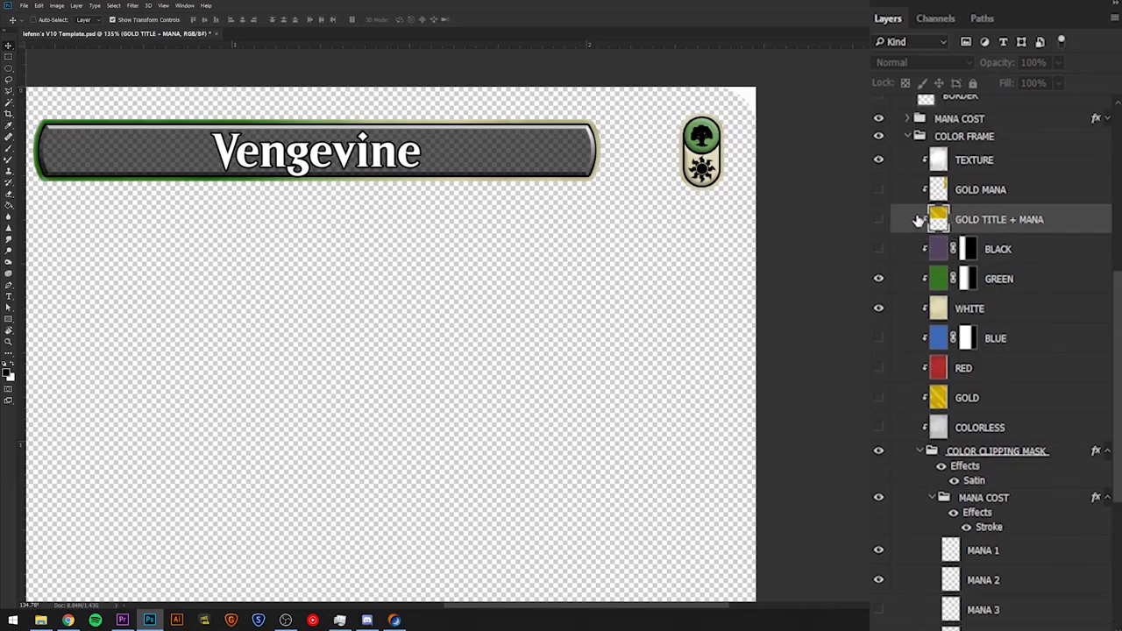
left_click(878, 221)
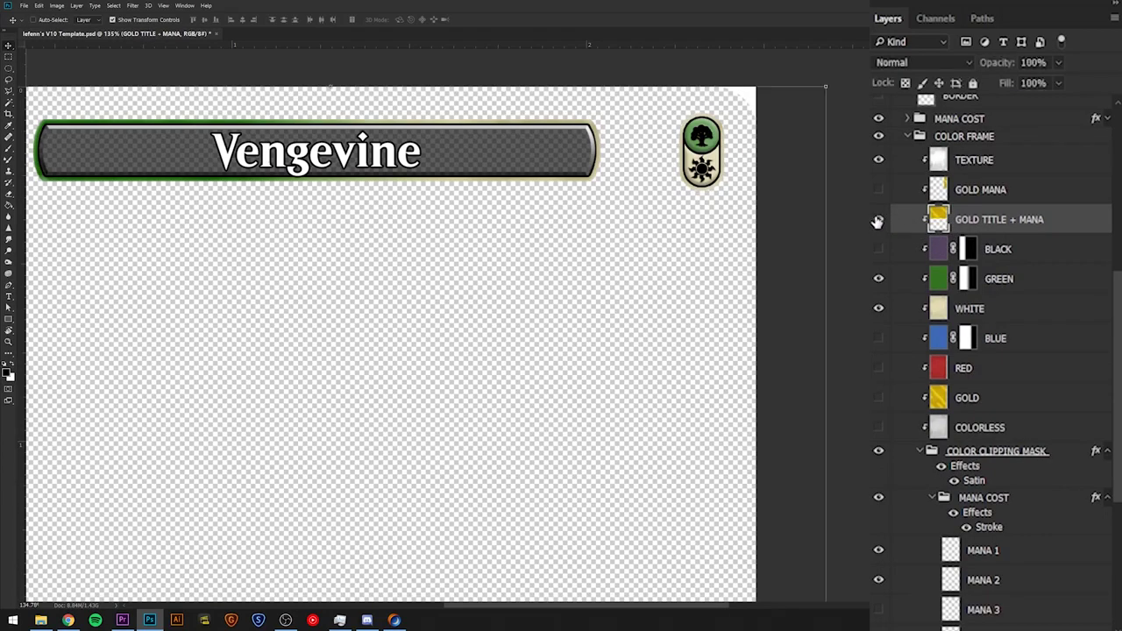
left_click(969, 405)
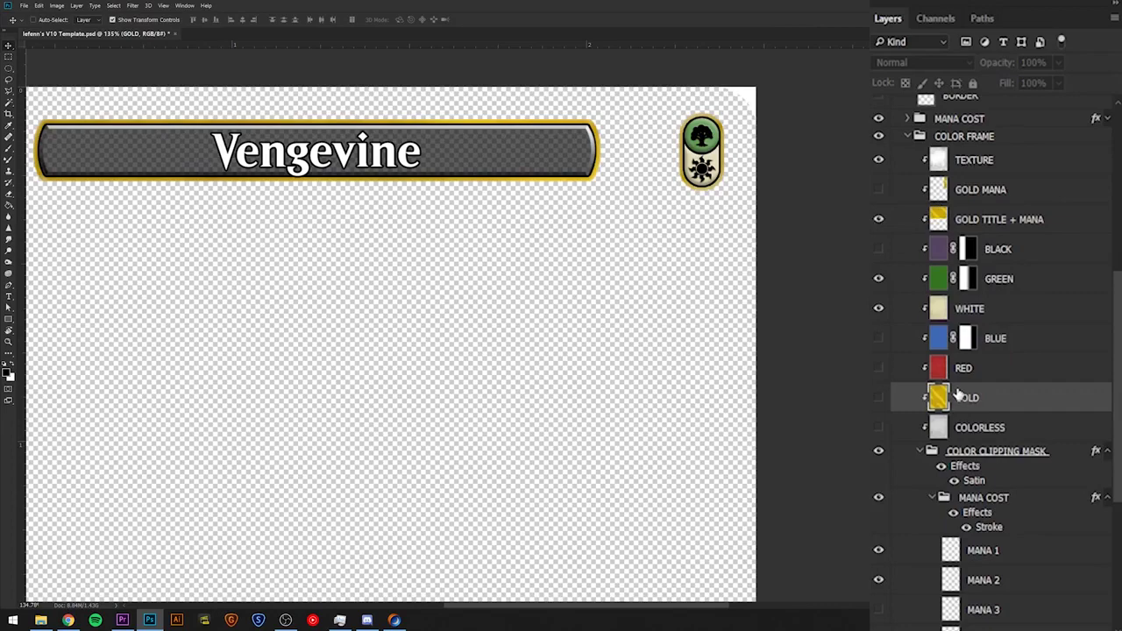
scroll(702, 233, "down", 3)
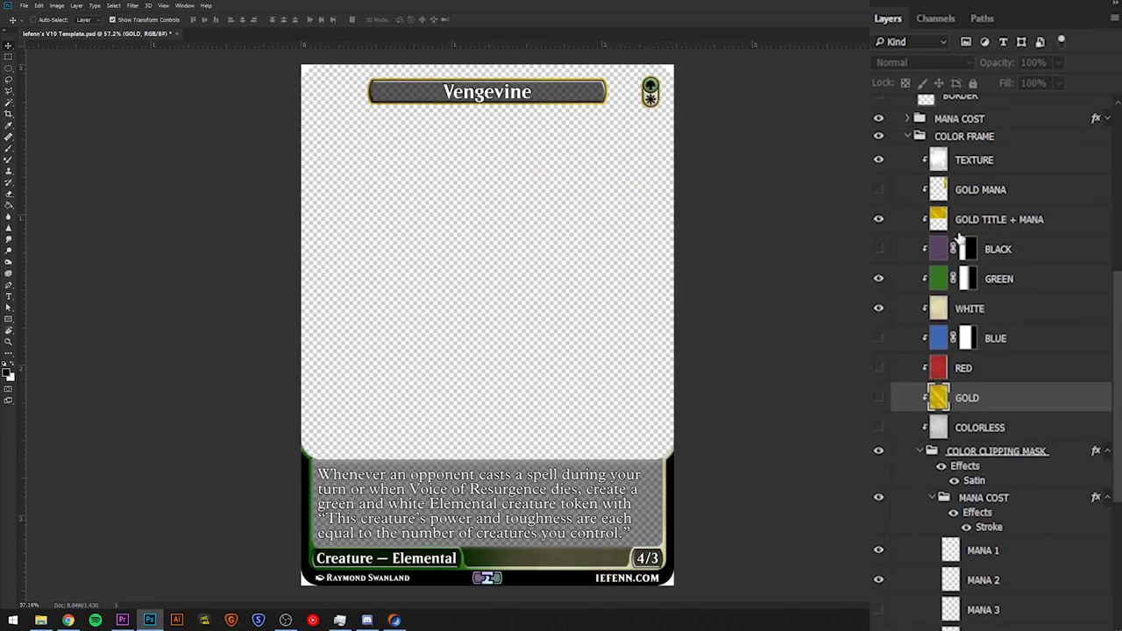
left_click(971, 226)
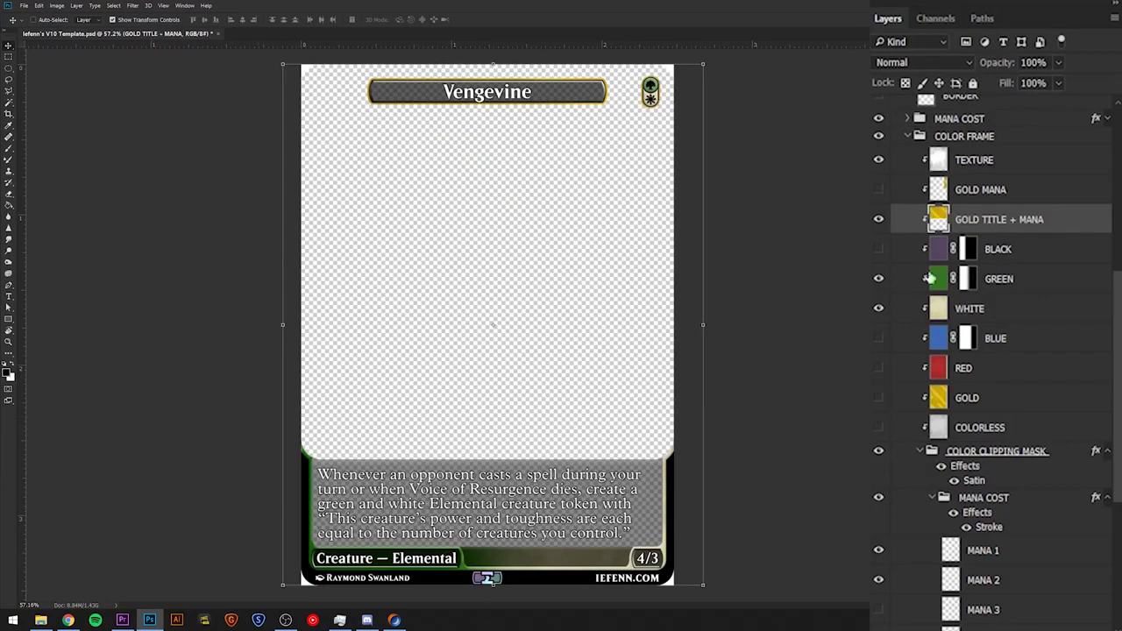
scroll(517, 111, "up", 4)
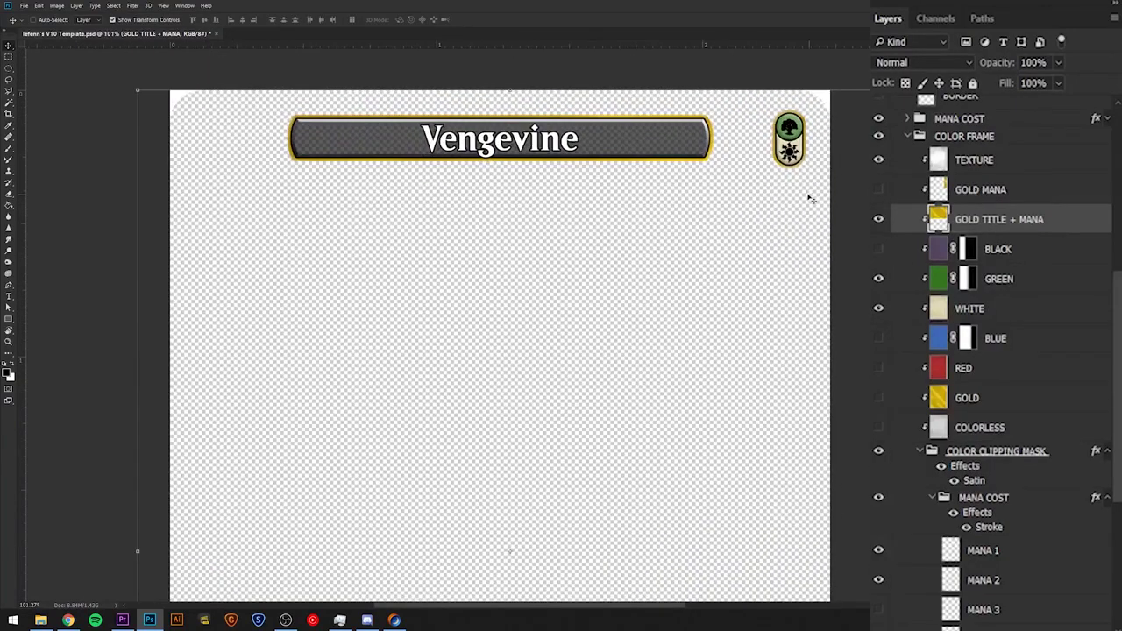
key("ctrl+0")
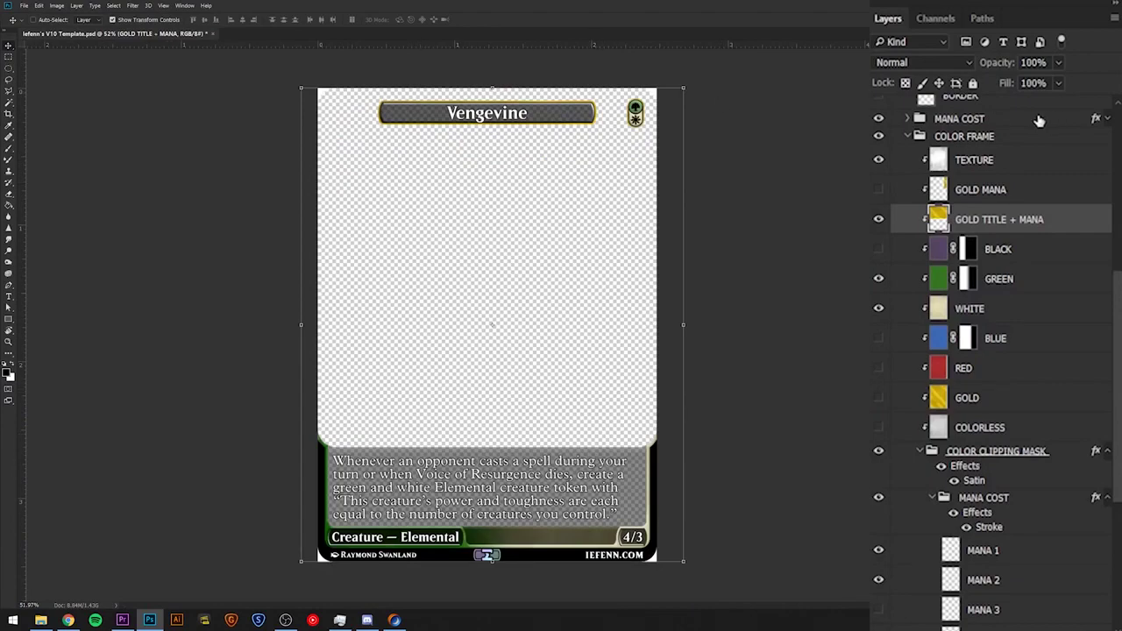
left_click(931, 137)
Step: Replace the artist credit text in the BORDER group with the name of Voice of Resurgence's illustrator
left_click(962, 263)
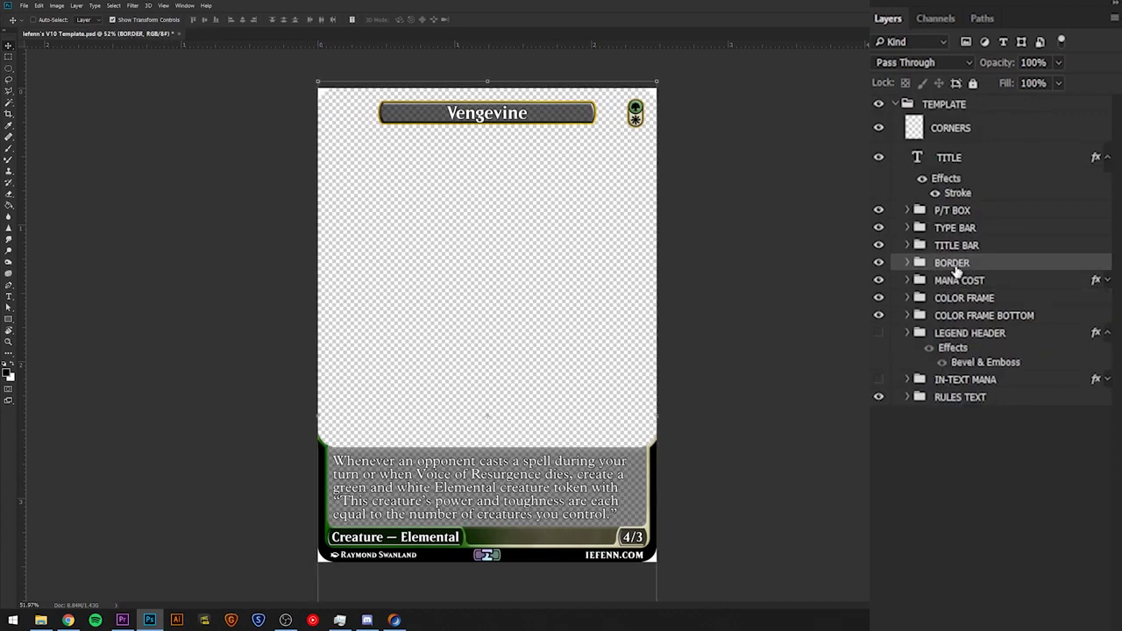
left_click(908, 263)
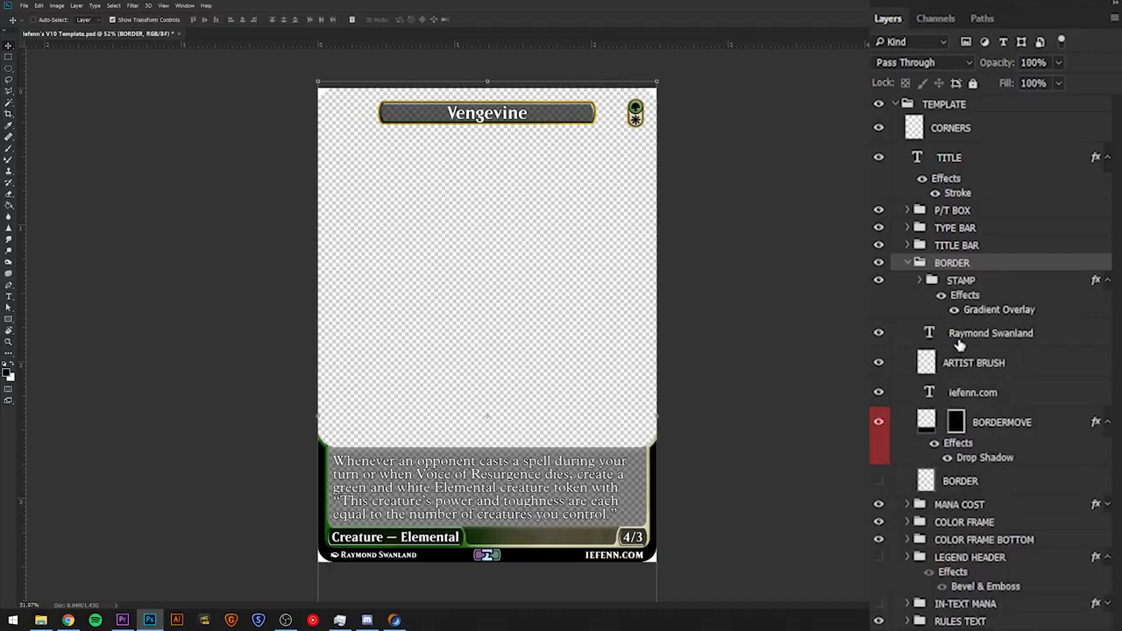
double_click(932, 334)
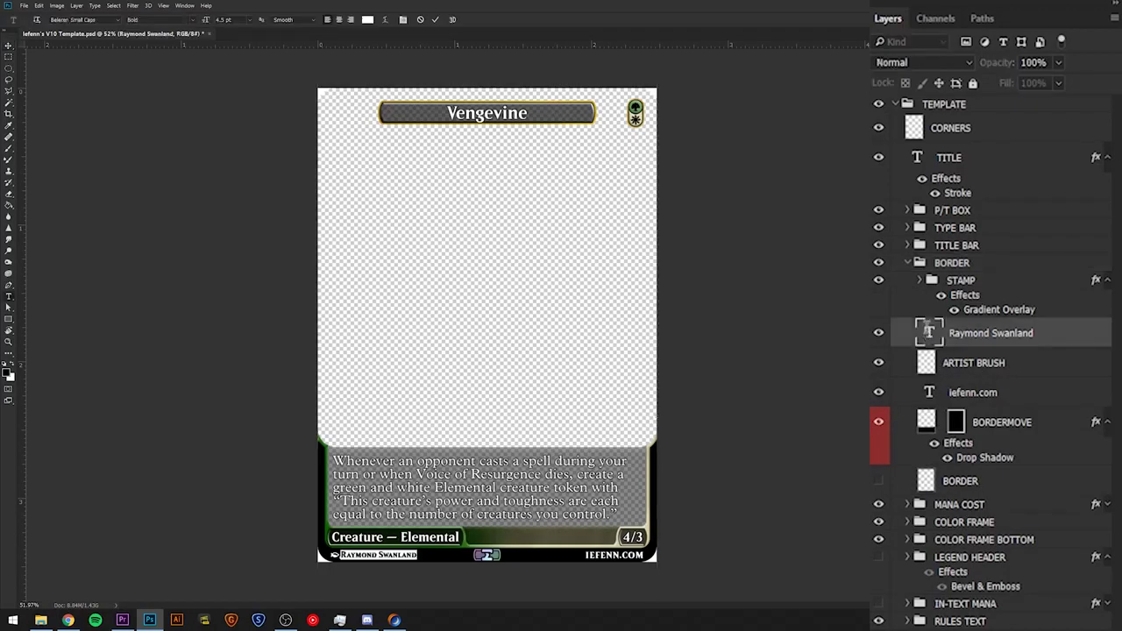
left_click(959, 338)
type("Winona Nelson")
left_click(956, 263)
key("v")
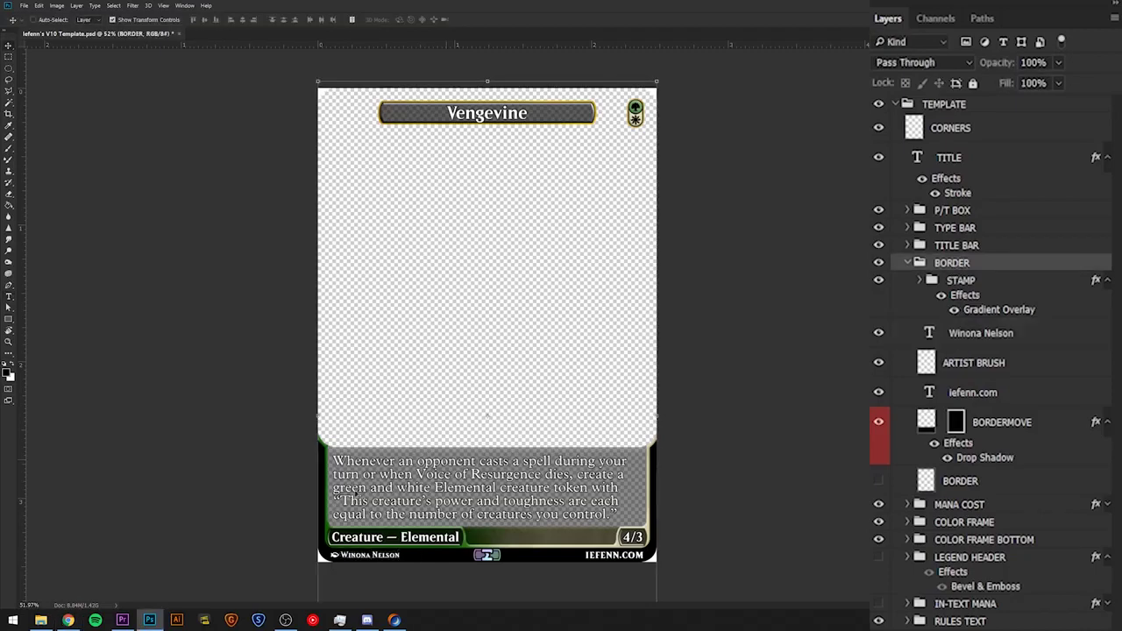
scroll(513, 381, "up", 2)
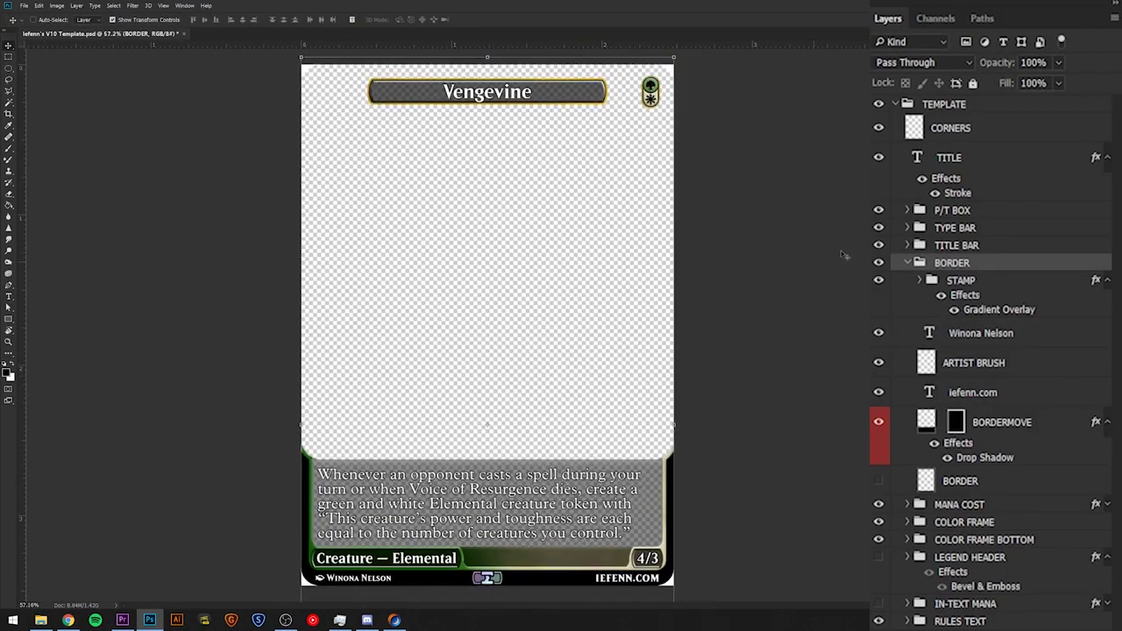
Step: Collapse the BORDER group and examine the layers inside the TITLE BAR group, leaving it collapsed
left_click(908, 263)
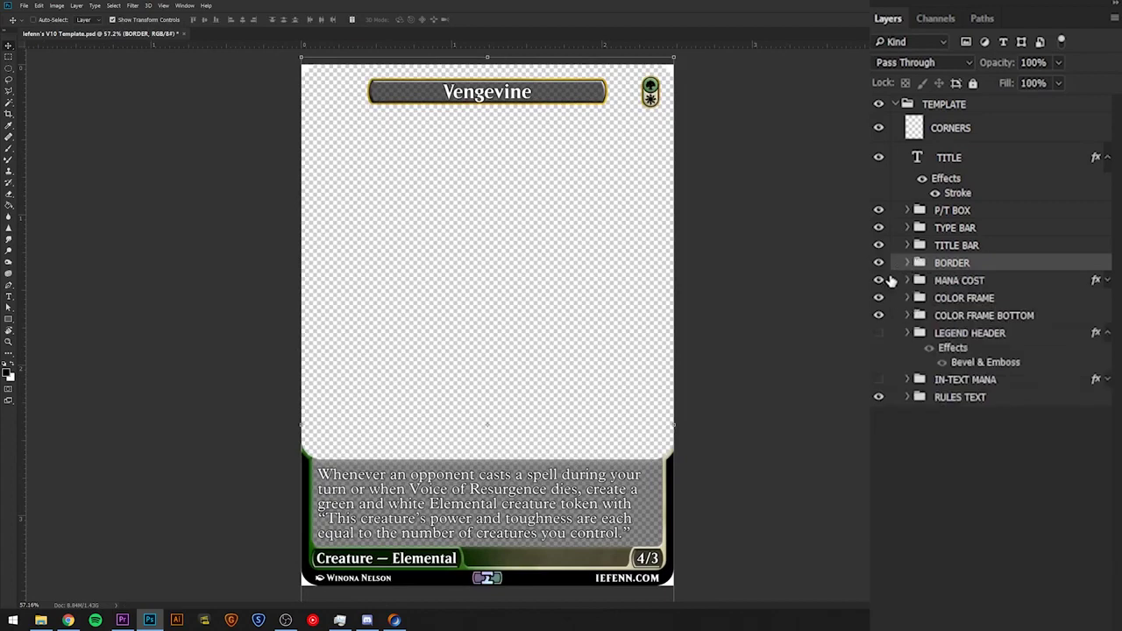
left_click(939, 250)
left_click(942, 280)
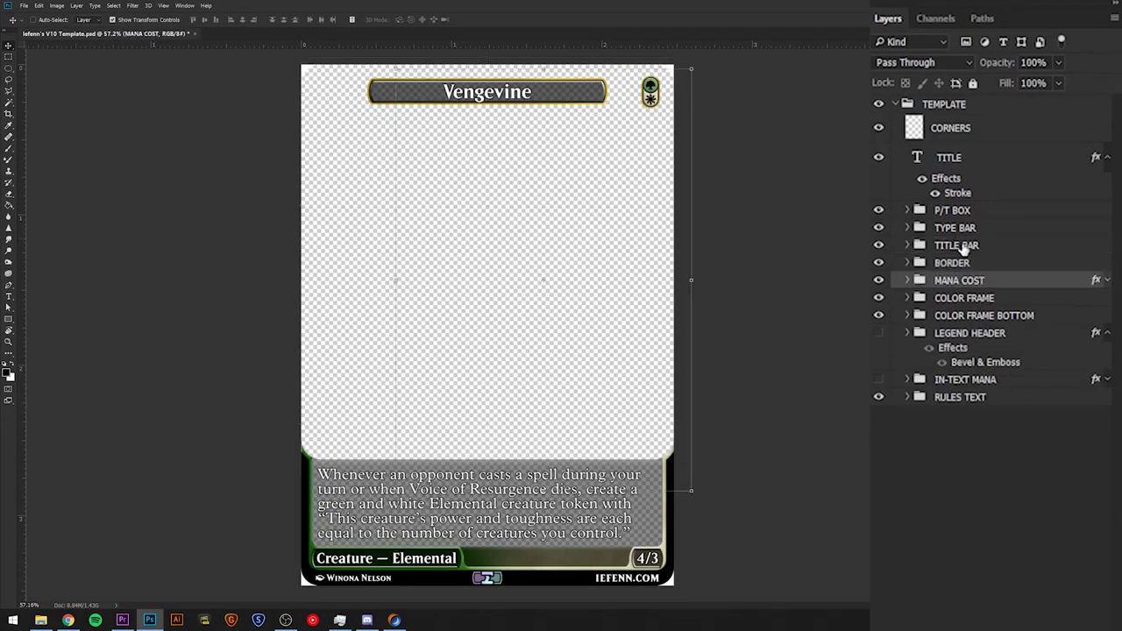
left_click(961, 249)
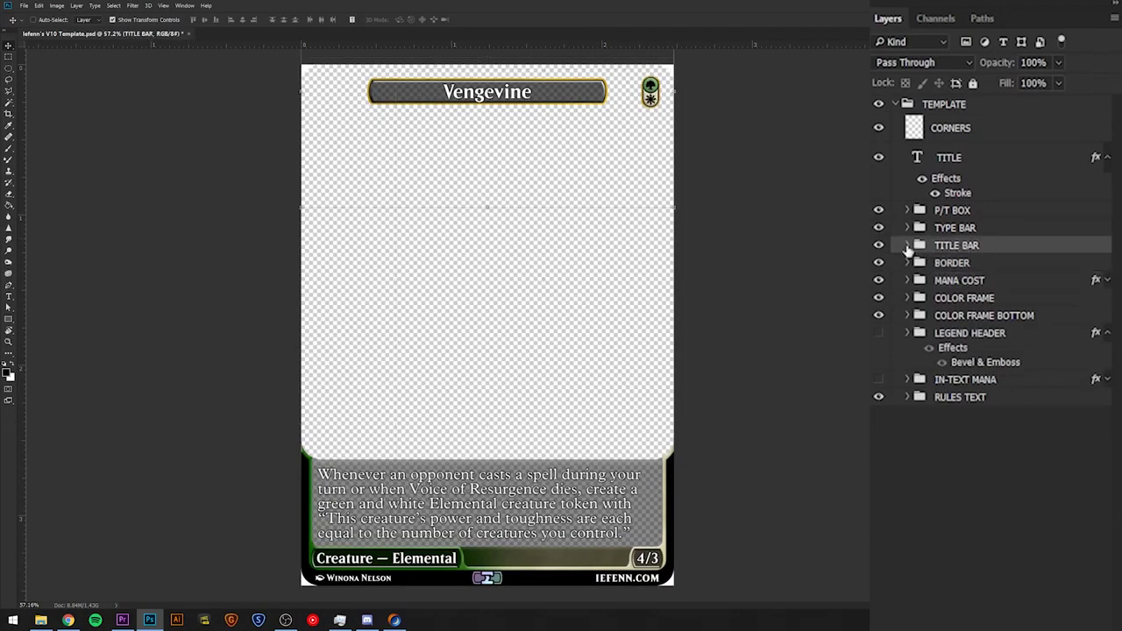
left_click(908, 245)
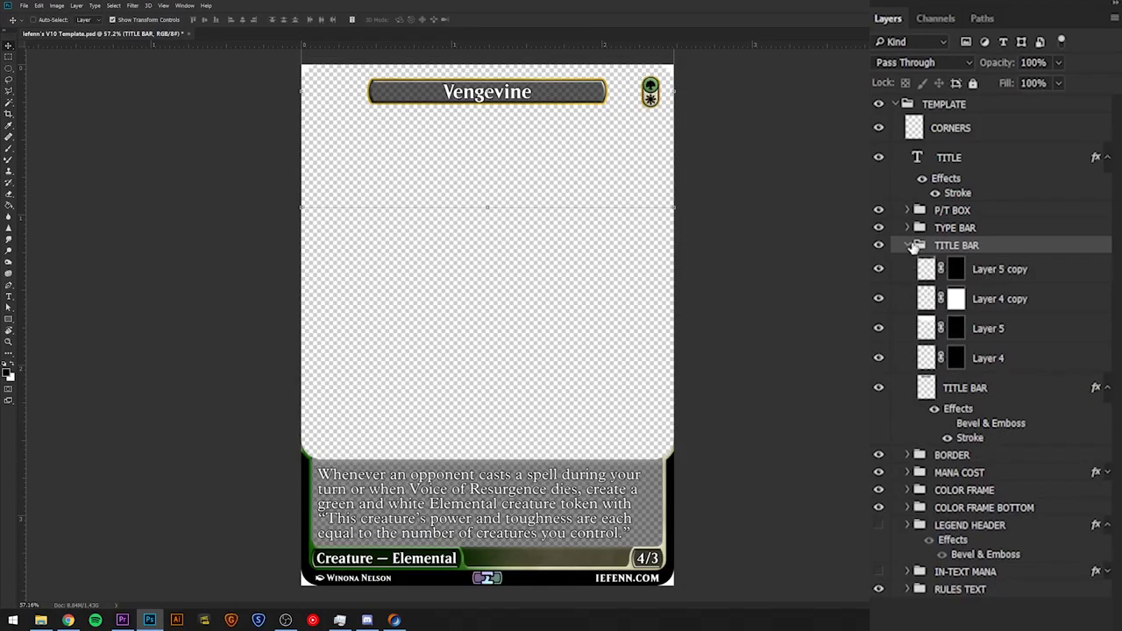
left_click(908, 247)
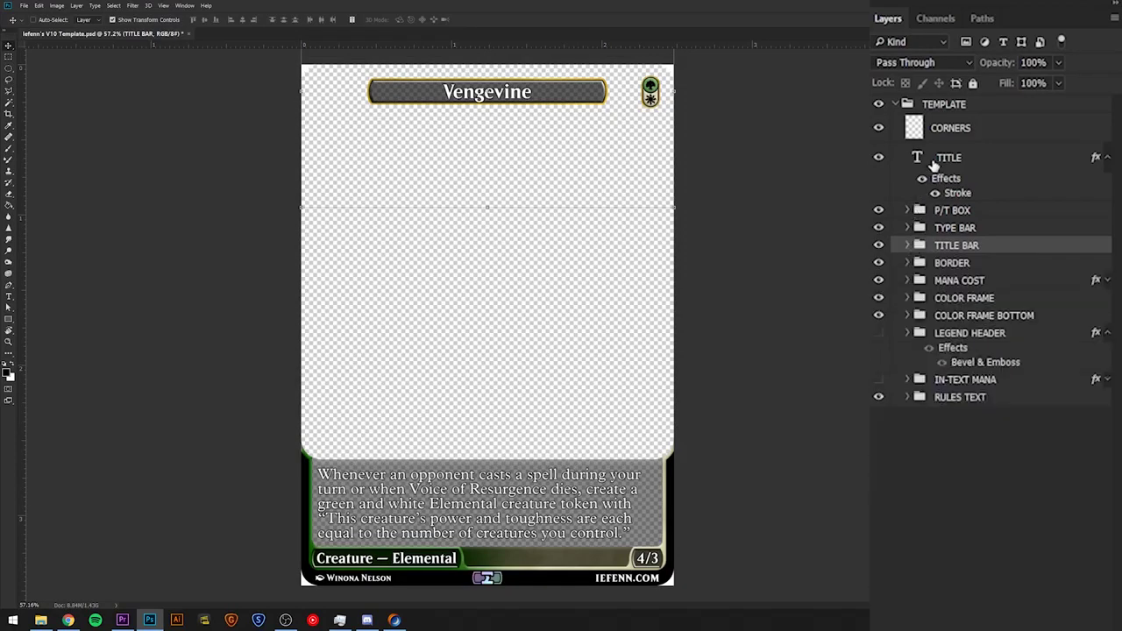
Step: Replace the card name in the TITLE text layer with "Voice of Resurgence"
left_click(928, 165)
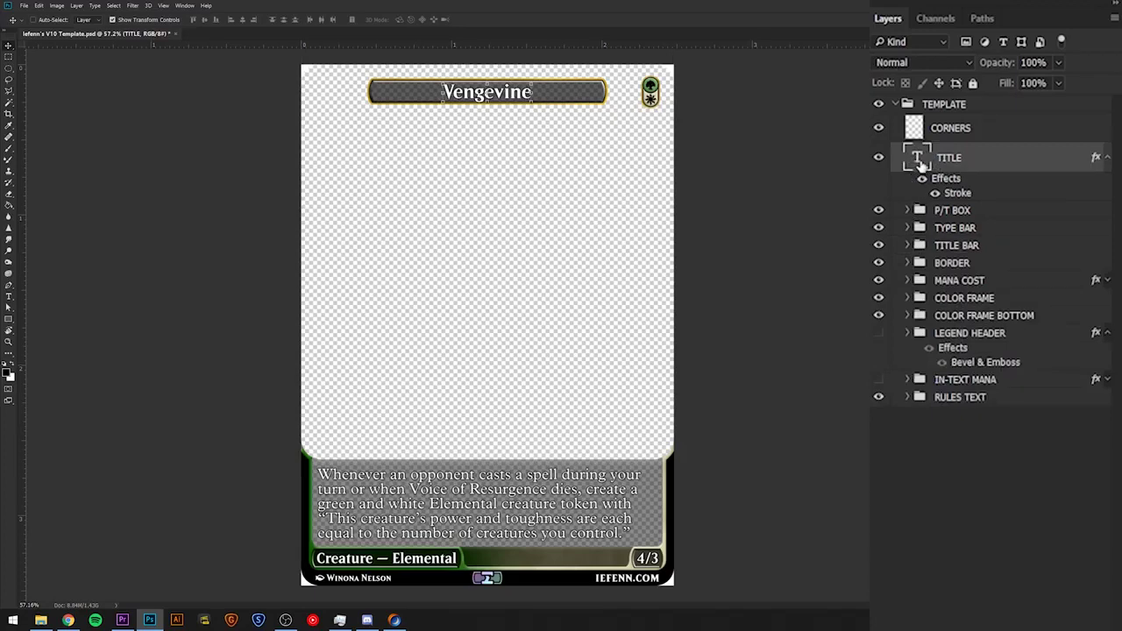
double_click(918, 161)
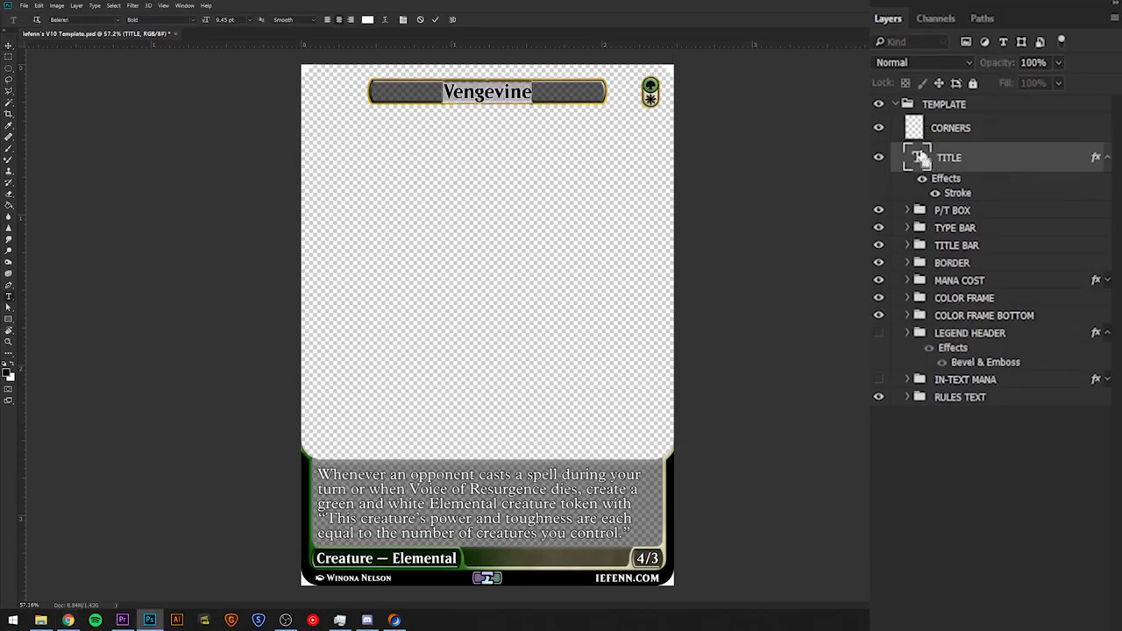
type("Voice of Resurgence")
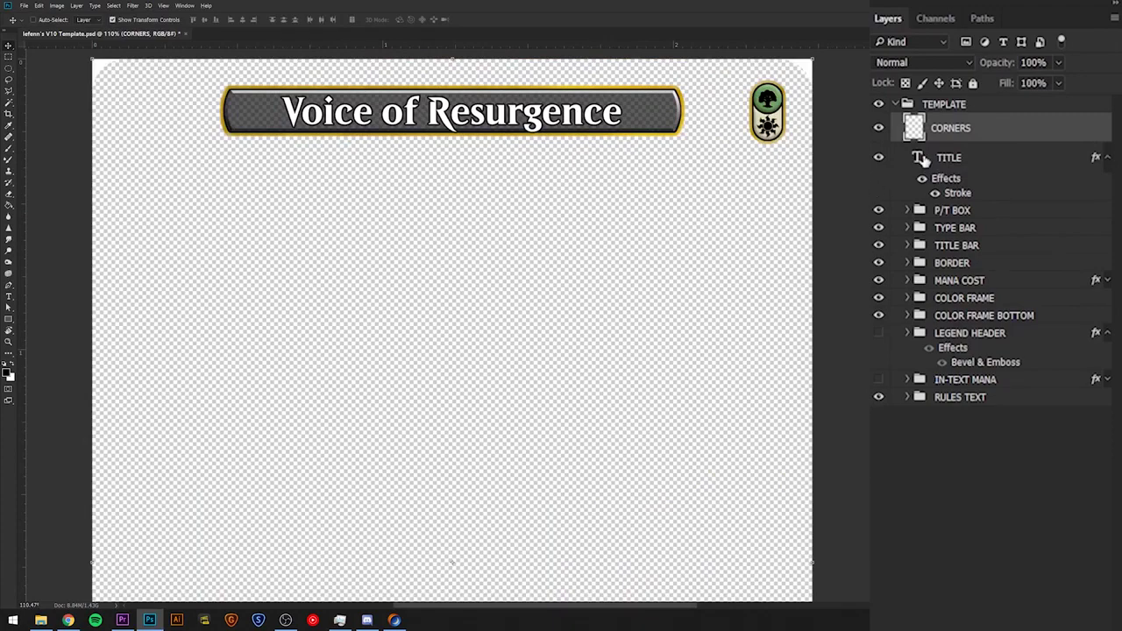
left_click(923, 160)
scroll(634, 150, "down", 5)
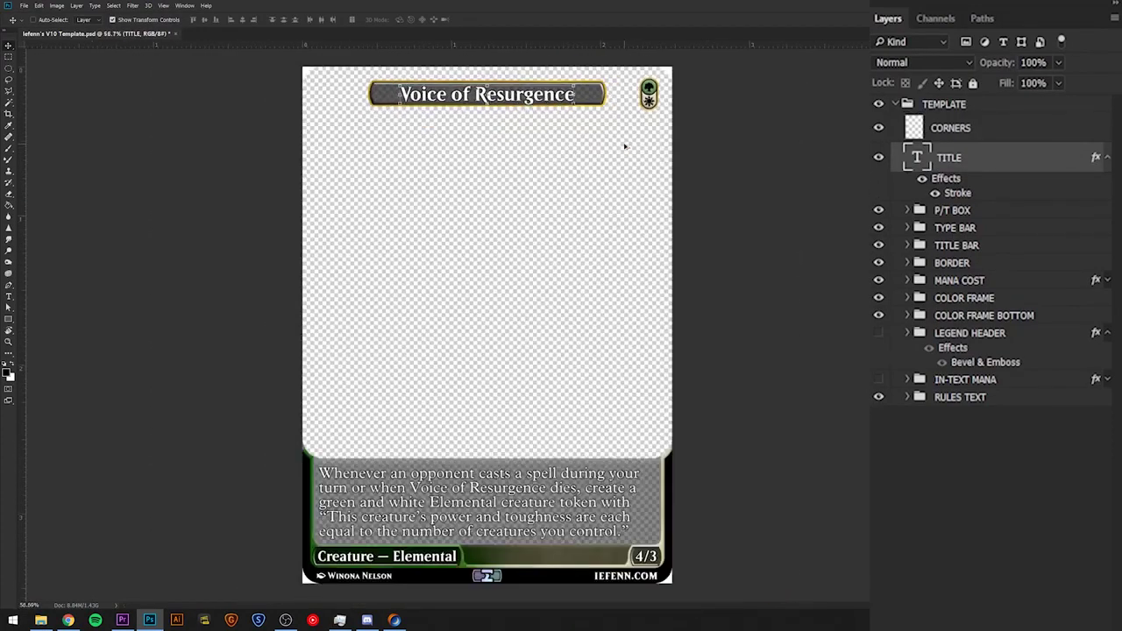
scroll(537, 91, "up", 3)
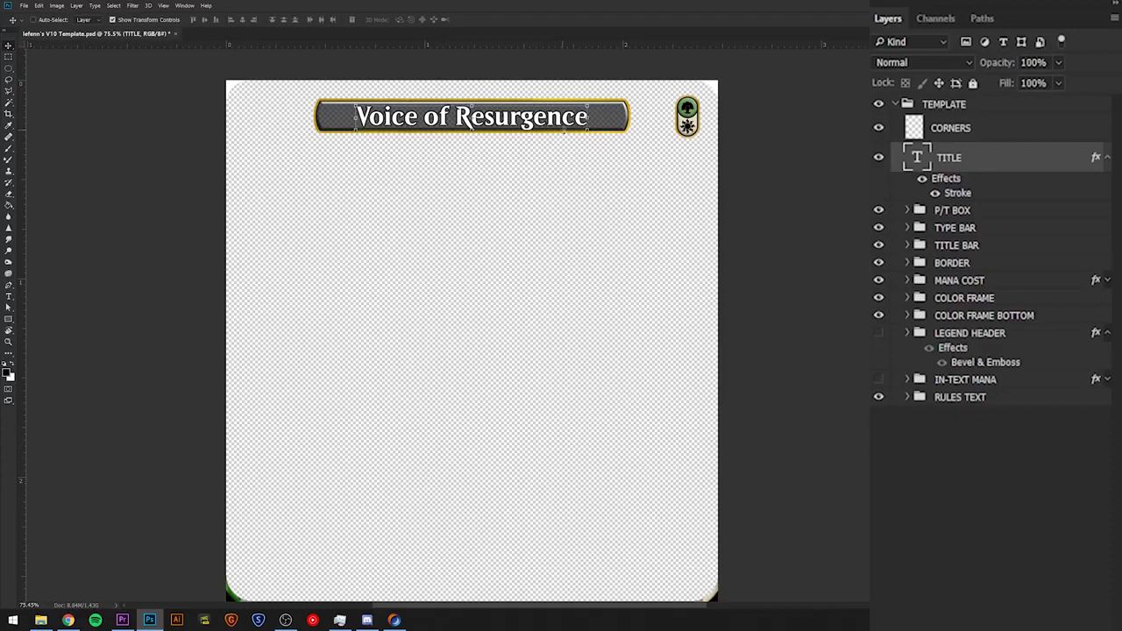
scroll(579, 155, "down", 2)
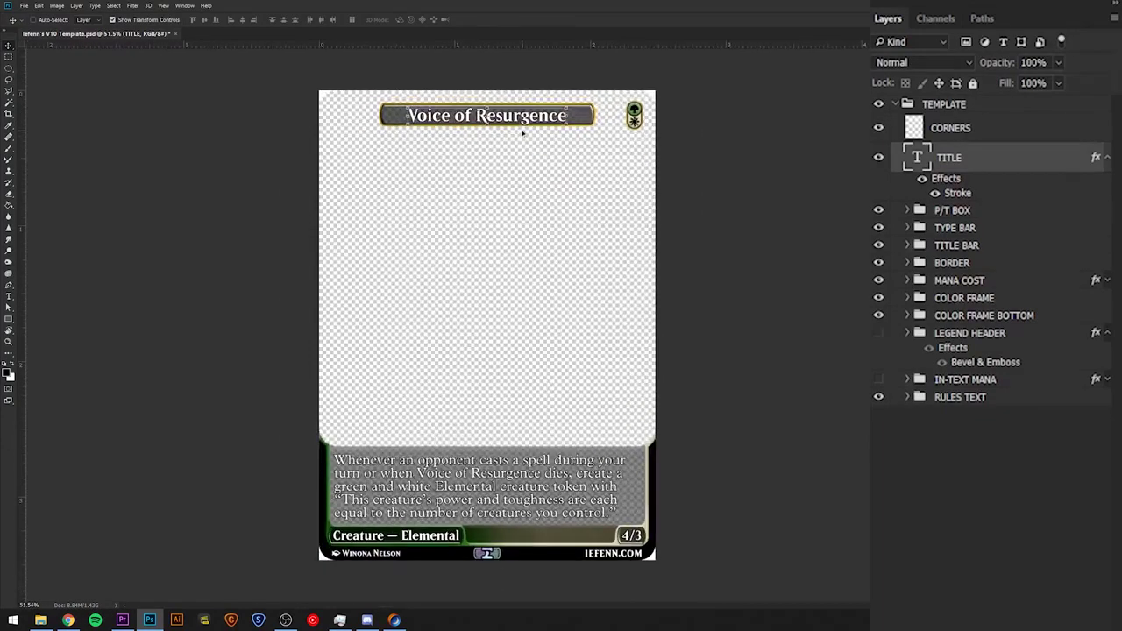
scroll(528, 131, "down", 1)
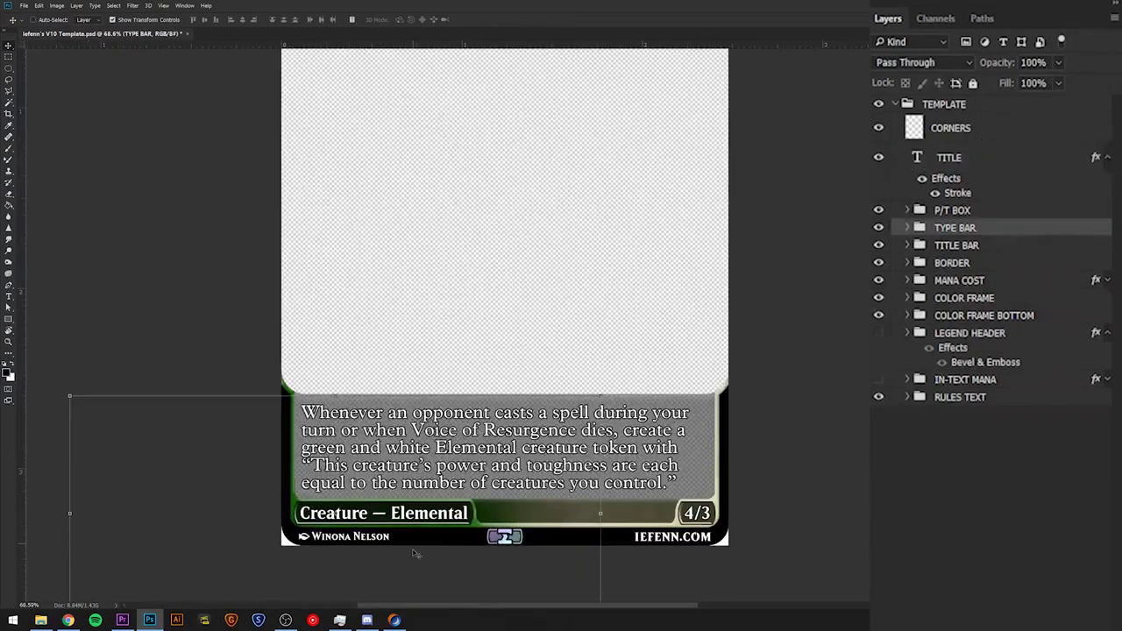
Step: Add "Avatar" to the type line text in the TYPE BAR group so it reads "Creature — Elemental Avatar"
scroll(417, 542, "up", 7)
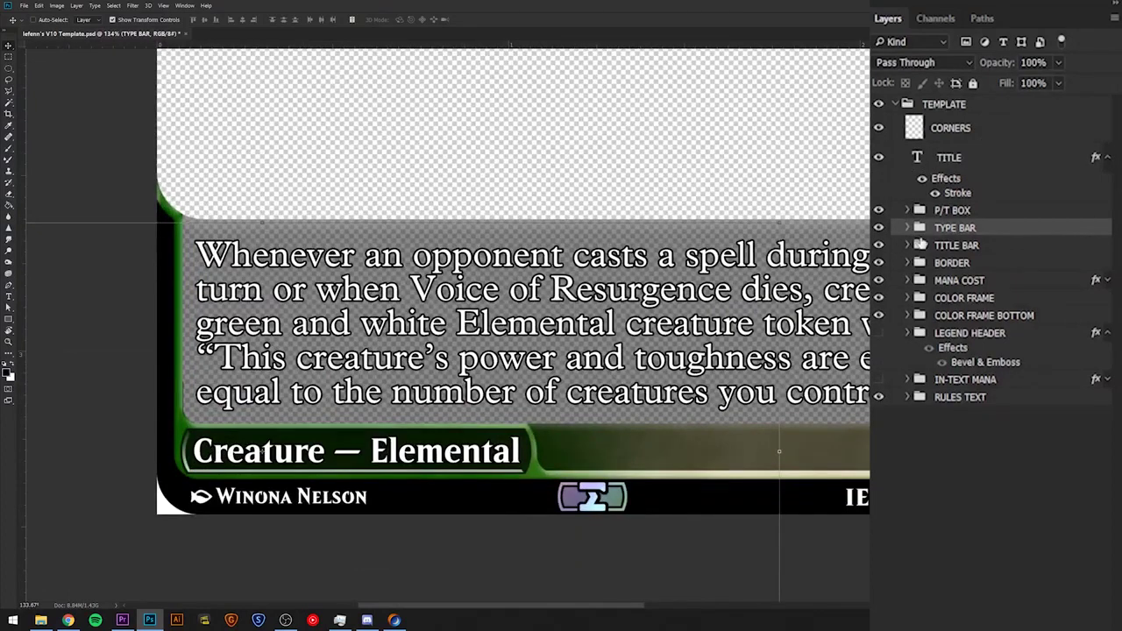
left_click(907, 228)
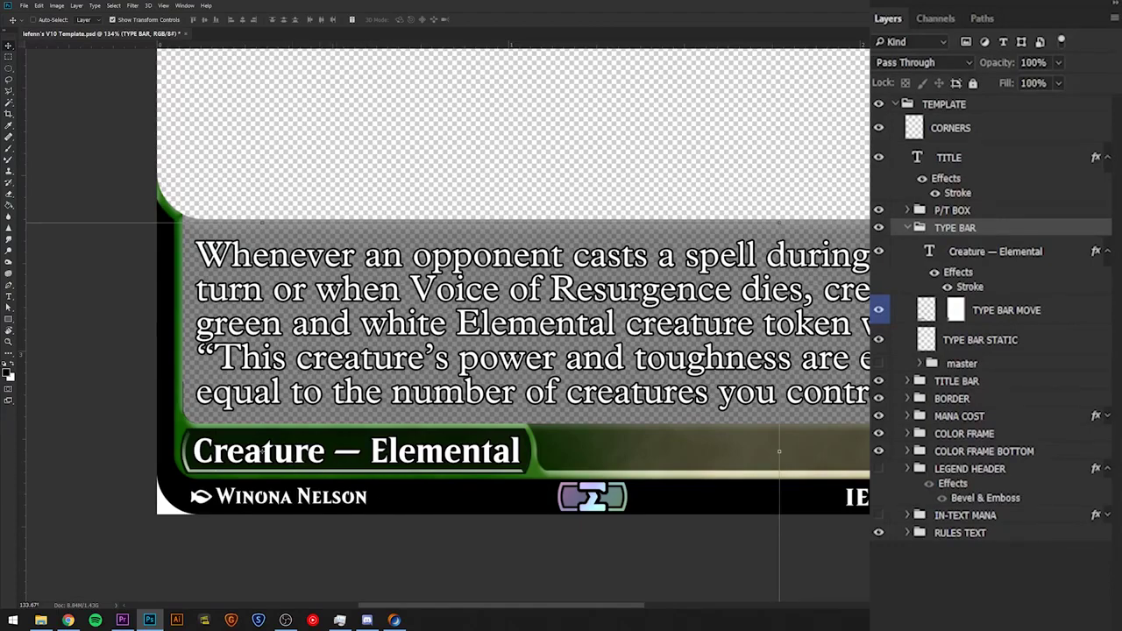
left_click(68, 620)
left_click(68, 619)
left_click(931, 253)
double_click(929, 251)
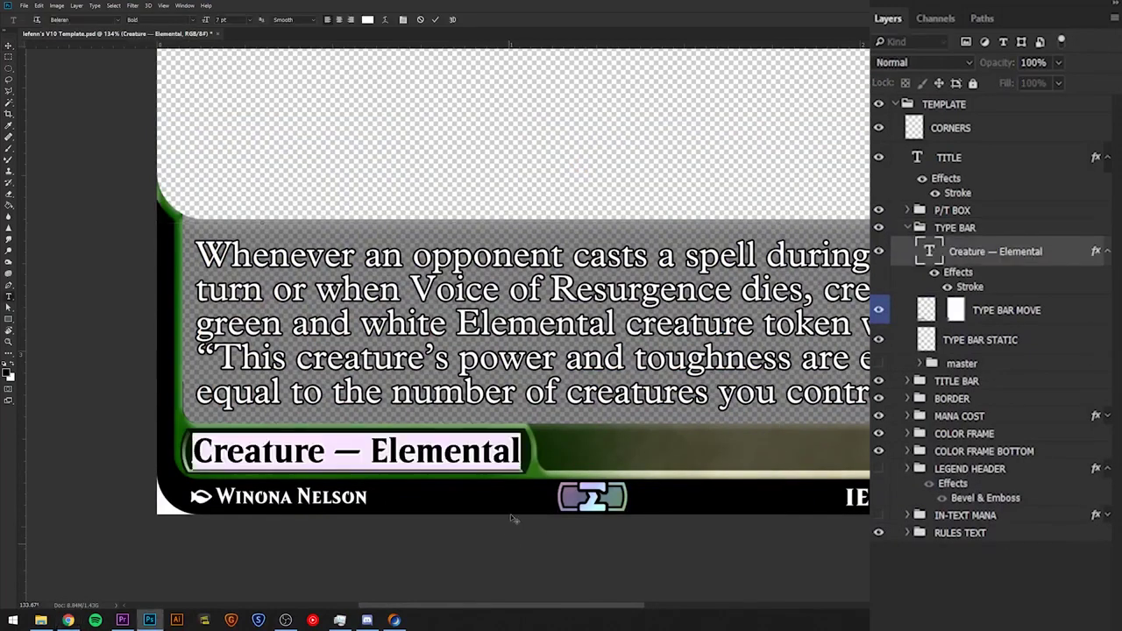
key("Right")
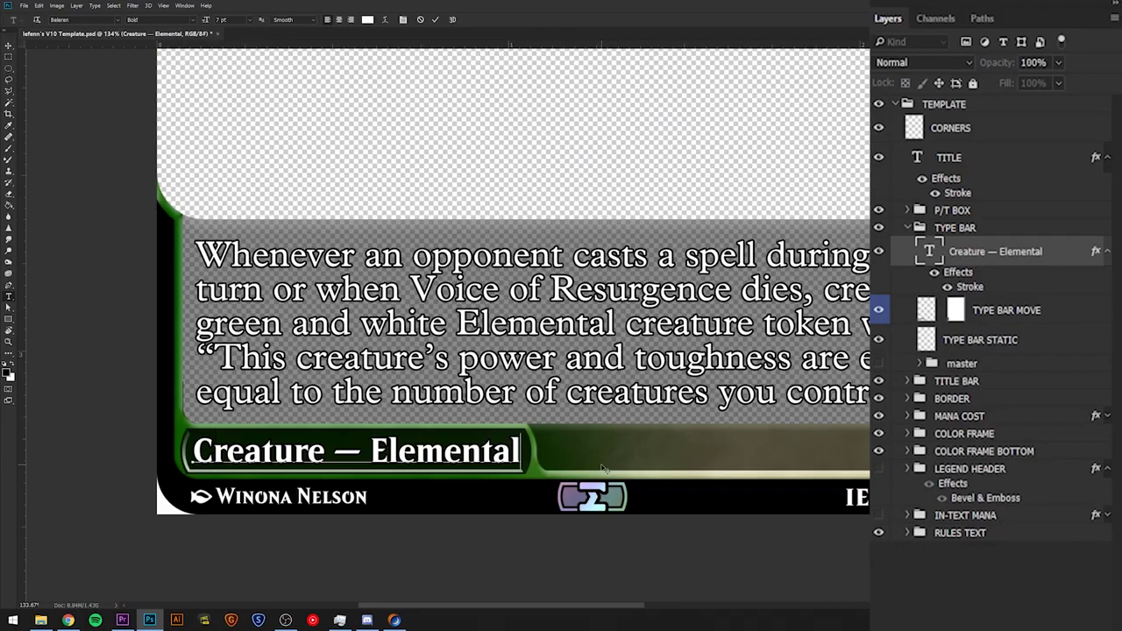
type("Avatar")
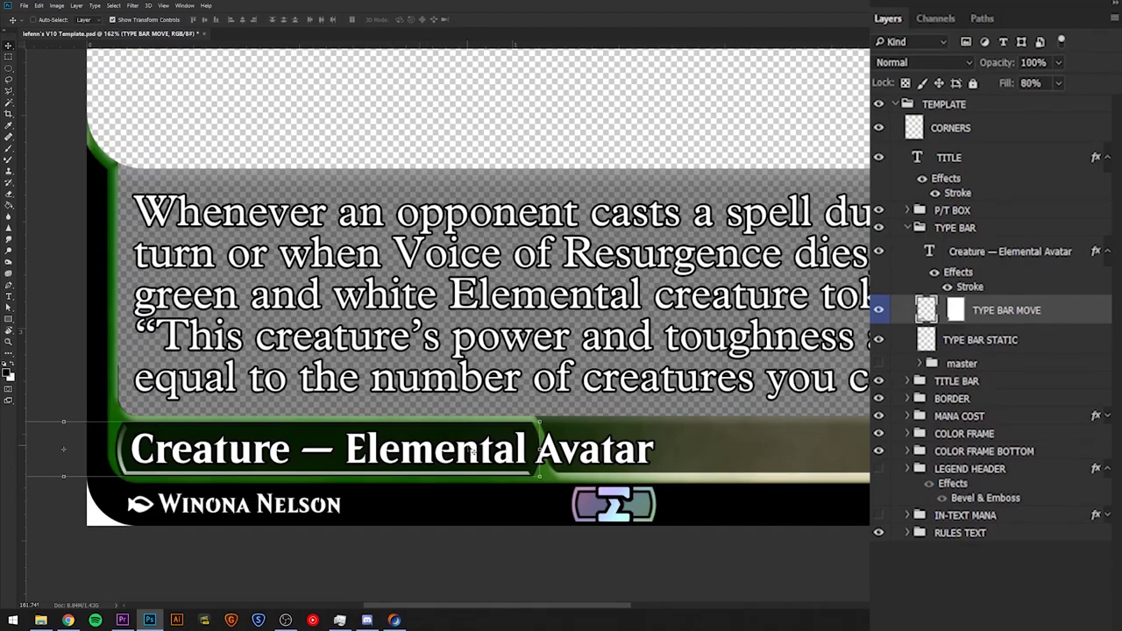
Step: Try extending the type bar past "Avatar" by moving only the TYPE BAR MOVE layer right, and return it to its original position
scroll(469, 449, "down", 1)
left_click(999, 344)
left_click(1031, 316)
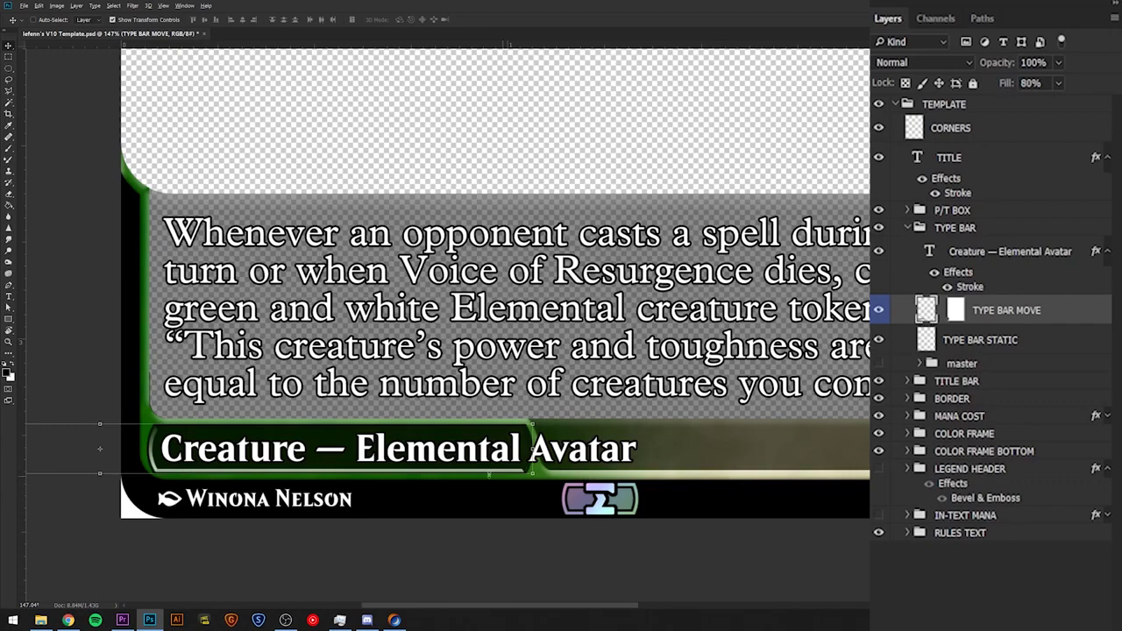
scroll(495, 448, "down", 1)
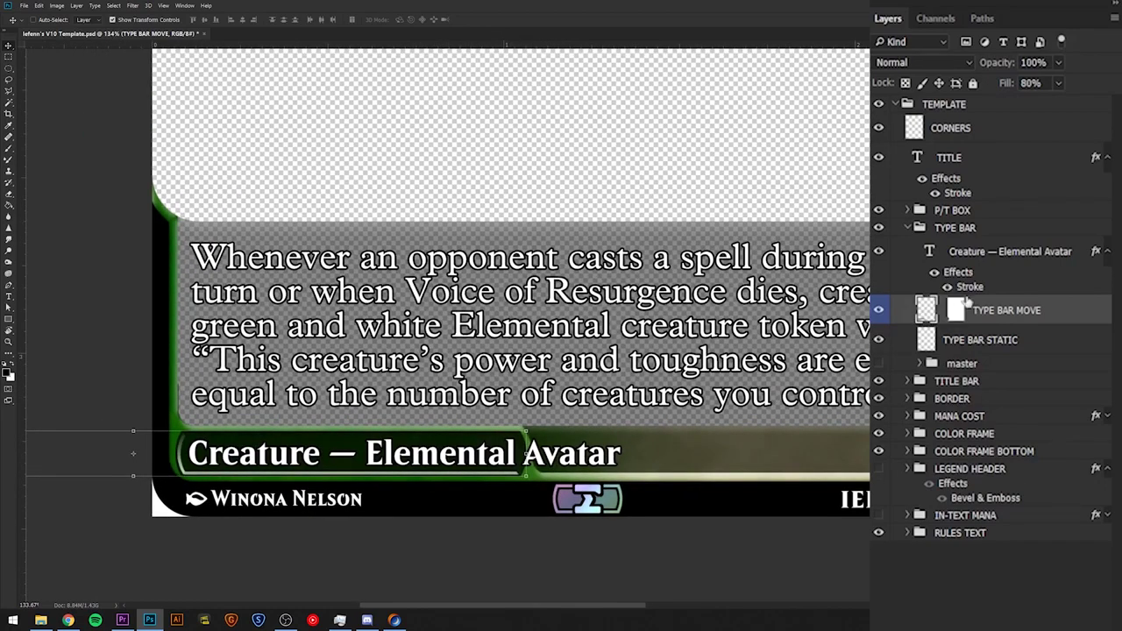
left_click_drag(470, 465, 588, 426)
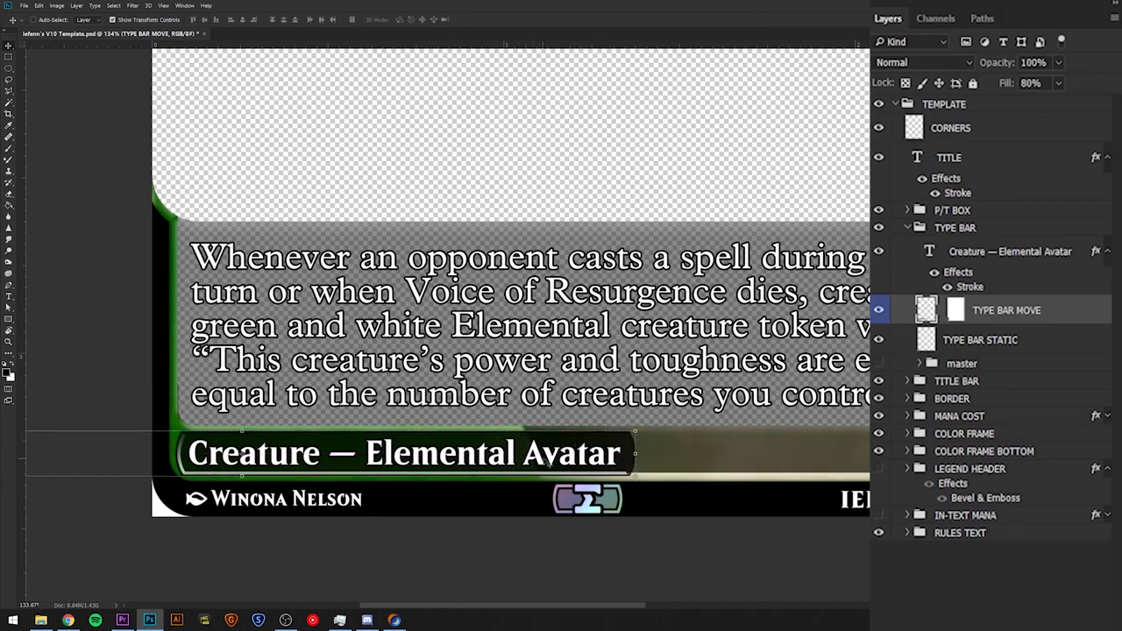
left_click_drag(632, 452, 524, 454)
left_click(1008, 253)
left_click(1030, 320)
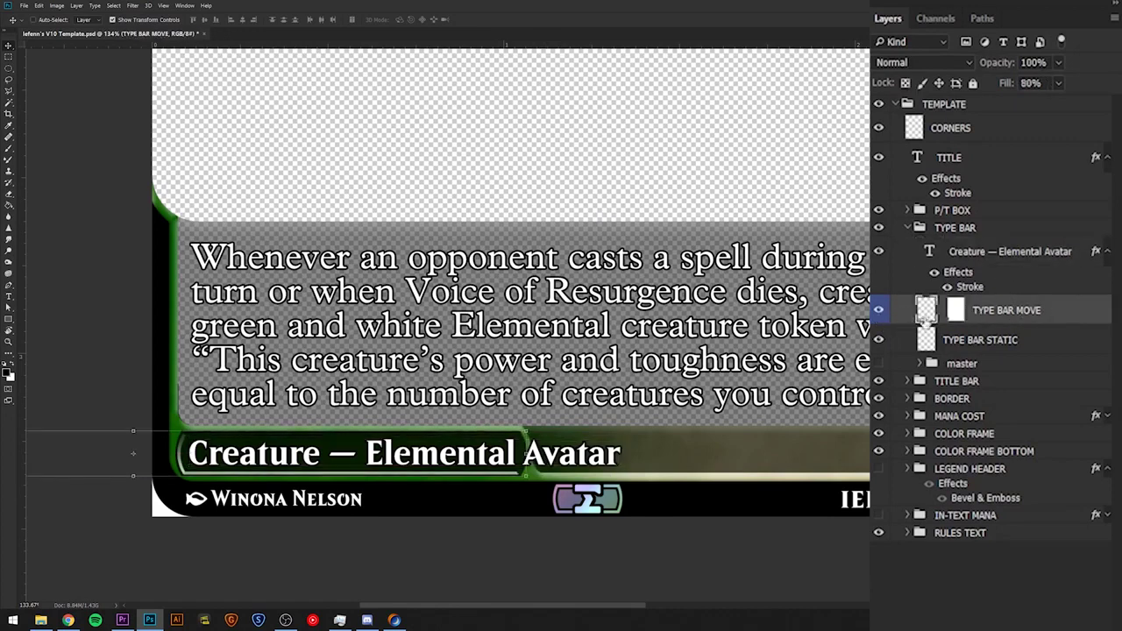
Step: Try moving only the TYPE layer in COLOR FRAME's COLOR CLIPPING MASK right past "Avatar", and undo the move
left_click(937, 435)
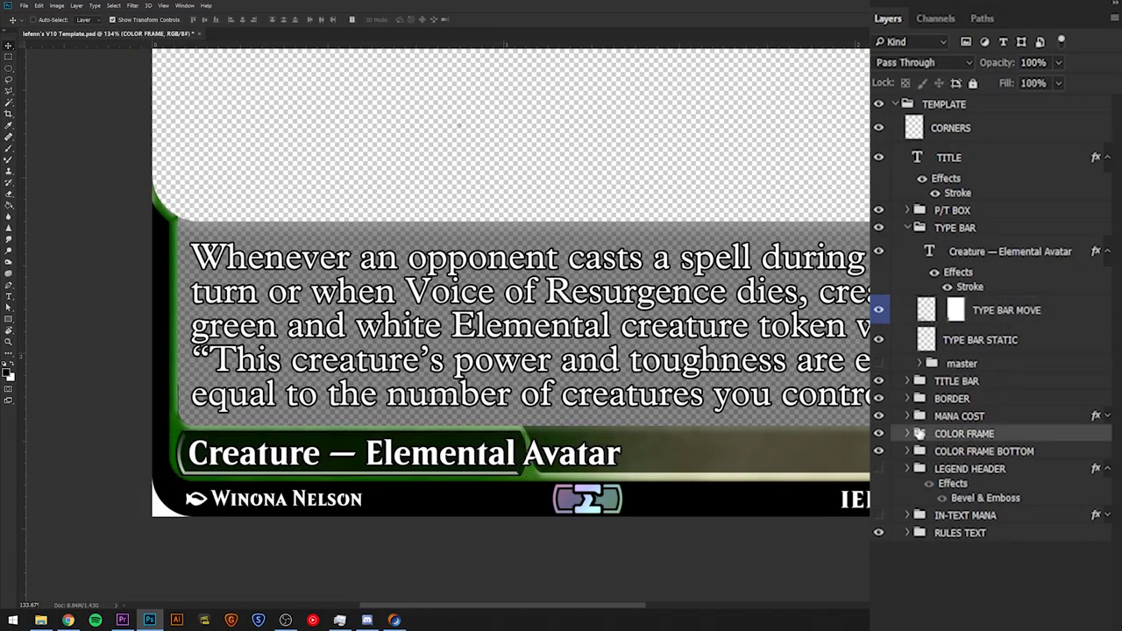
left_click(909, 434)
scroll(938, 443, "down", 5)
scroll(945, 449, "down", 7)
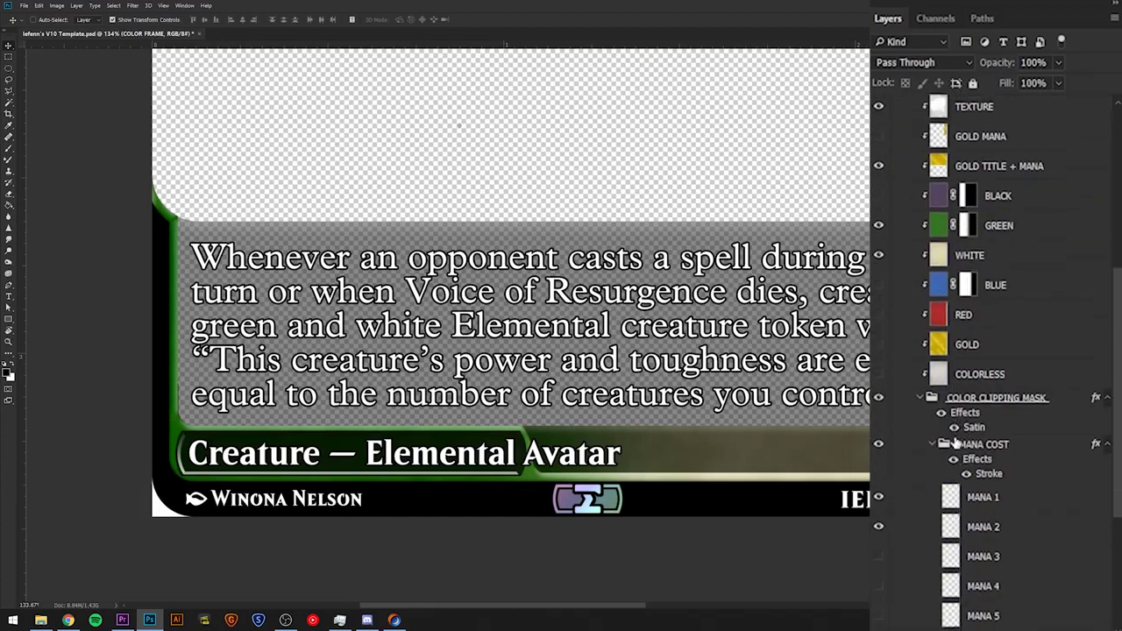
left_click(1037, 502)
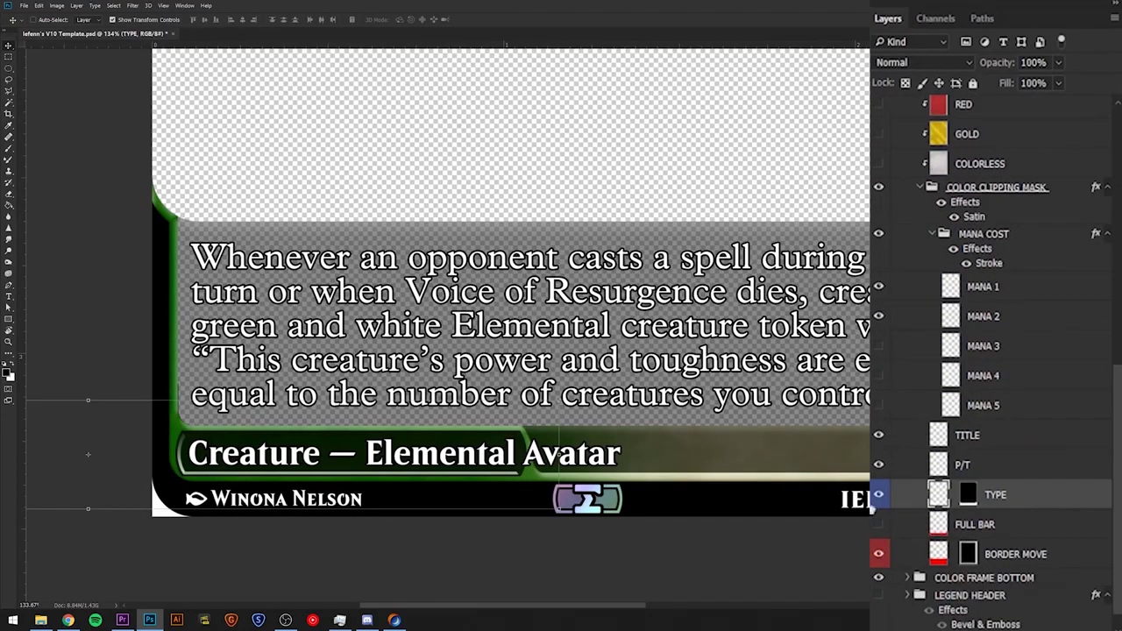
left_click_drag(557, 485, 642, 465)
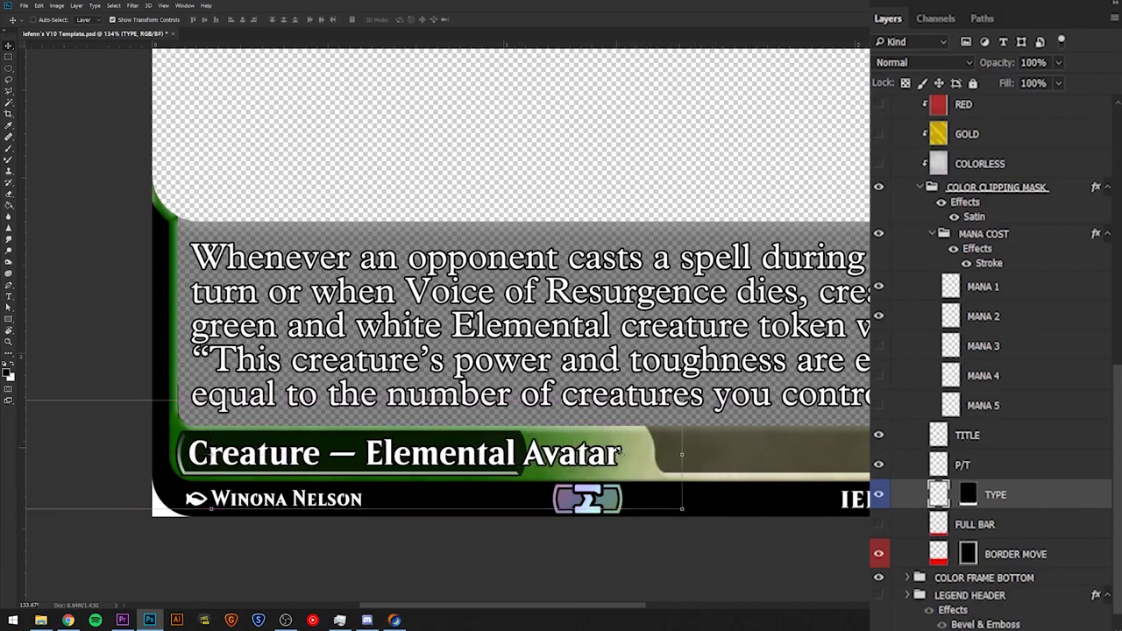
key("ctrl+z")
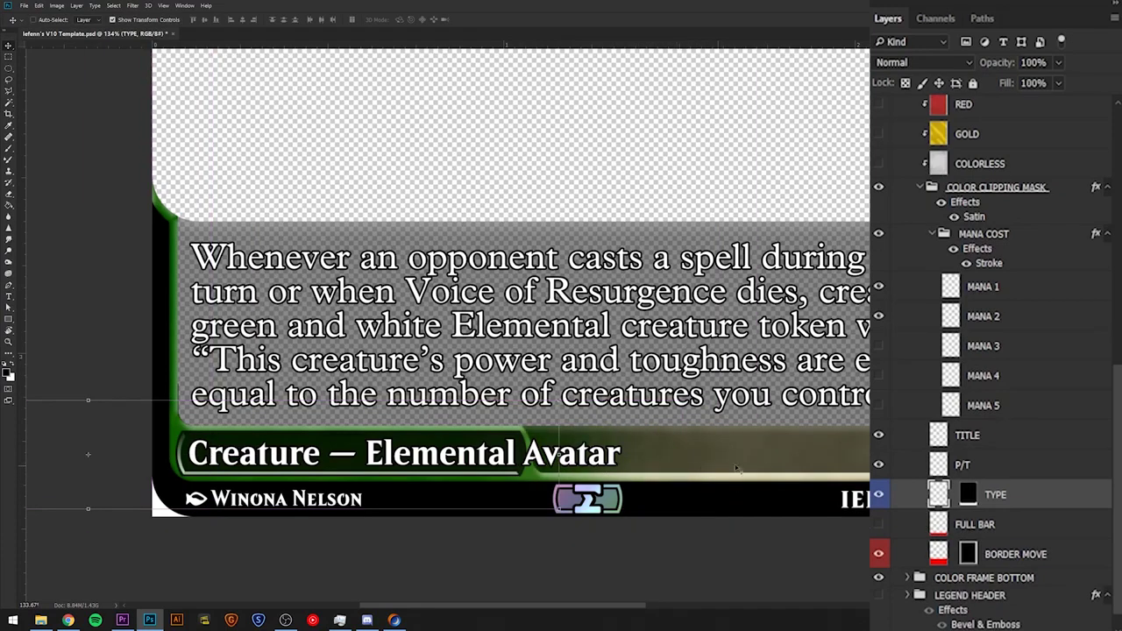
scroll(1022, 531, "up", 2)
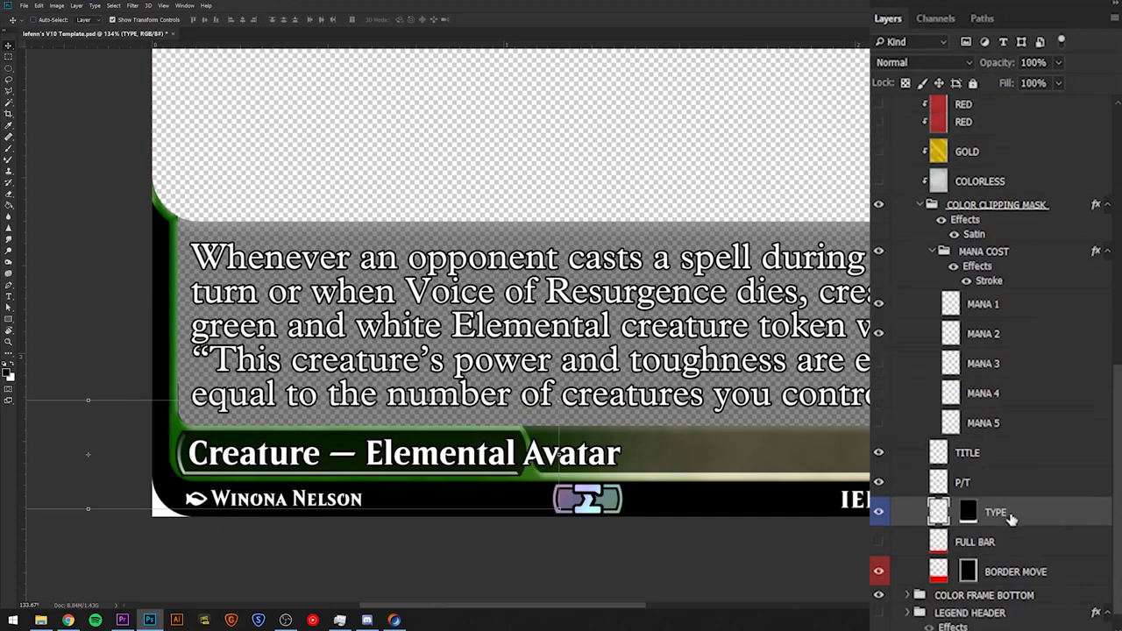
Step: Select the TYPE and TYPE BAR MOVE layers together and move them right until the type bar encloses "Creature — Elemental Avatar"
left_click(1022, 507)
left_click(1023, 530)
scroll(1008, 526, "up", 12)
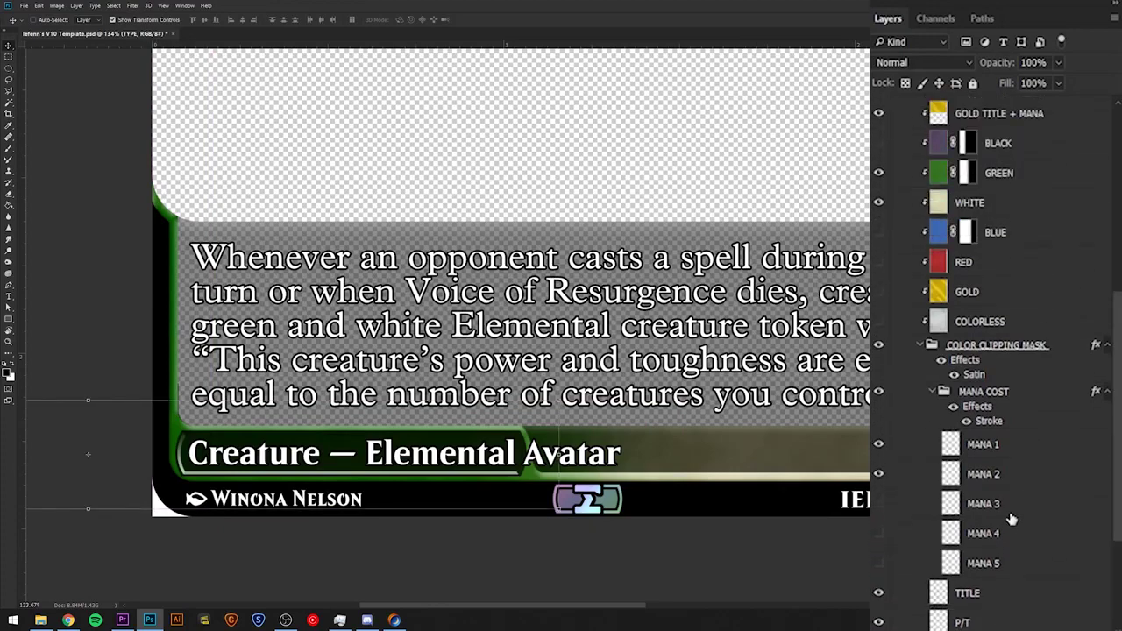
scroll(989, 481, "up", 1)
left_click(1088, 315)
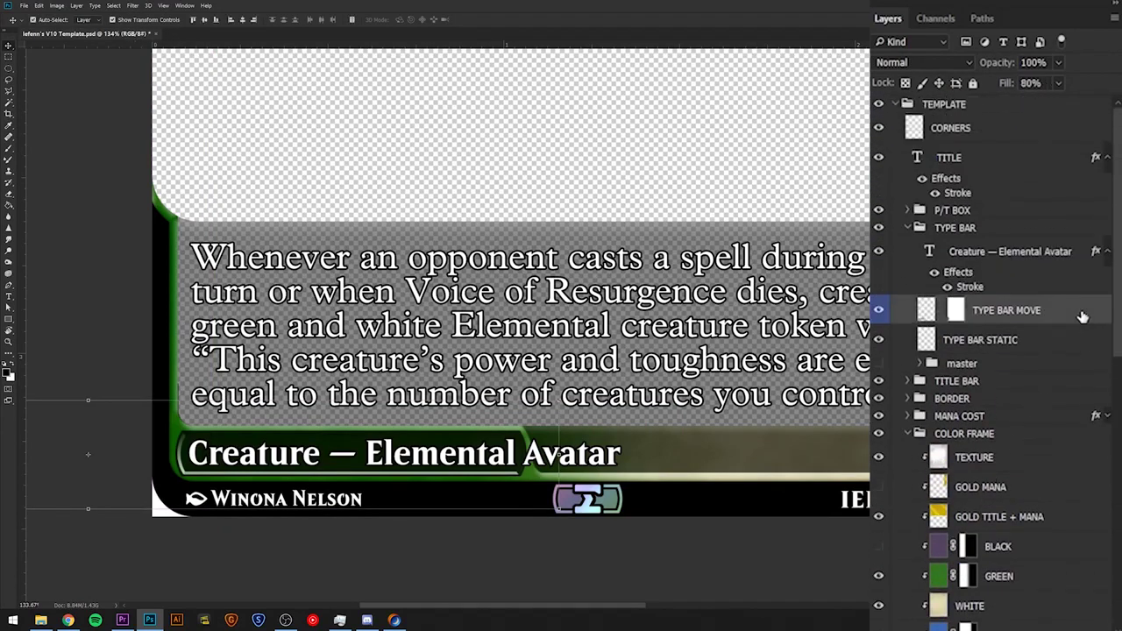
left_click_drag(494, 460, 598, 468)
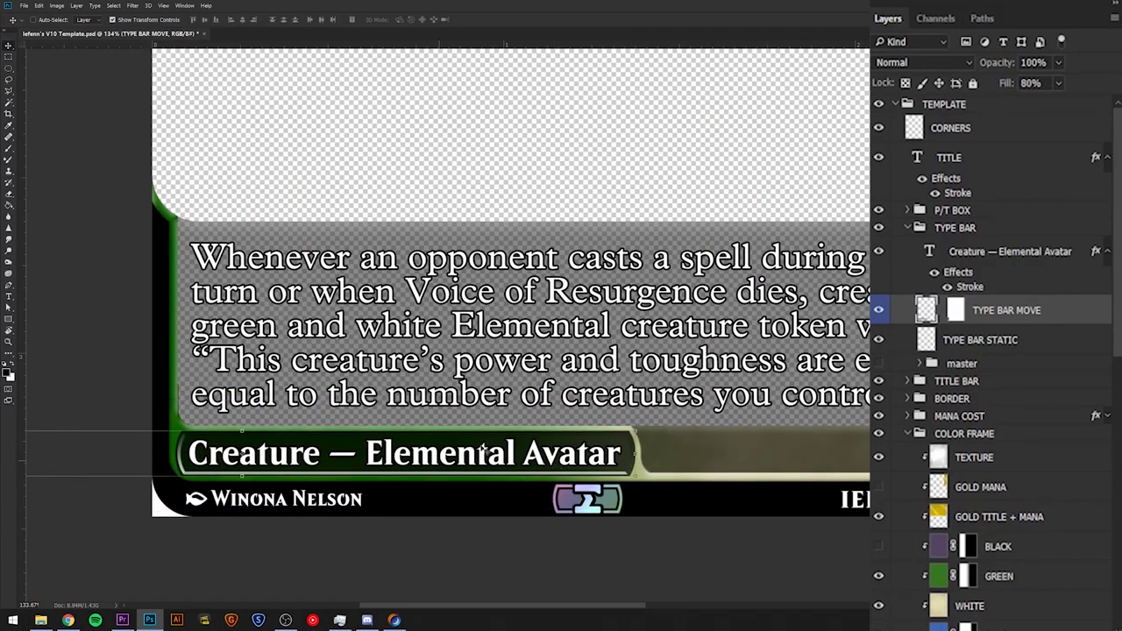
Step: Remove "Avatar" from the type line so it reads "Creature — Elemental"
double_click(929, 252)
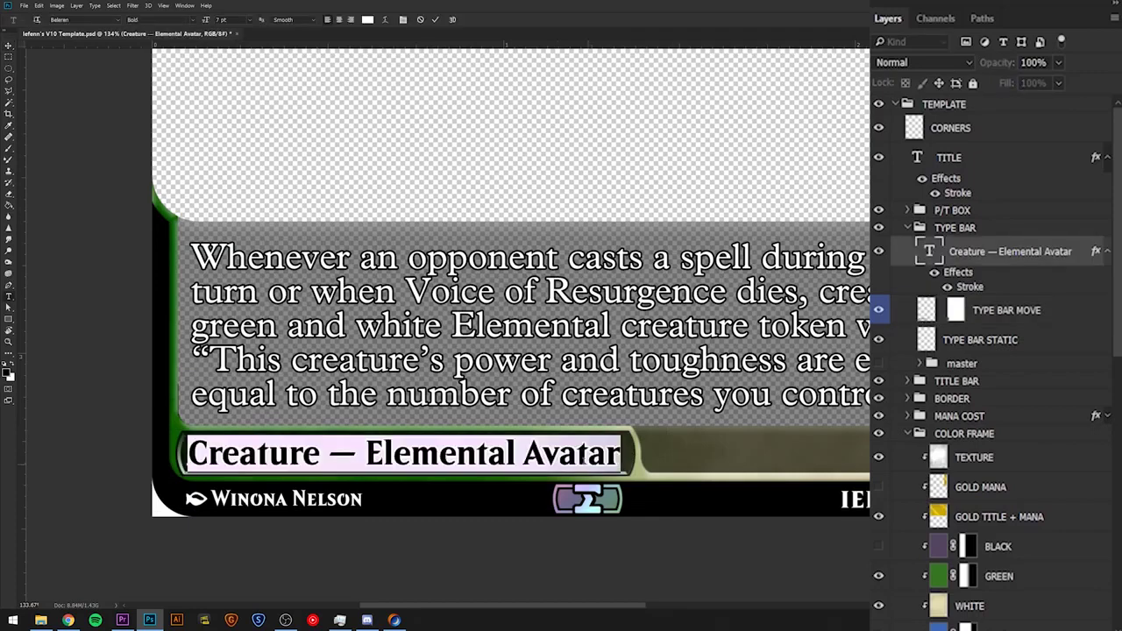
key("Right")
key("ctrl+shift+Left")
key("BackSpace")
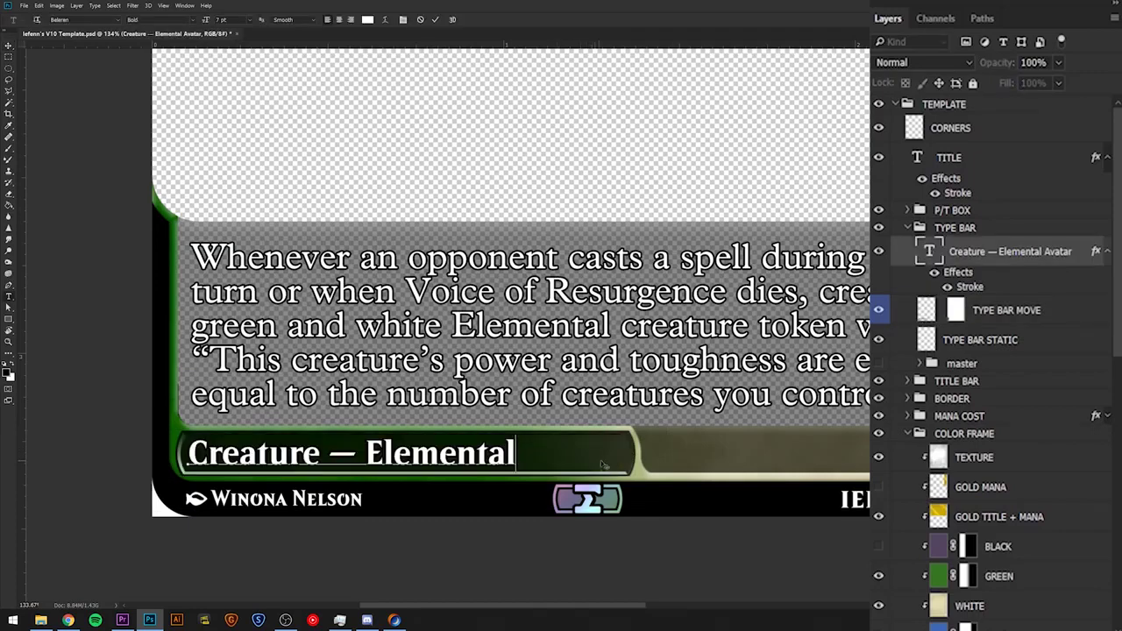
Step: Move the TYPE BAR MOVE and TYPE layers together back left to fit "Creature — Elemental", and collapse the open groups
left_click(1048, 307)
scroll(1030, 427, "down", 5)
scroll(1030, 428, "down", 5)
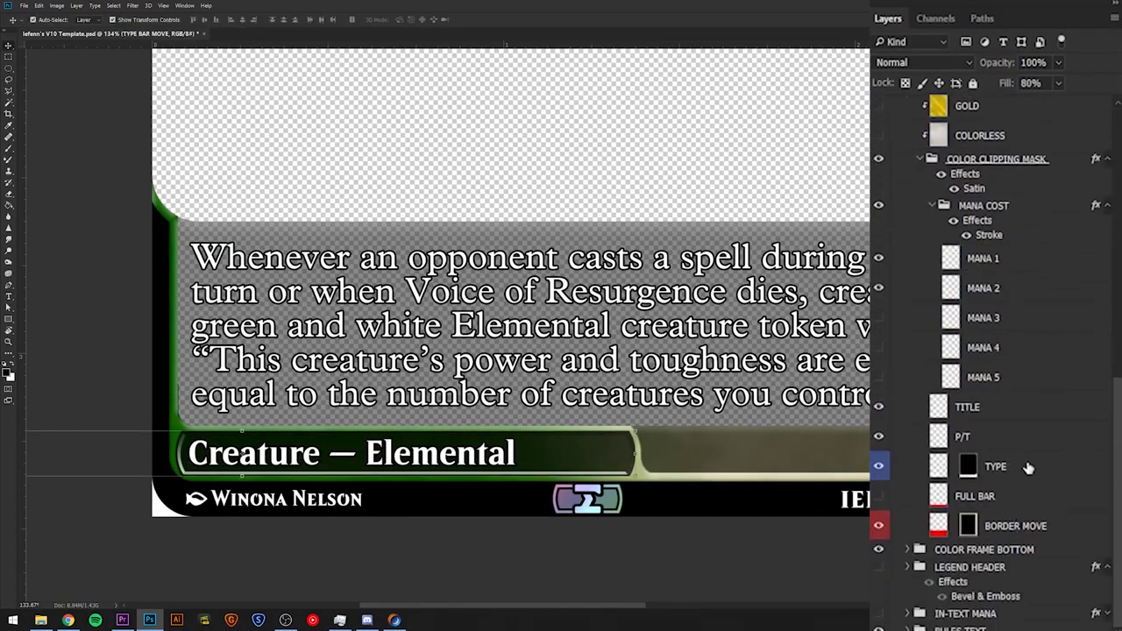
left_click(1028, 467)
left_click_drag(558, 442, 480, 410)
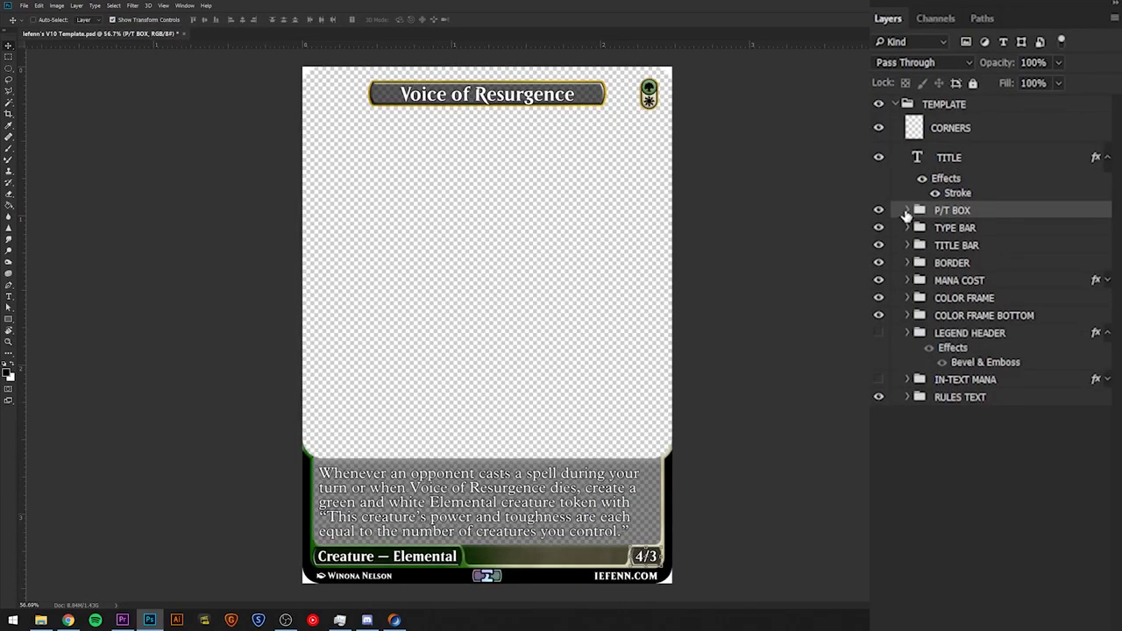
Step: Change the power/toughness text in the P/T BOX group to 2/2, collapse the group and select the TITLE layer
left_click(908, 211)
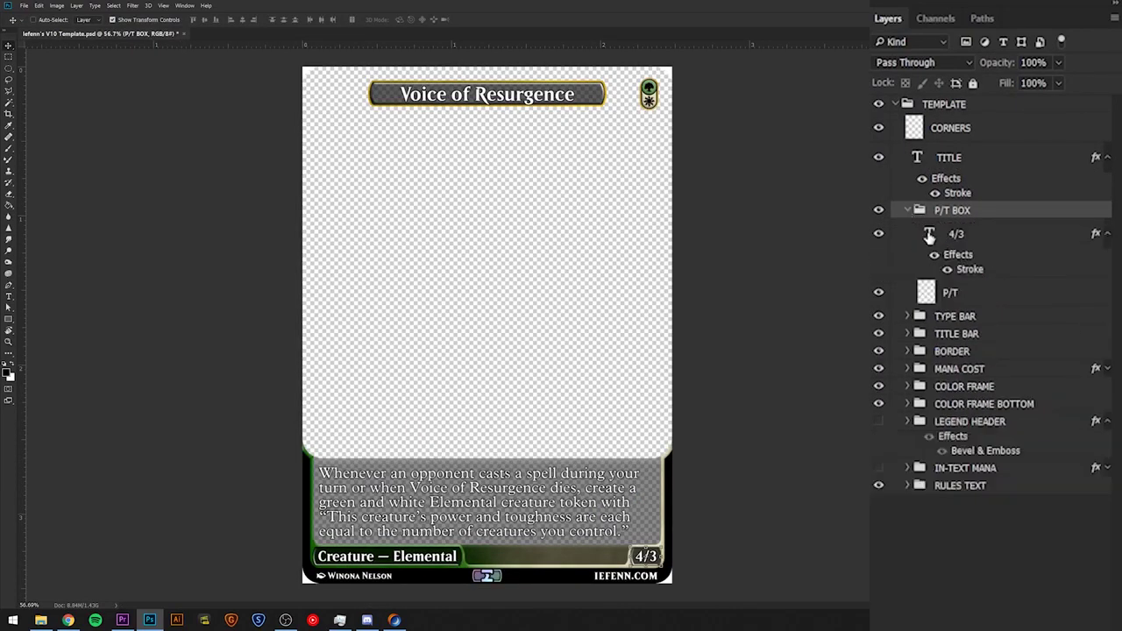
left_click(928, 235)
double_click(929, 235)
type("2/2")
left_click(912, 214)
left_click(908, 211)
left_click(944, 158)
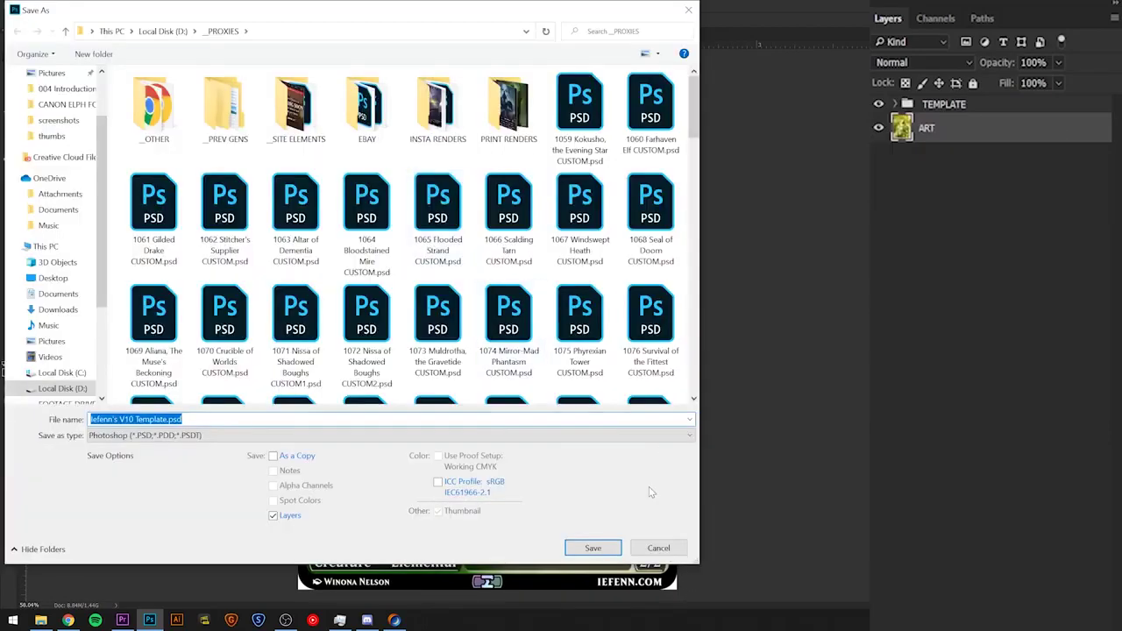
Step: Save the card as a Photoshop file named "1167 Voice of Resurgence" in the __PROXIES folder
scroll(576, 331, "down", 10)
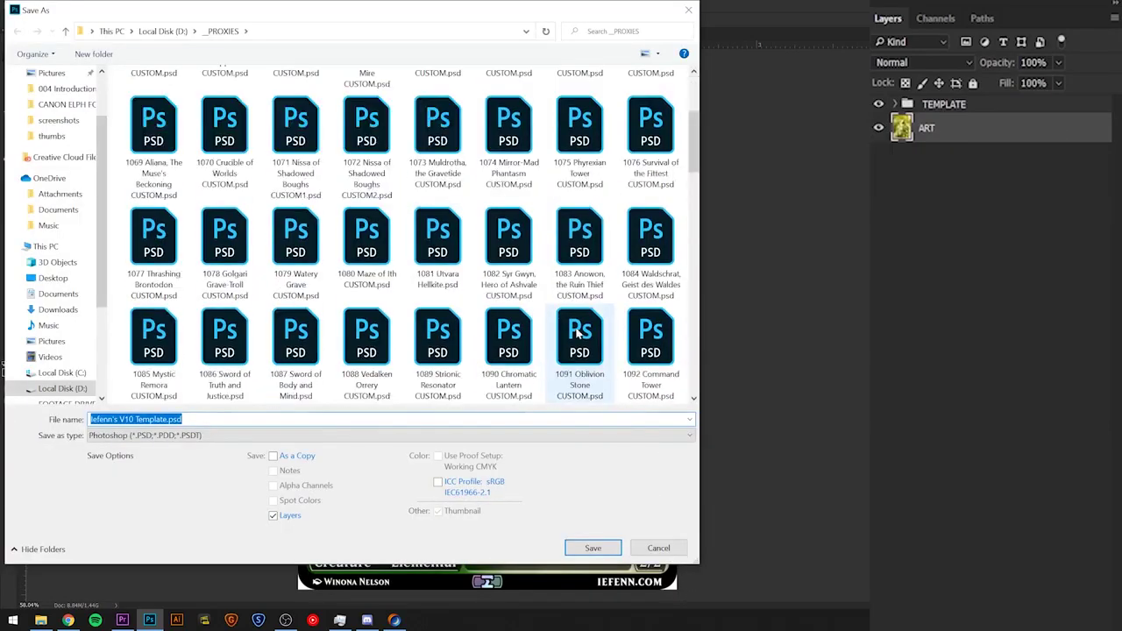
scroll(577, 332, "down", 5)
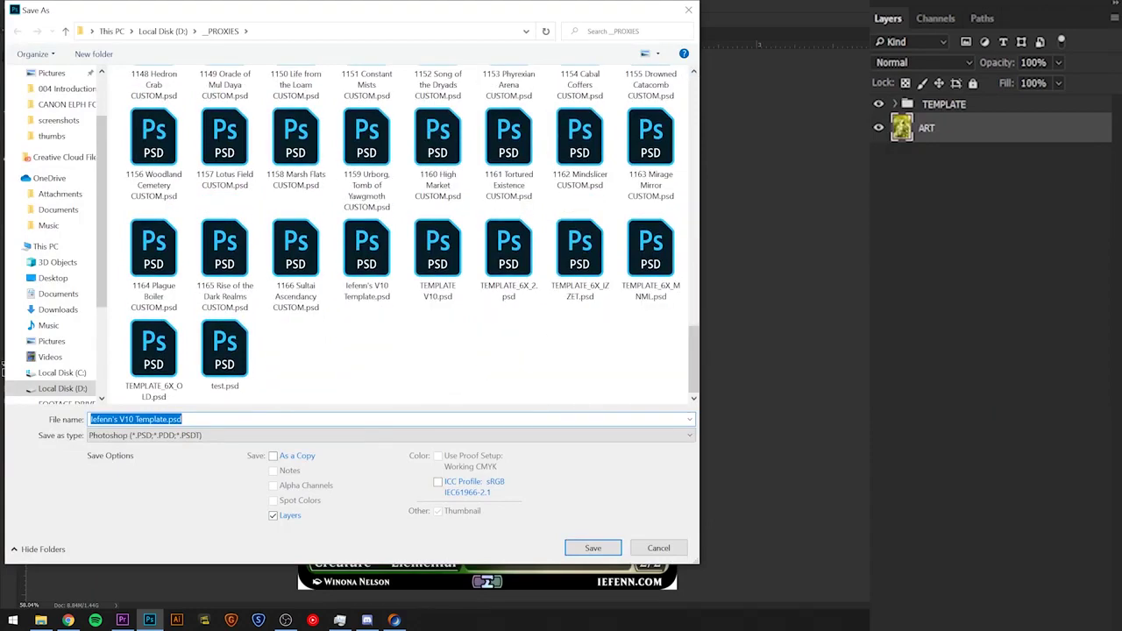
type("1167")
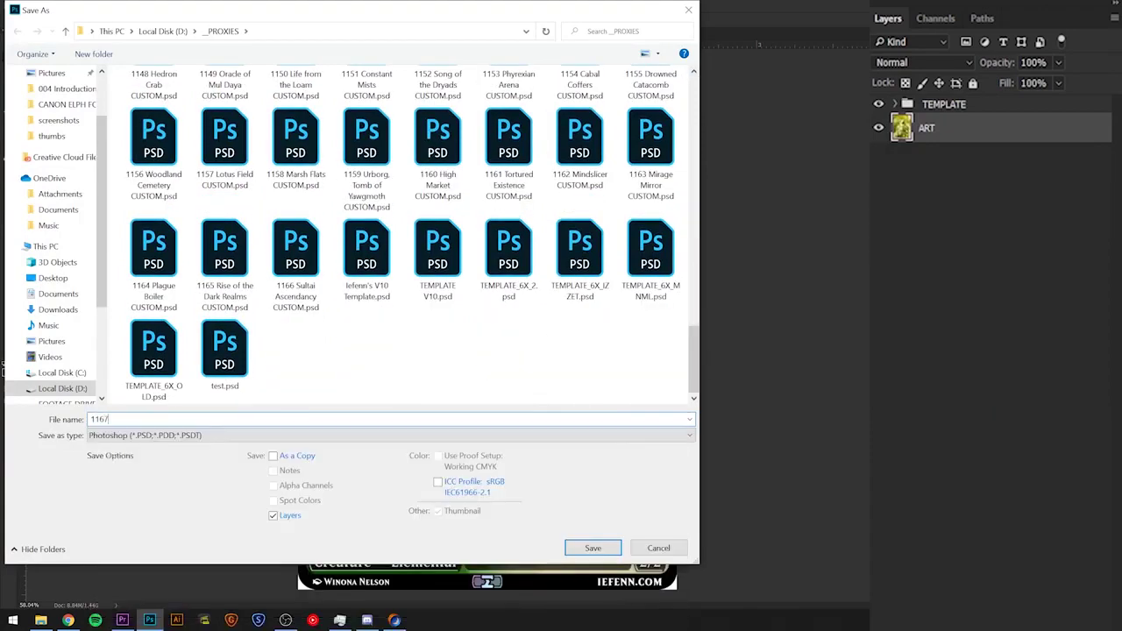
type(" Voice of Resurgence")
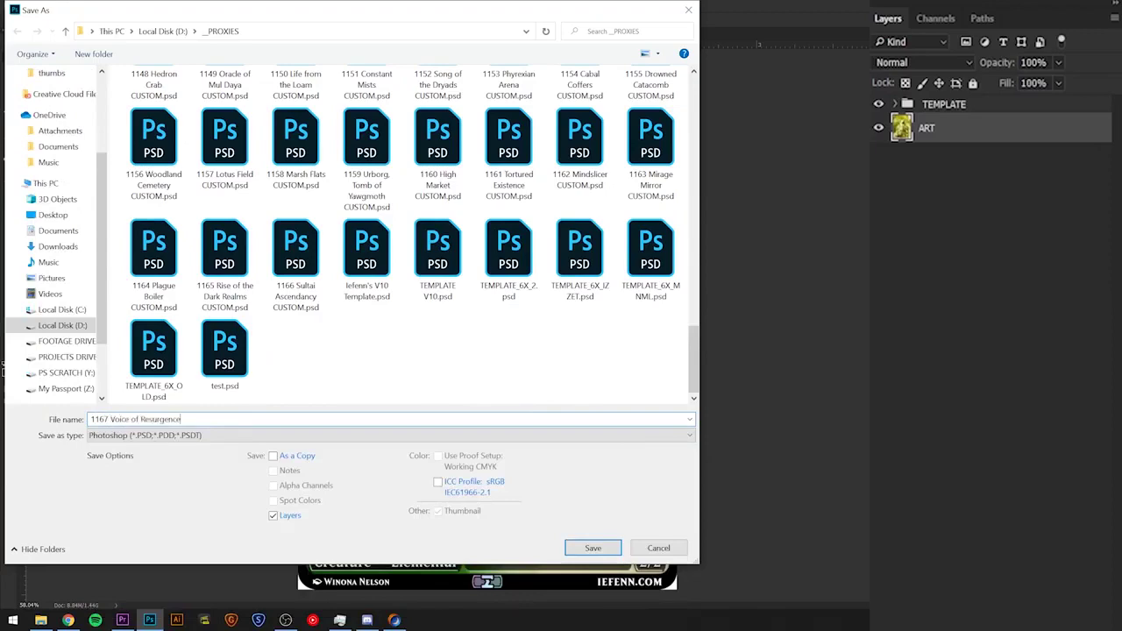
left_click(593, 549)
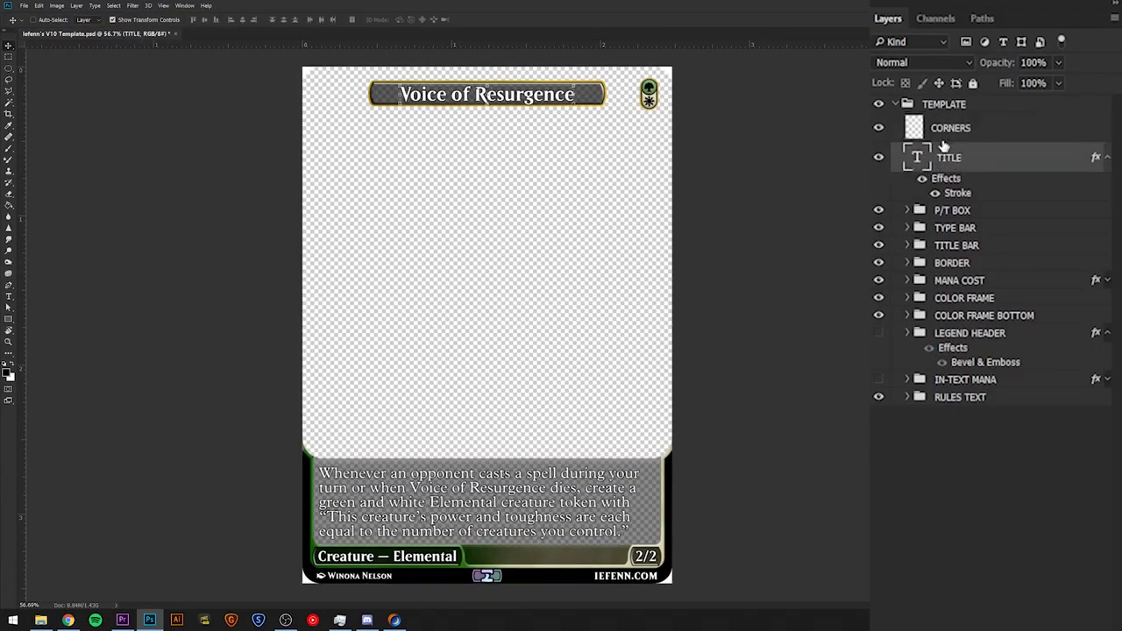
Step: Switch to Chrome and search Google Images for "Voice of Resurgence art"
key("alt+Tab")
left_click(793, 311)
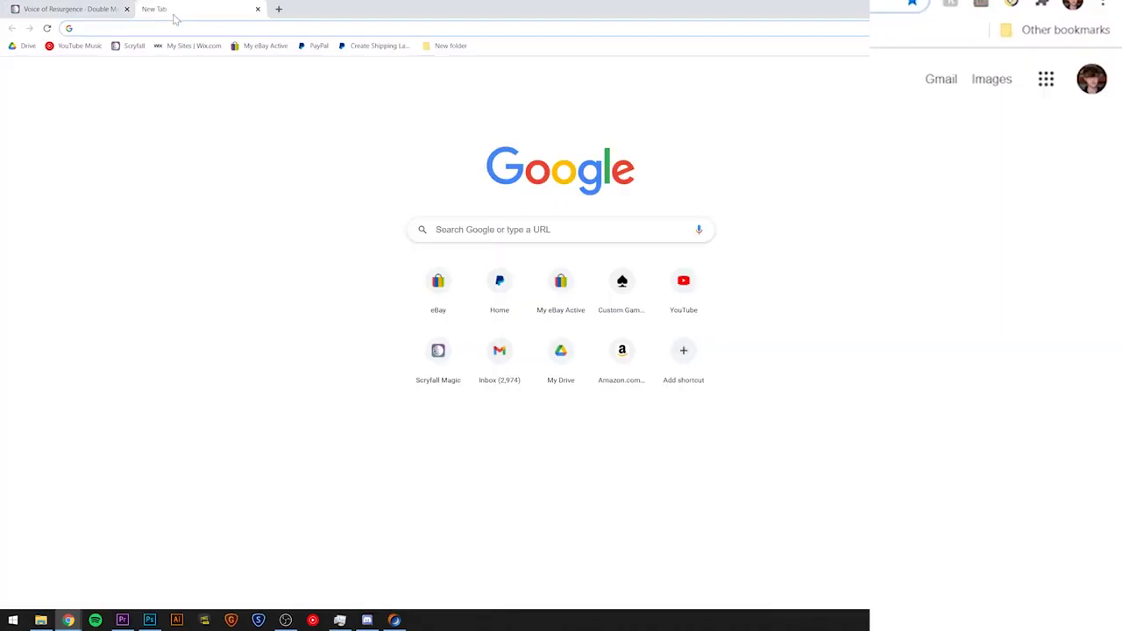
left_click(148, 8)
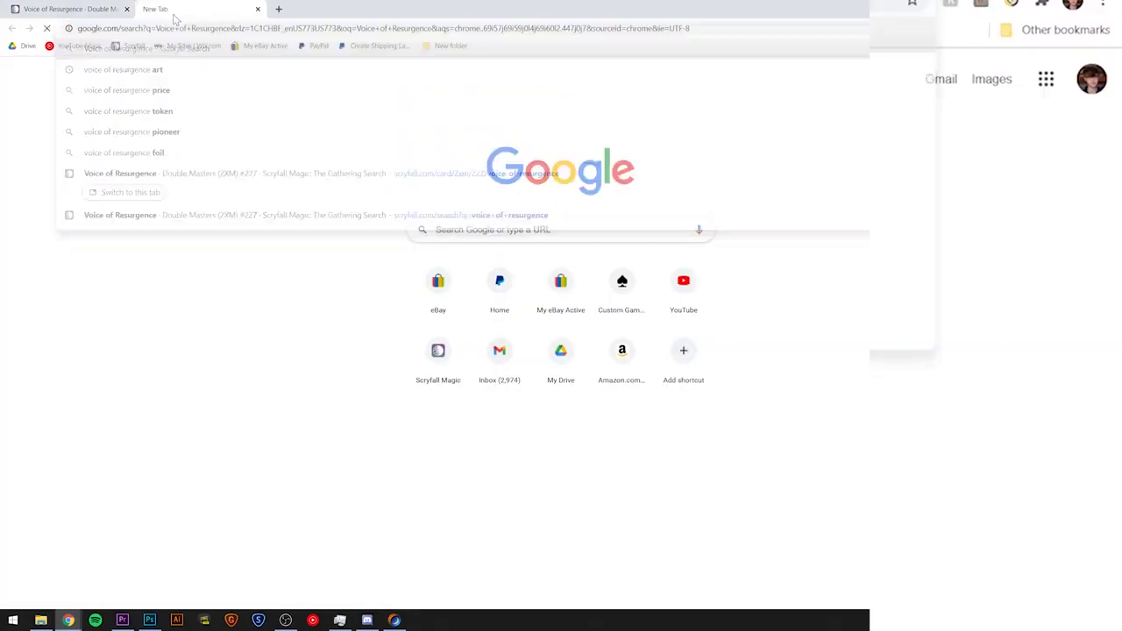
type("Voice of Resurgence")
key("Return")
left_click(206, 109)
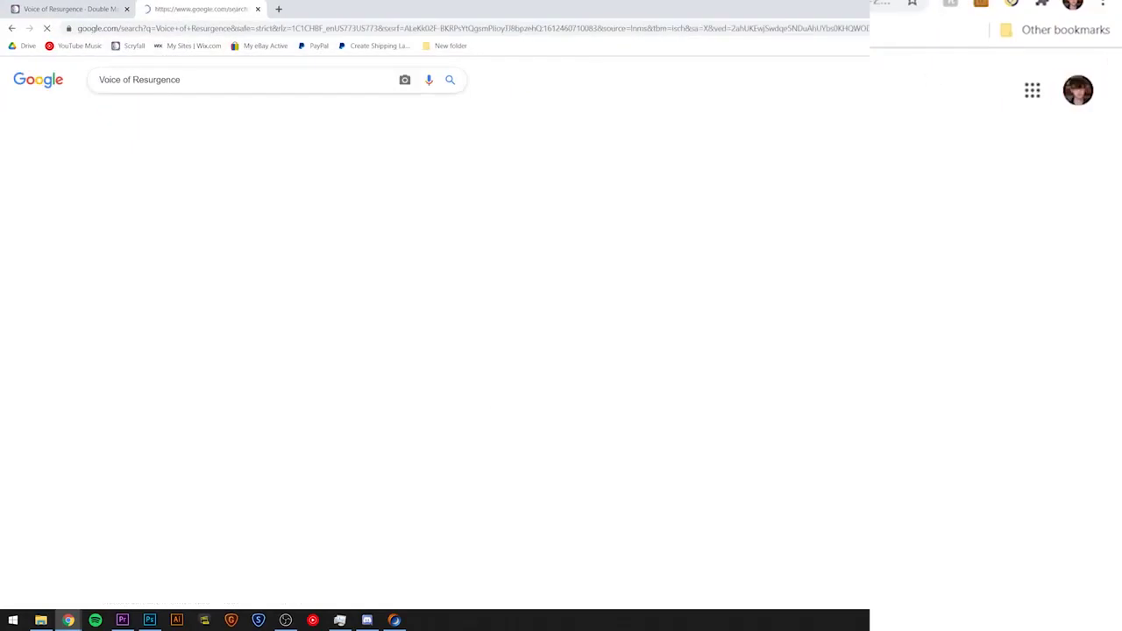
type("art")
key("Return")
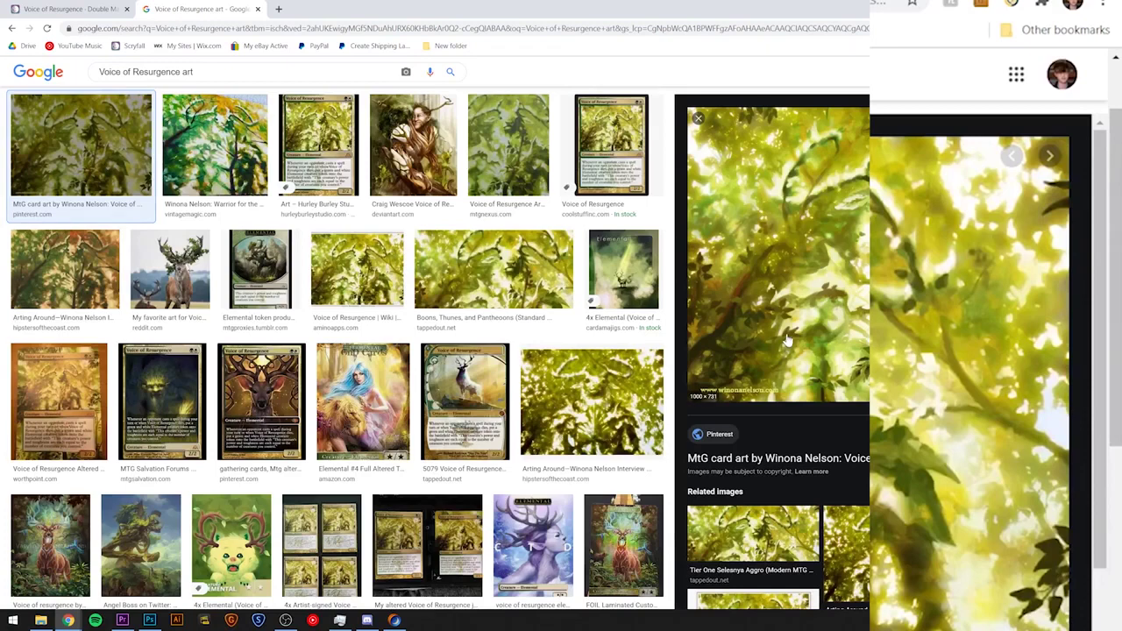
Step: Look over the Pinterest result's artwork preview and run a Google reverse image search on it
scroll(789, 342, "up", 2)
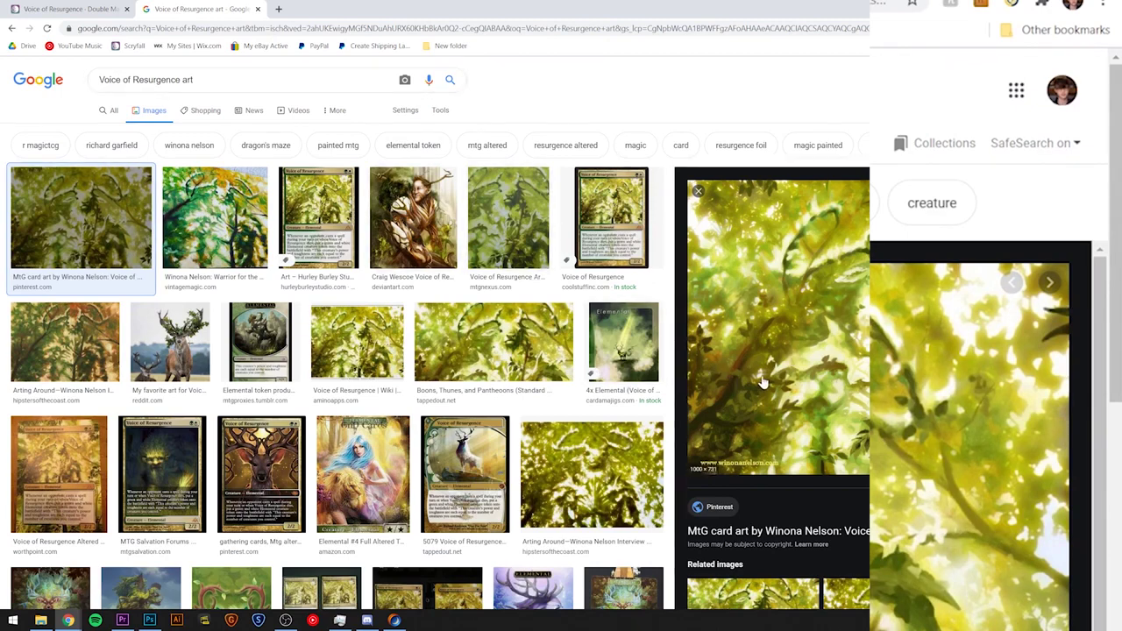
scroll(768, 379, "down", 2)
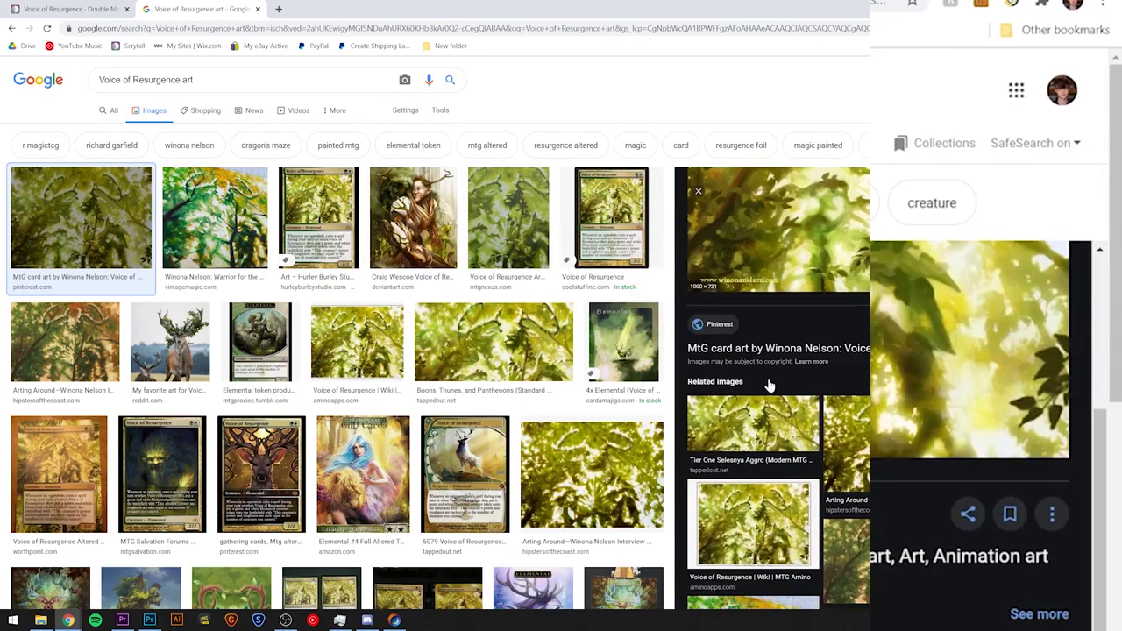
scroll(838, 465, "up", 2)
scroll(837, 456, "down", 2)
scroll(845, 434, "up", 2)
right_click(800, 364)
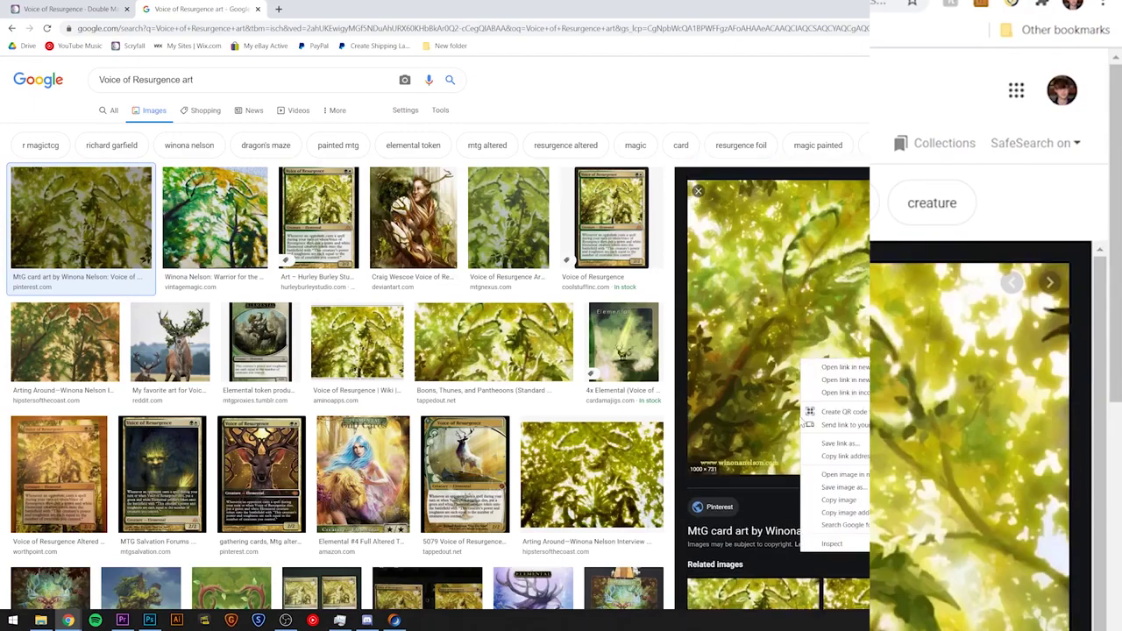
left_click(852, 526)
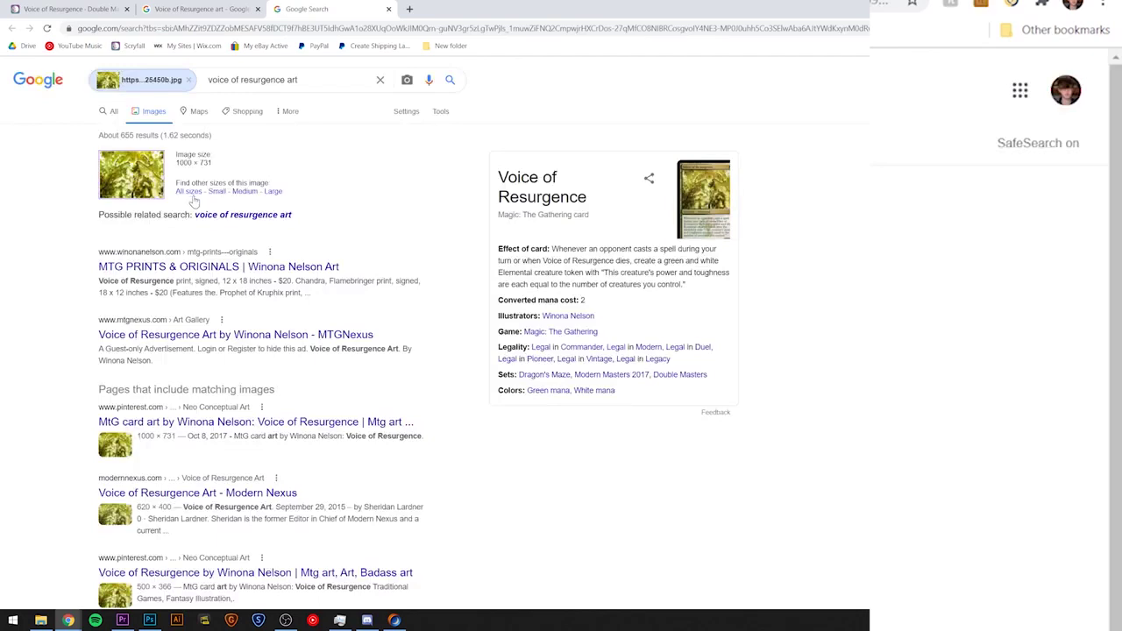
Step: List all sizes of the artwork, compare the 1124 × 821 Hipsters of the Coast version with the Pinterest one, and copy the larger image
left_click(188, 193)
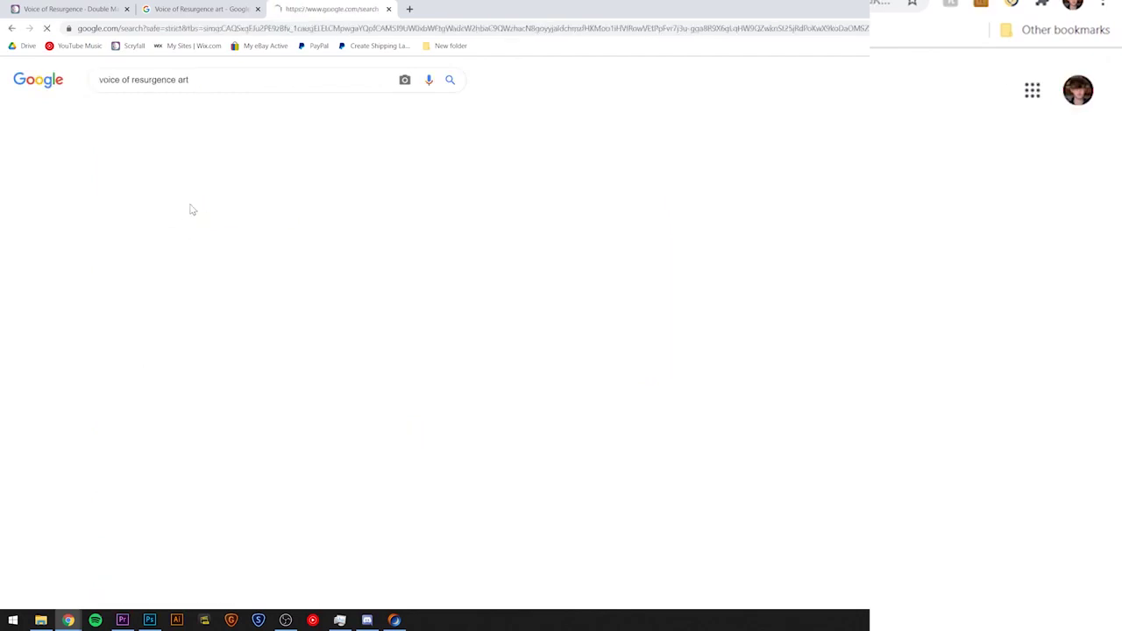
left_click(87, 250)
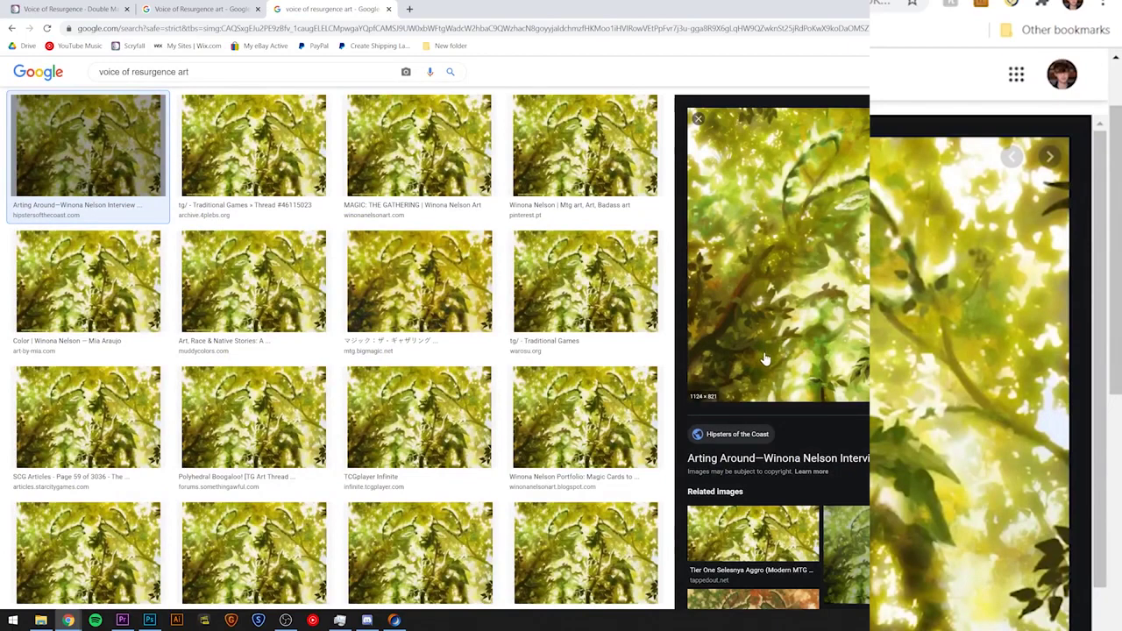
key("ctrl+shift+Tab")
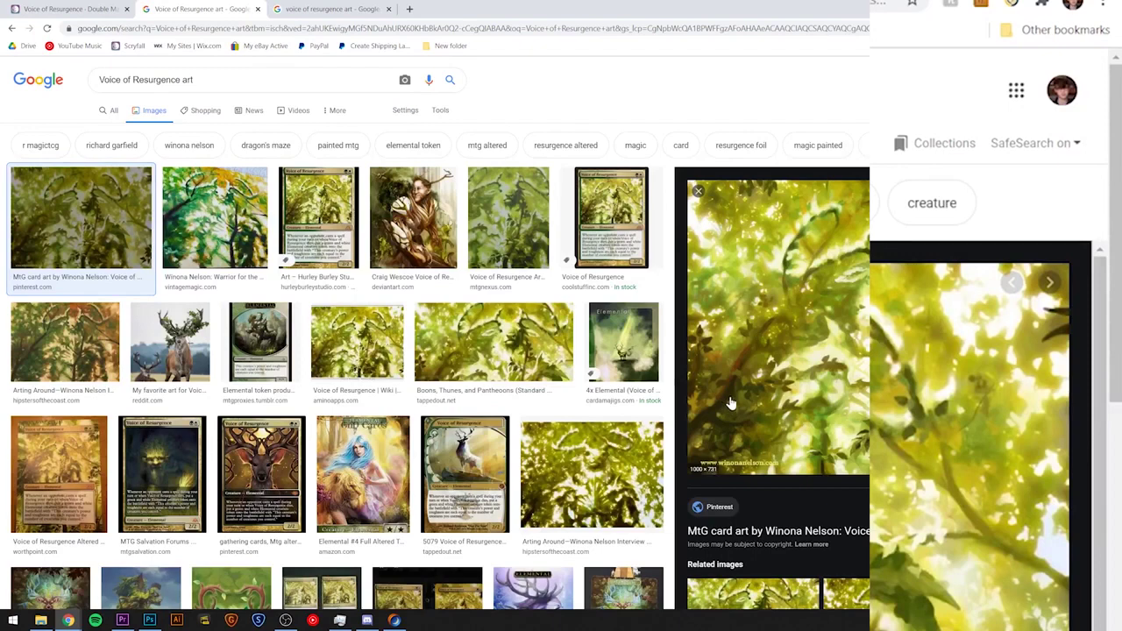
key("ctrl+Tab")
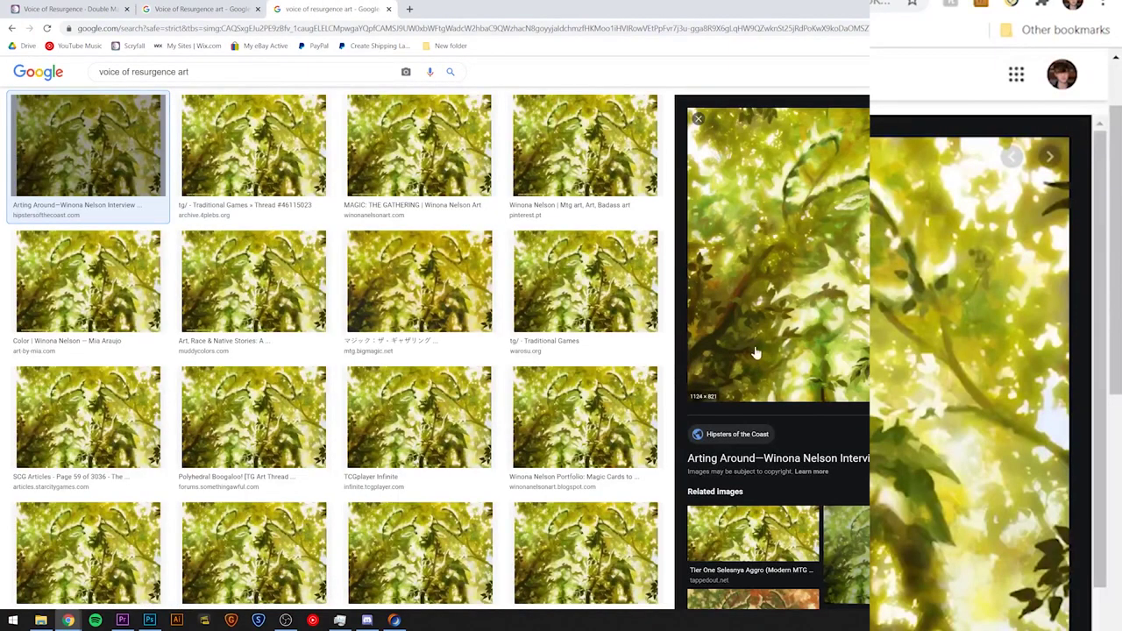
right_click(800, 337)
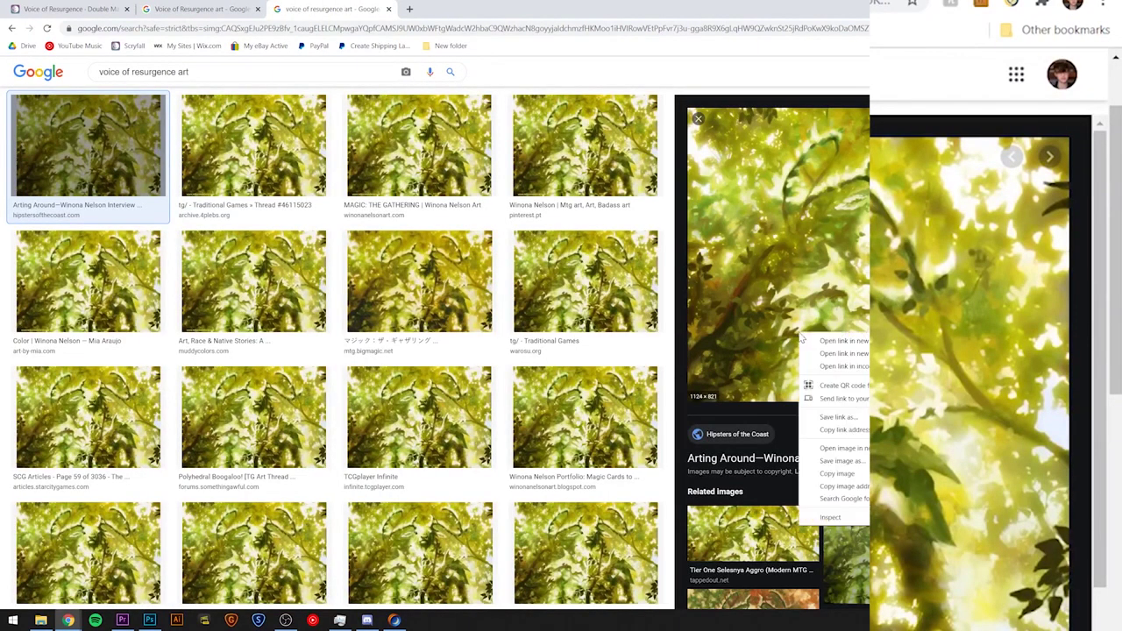
left_click(848, 479)
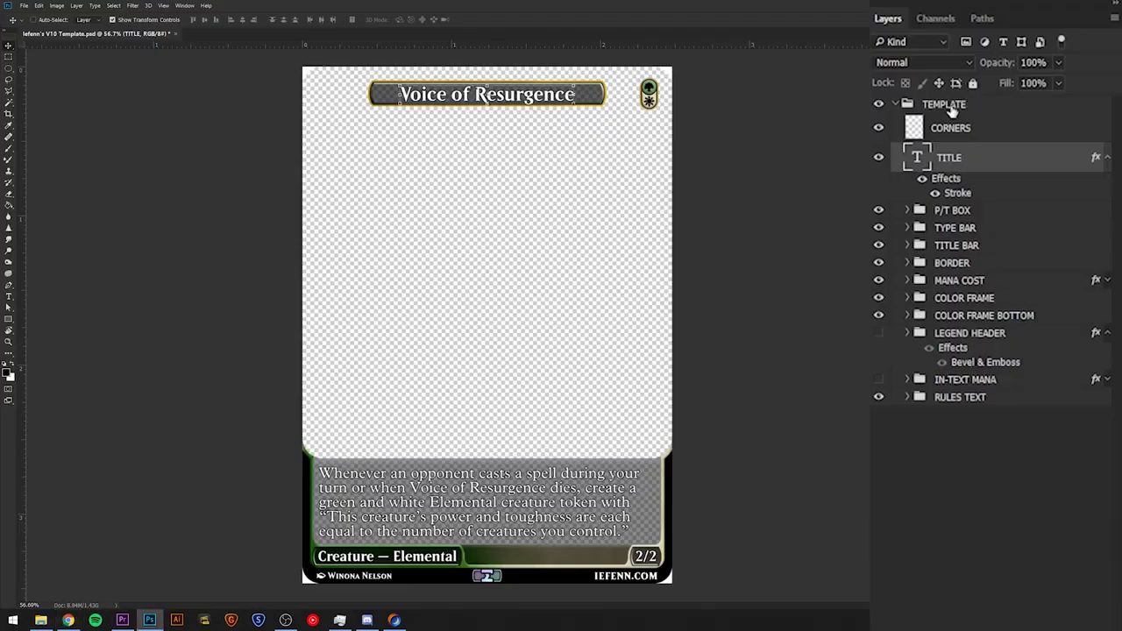
Step: Back in Photoshop, collapse the TEMPLATE group, paste the copied artwork and place its layer below TEMPLATE
left_click(949, 105)
left_click(894, 105)
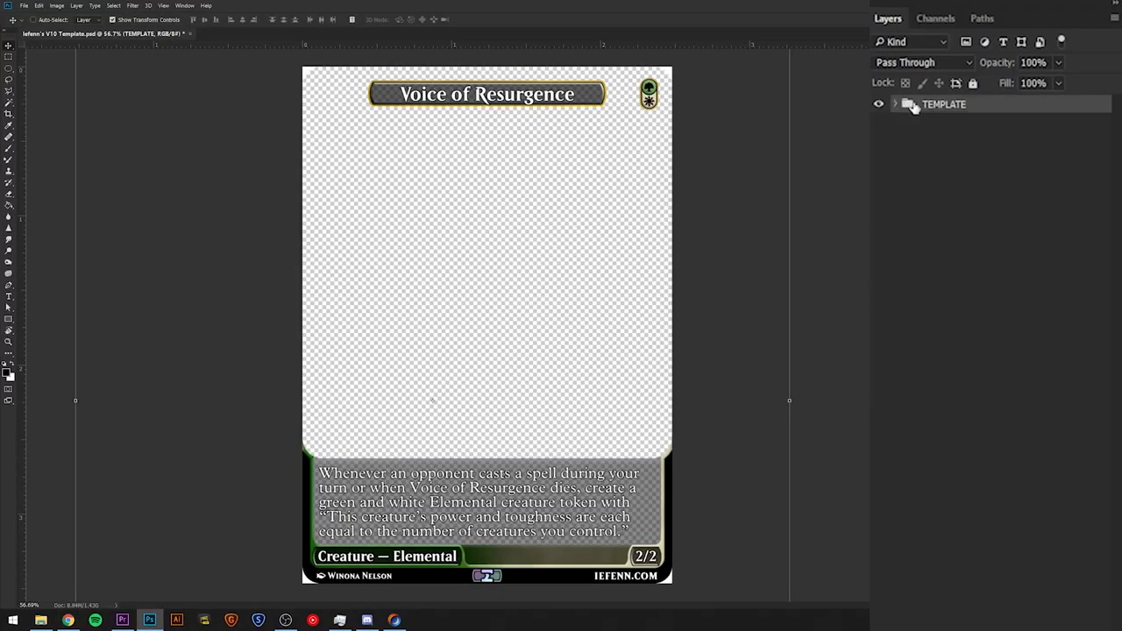
key("ctrl+v")
left_click_drag(952, 107, 942, 201)
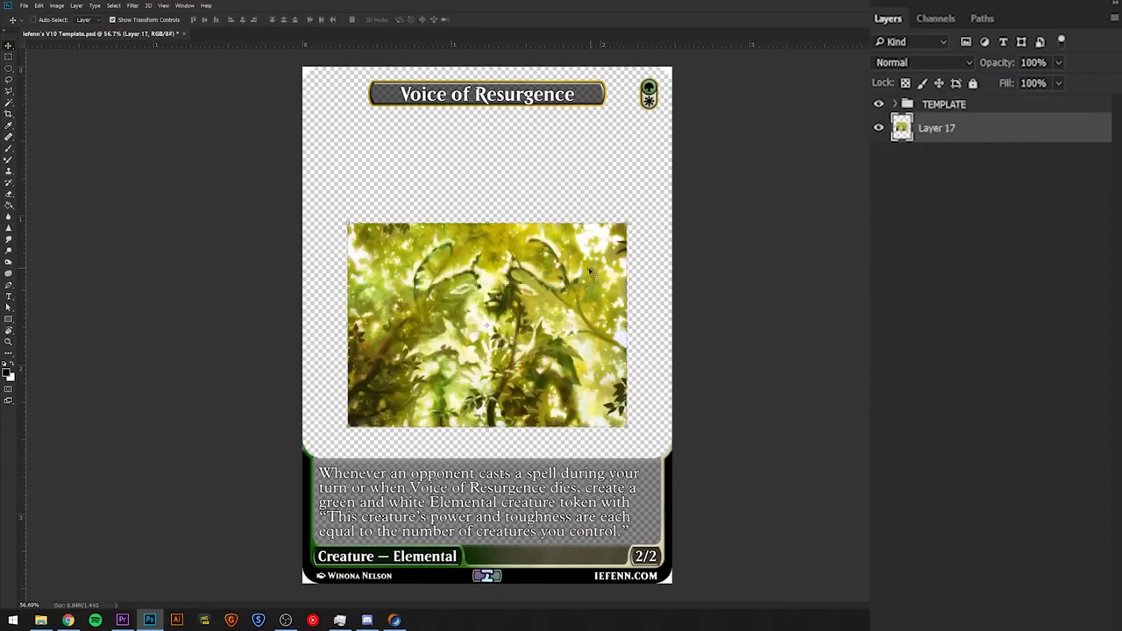
Step: Scale the pasted artwork up to about 183% and position it across the card's width, meeting the rules text box
key("ctrl+t")
left_click_drag(627, 225, 771, 167)
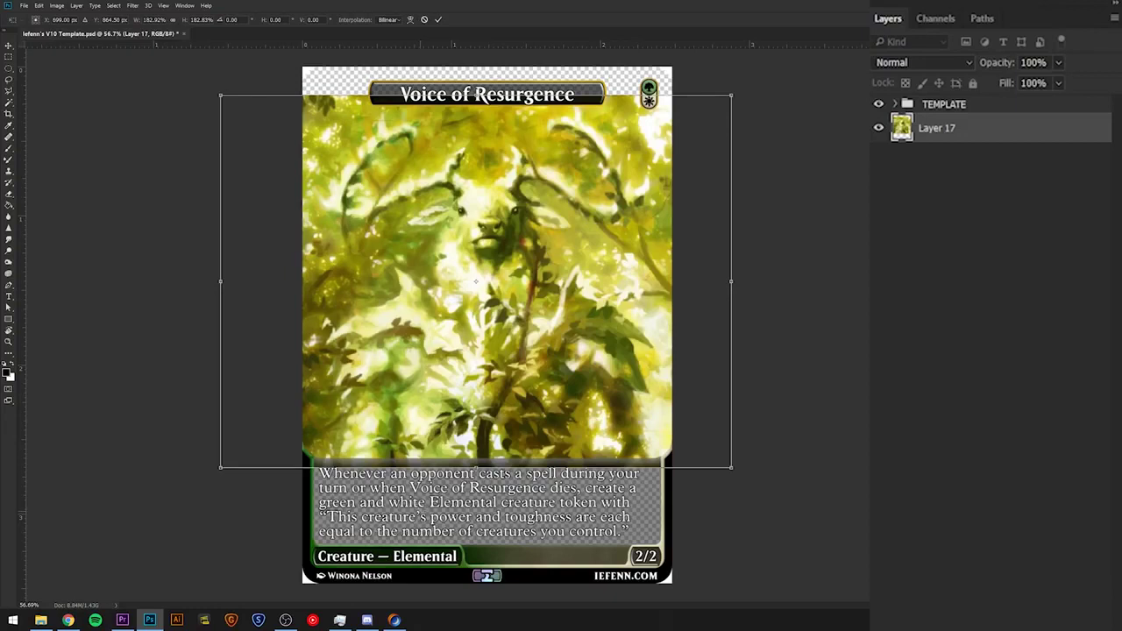
key("Return")
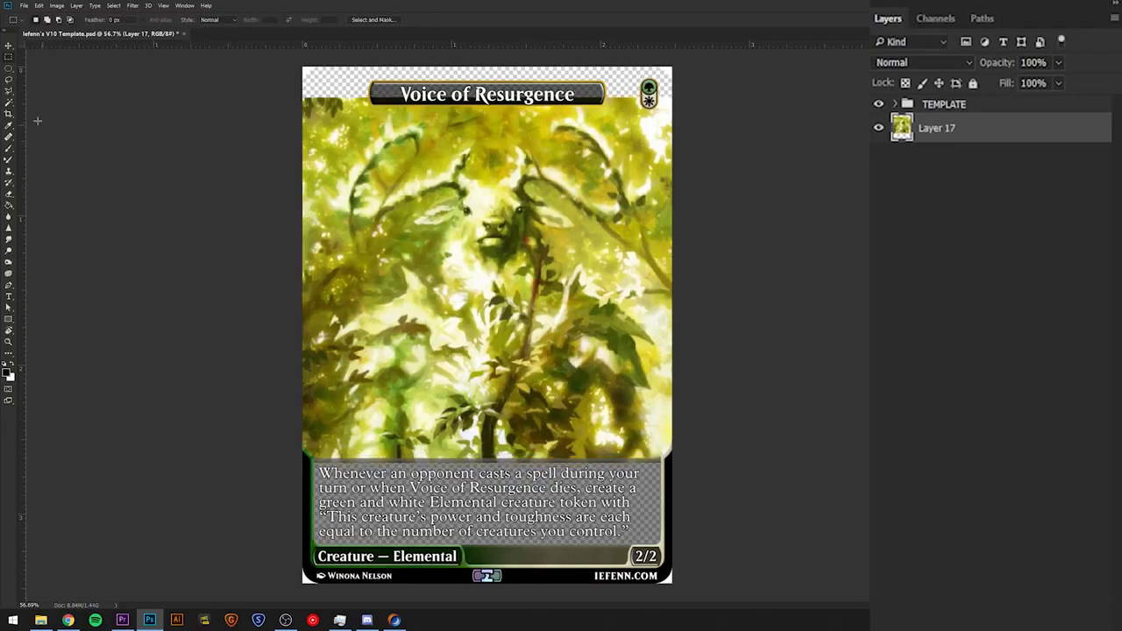
Step: Select the empty strip above the artwork with the Magic Wand, fill it with Content-Aware and clear the selection
left_click(10, 104)
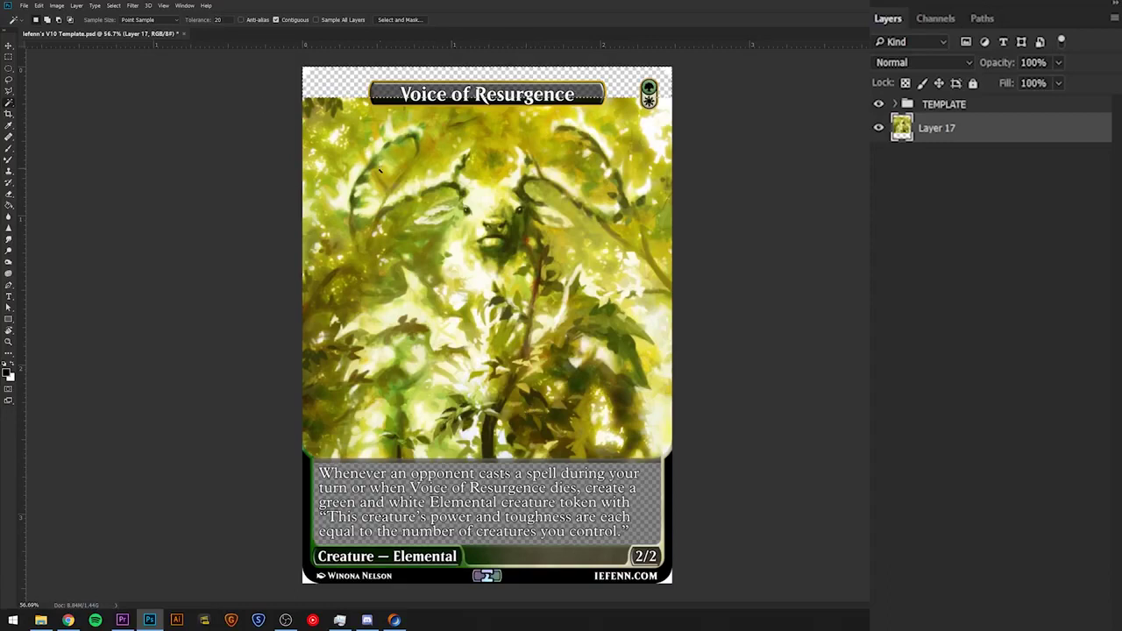
left_click(39, 6)
left_click(59, 207)
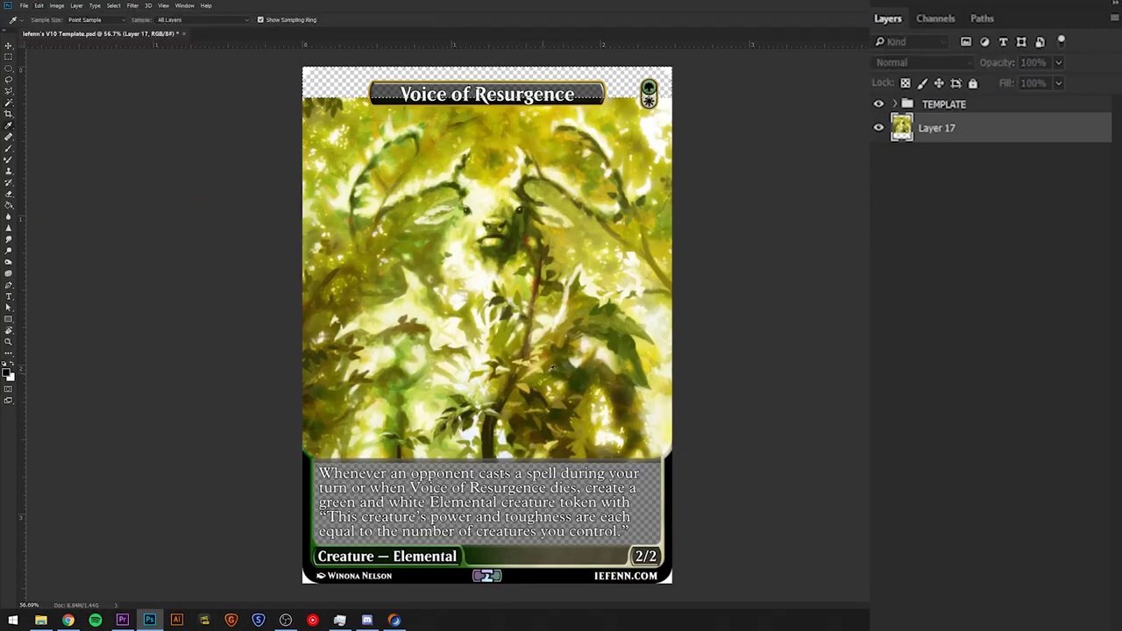
left_click(240, 227)
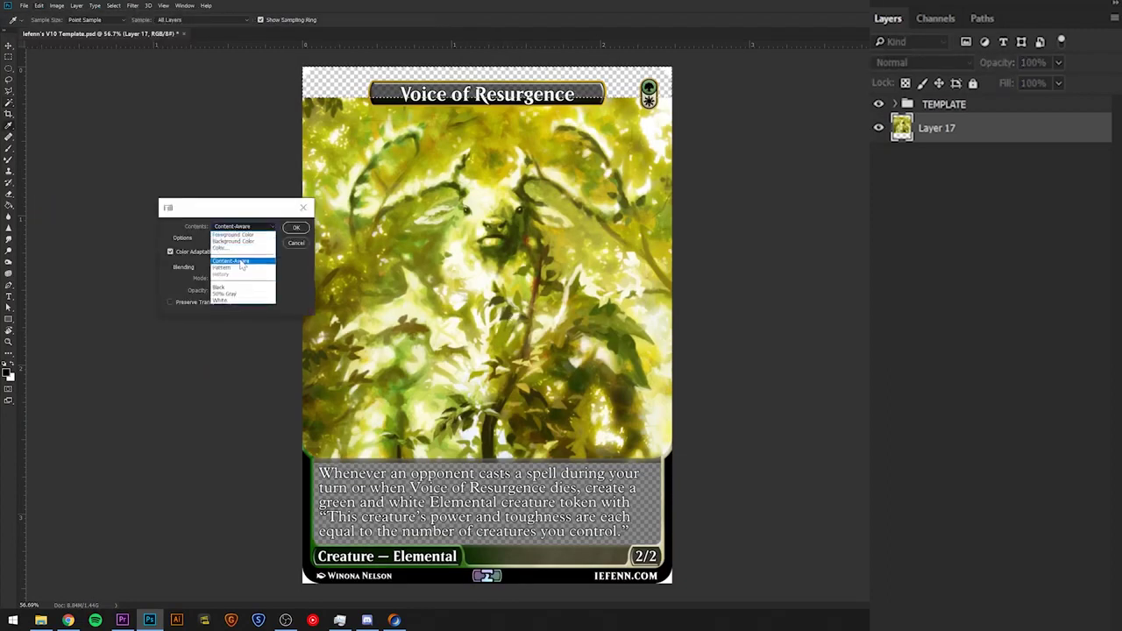
left_click(232, 262)
left_click(296, 230)
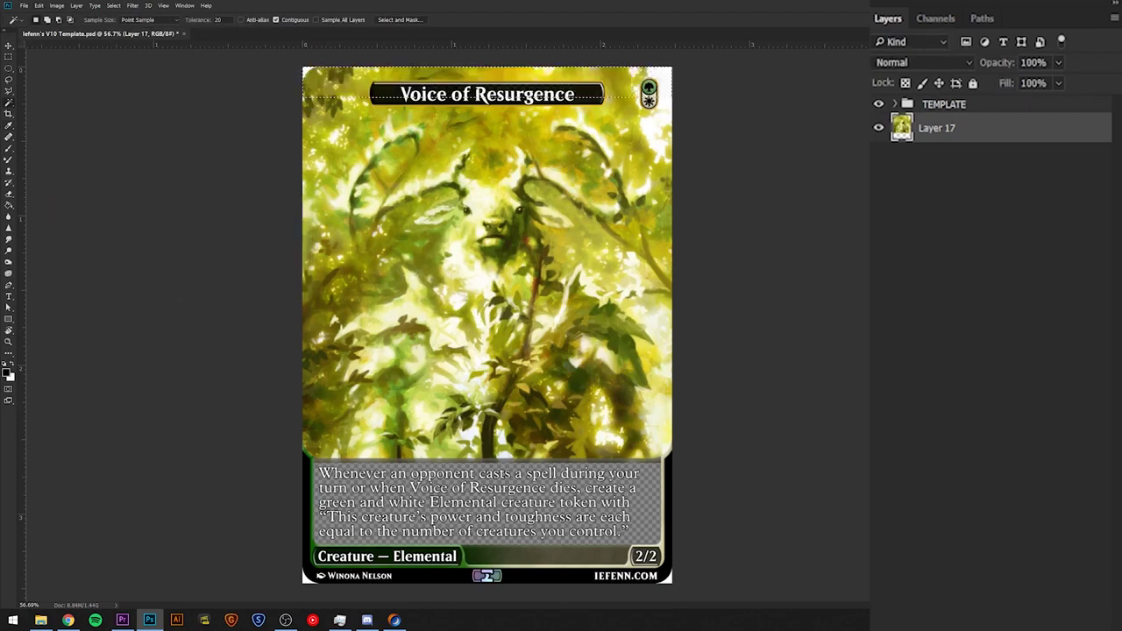
left_click(7, 56)
Step: Hide the TEMPLATE group and use the Clone Stamp to cover the repeated dark leaves in the artwork's upper-left corner
scroll(487, 334, "up", 5)
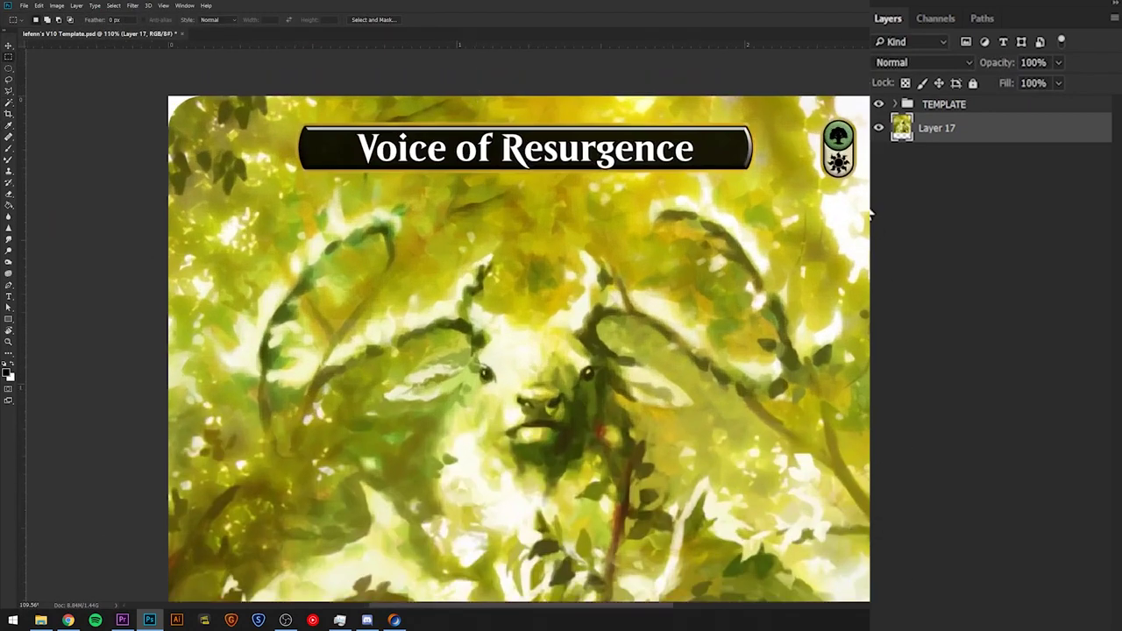
left_click(879, 104)
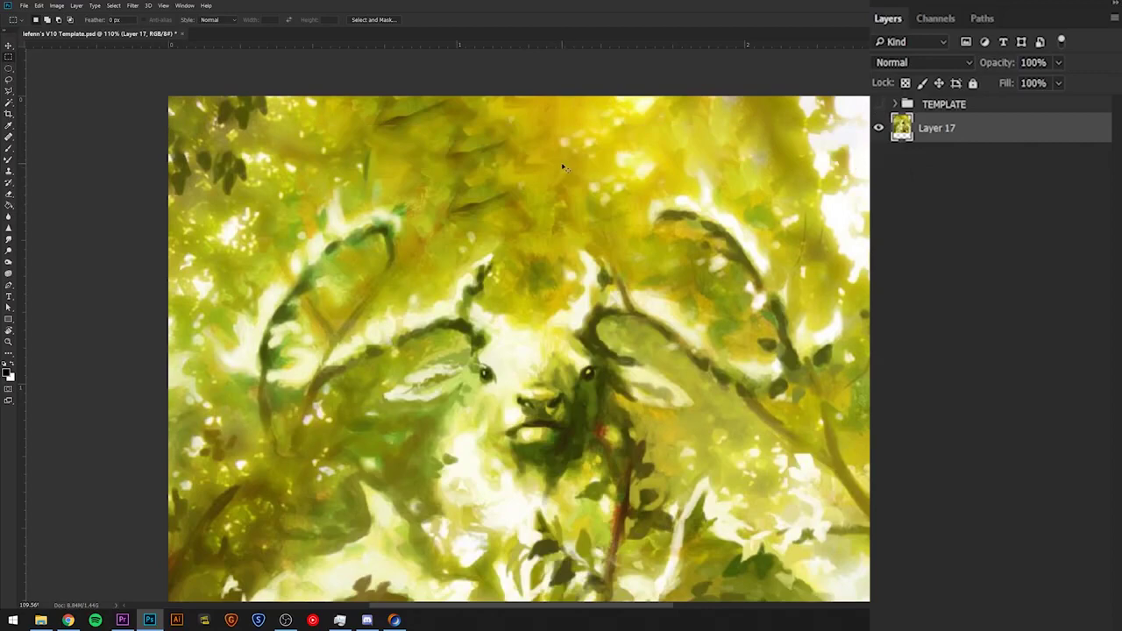
scroll(564, 167, "right", 2)
left_click(9, 171)
left_click_drag(193, 150, 136, 156)
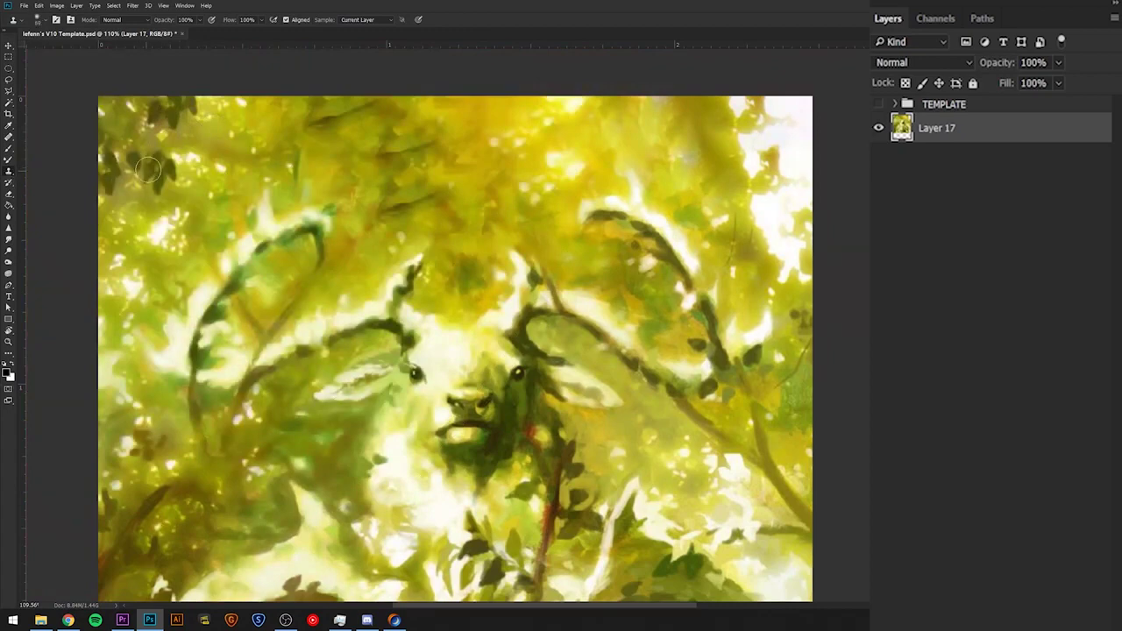
left_click_drag(179, 112, 200, 118)
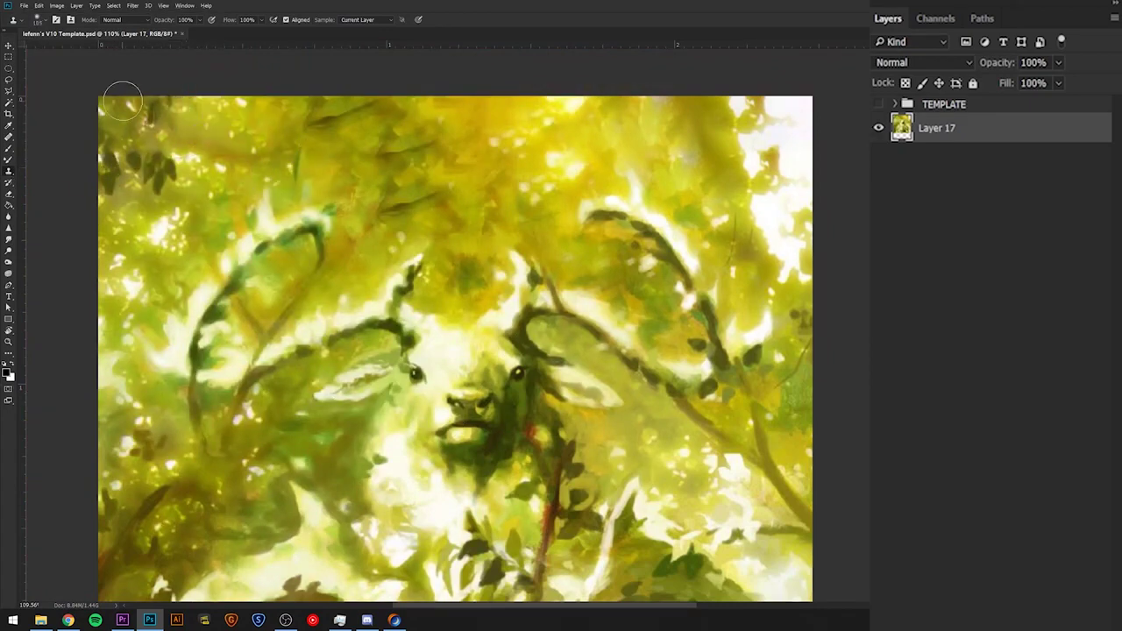
mouse_move(128, 99)
left_mouse_down()
mouse_move(217, 212)
mouse_move(188, 149)
mouse_move(204, 162)
left_mouse_up()
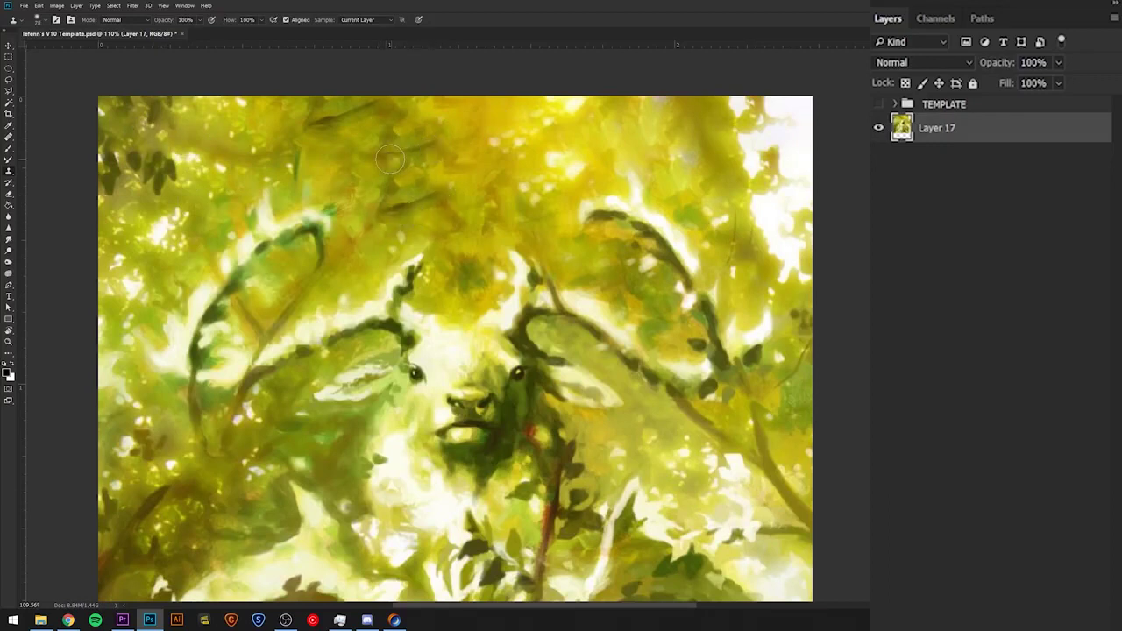
Step: Clone out the repeated dark branch marks above the creature's antlers, and show the TEMPLATE group again
right_click(438, 110, "alt")
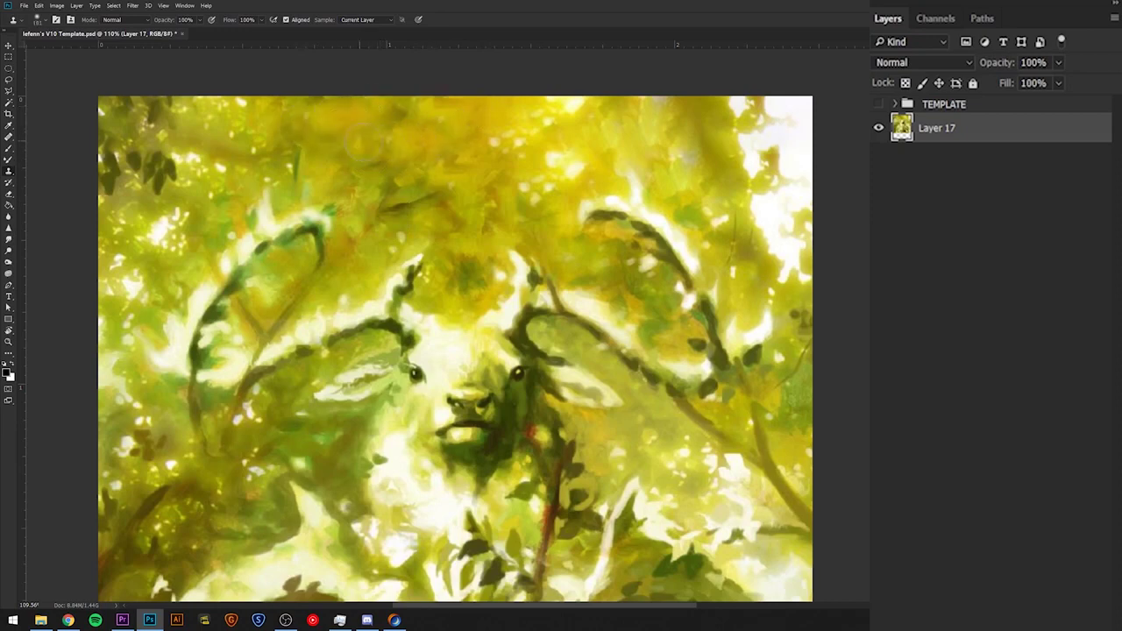
right_click(337, 140, "alt")
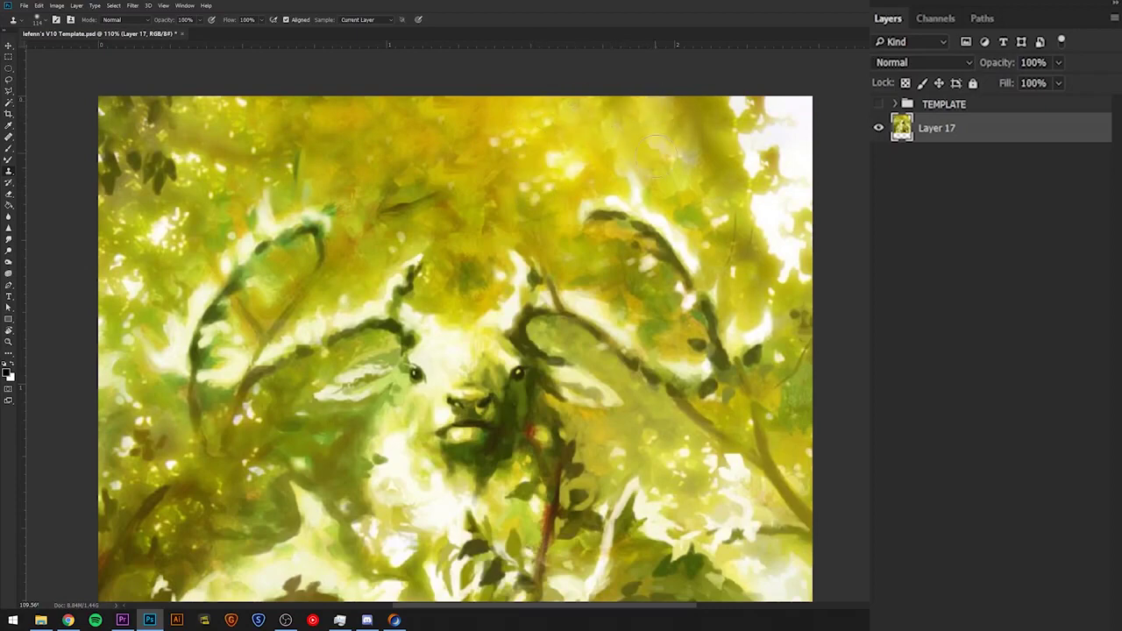
left_click(776, 153)
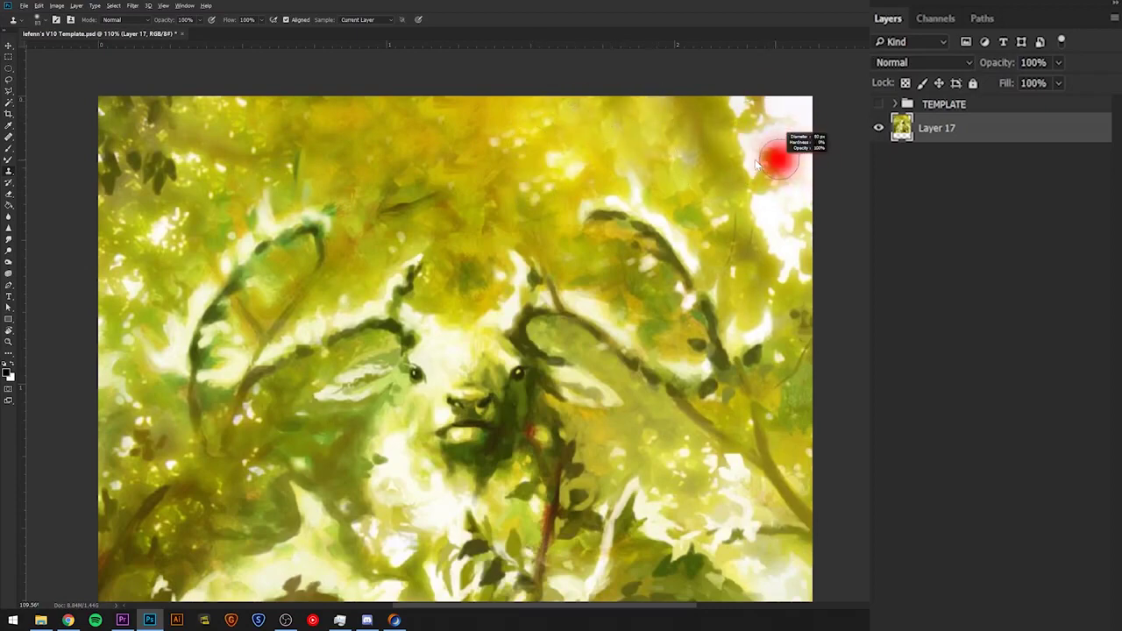
scroll(739, 95, "down", 5)
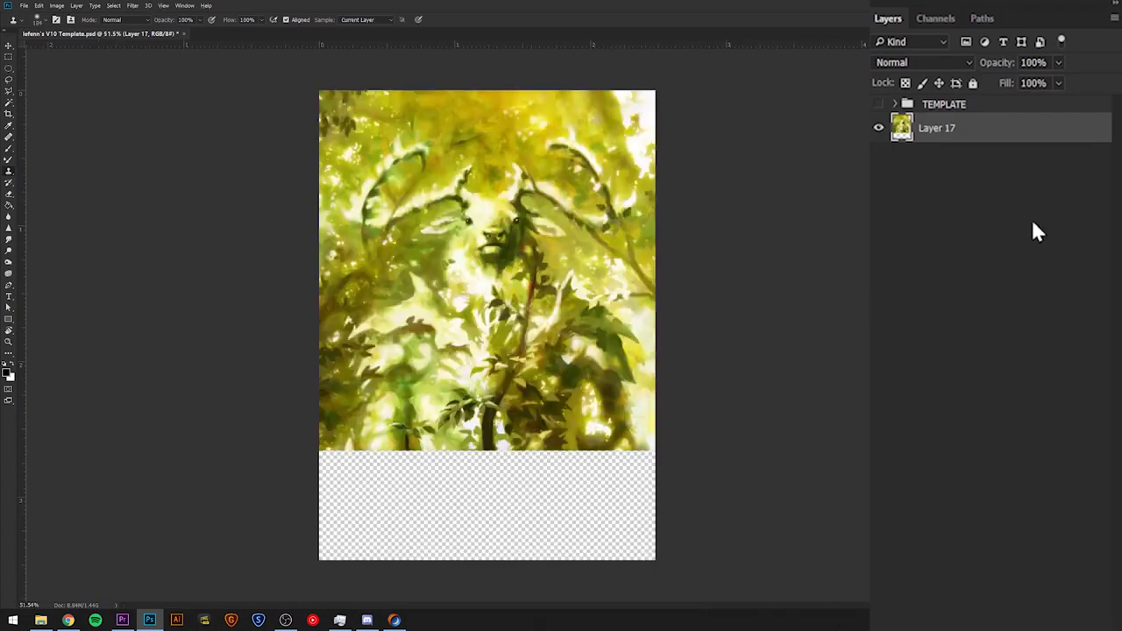
left_click(879, 103)
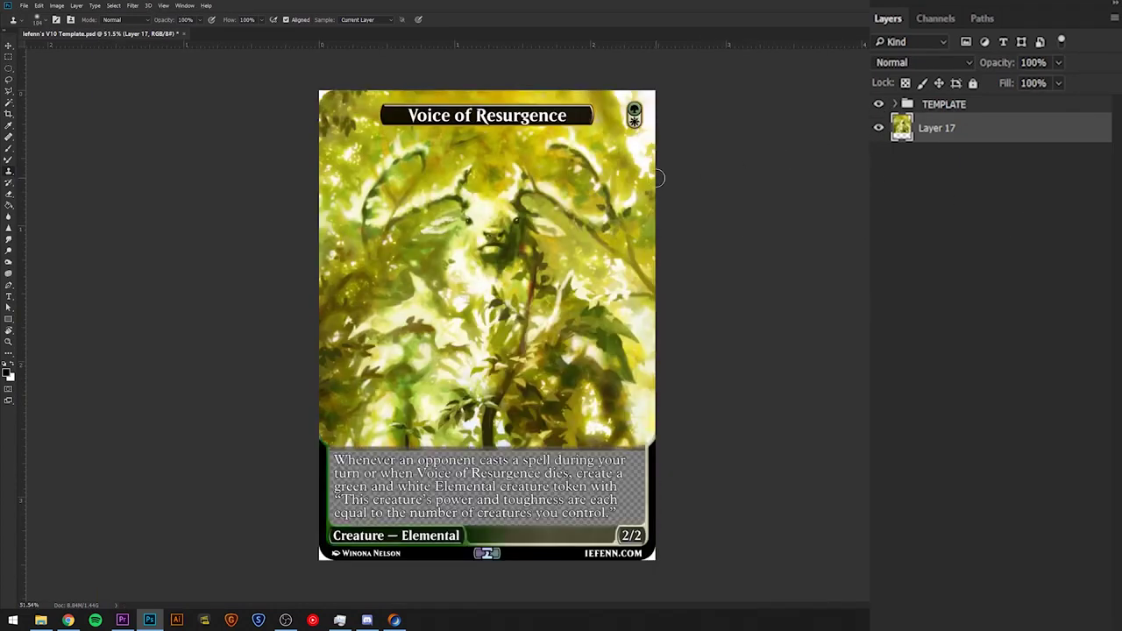
Step: Select the empty area below the artwork with the Magic Wand, fill it with Content-Aware and clear the selection
key("w")
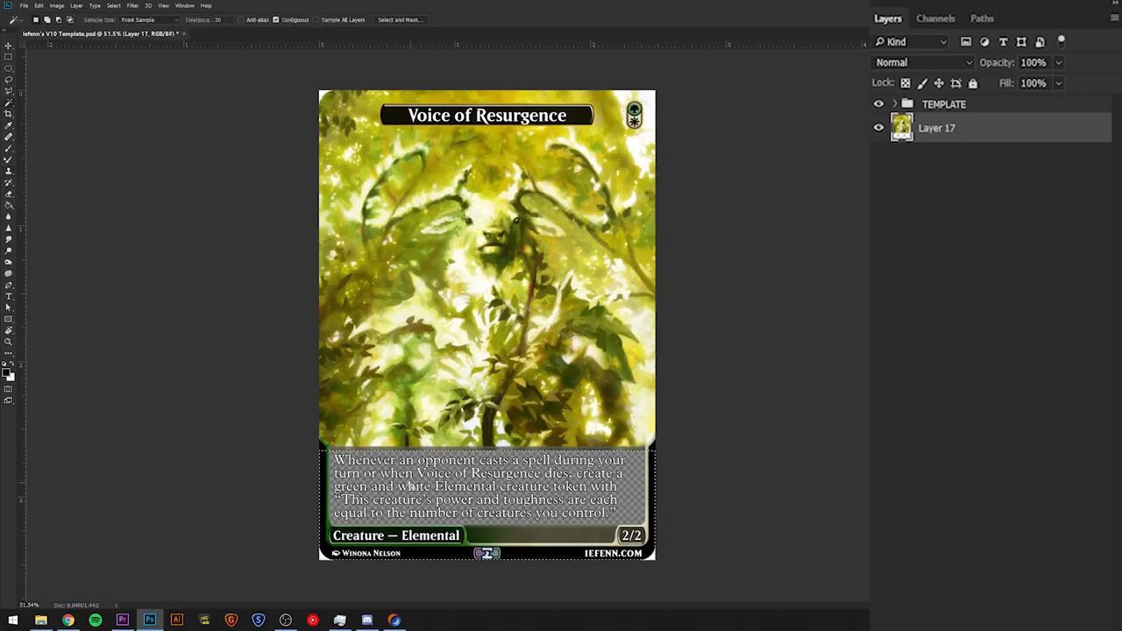
key("shift+F5")
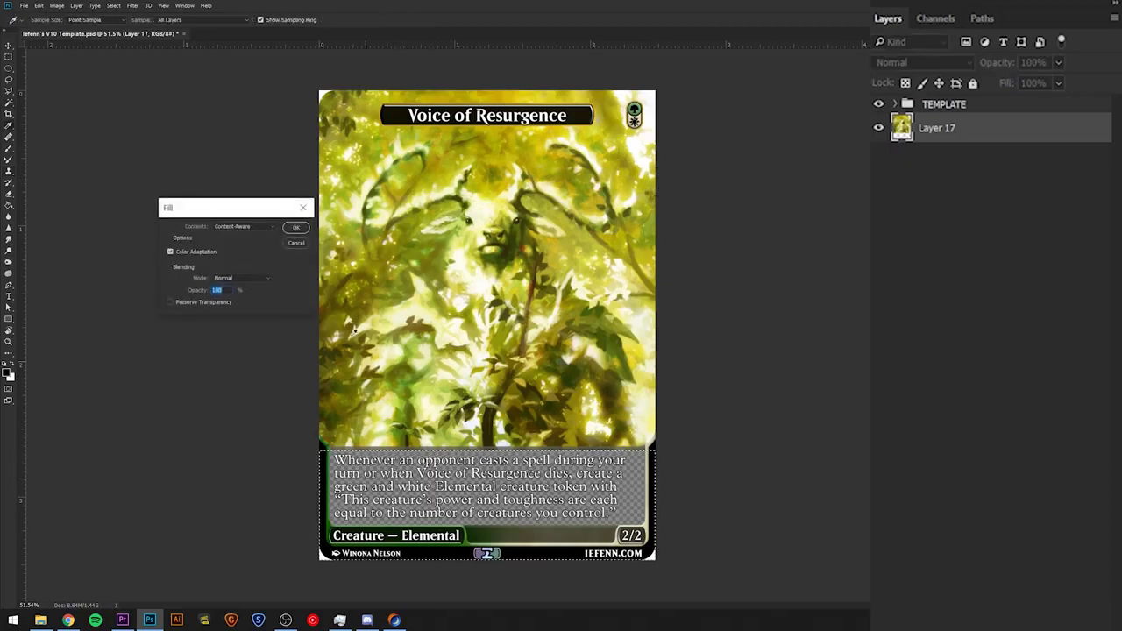
left_click(295, 227)
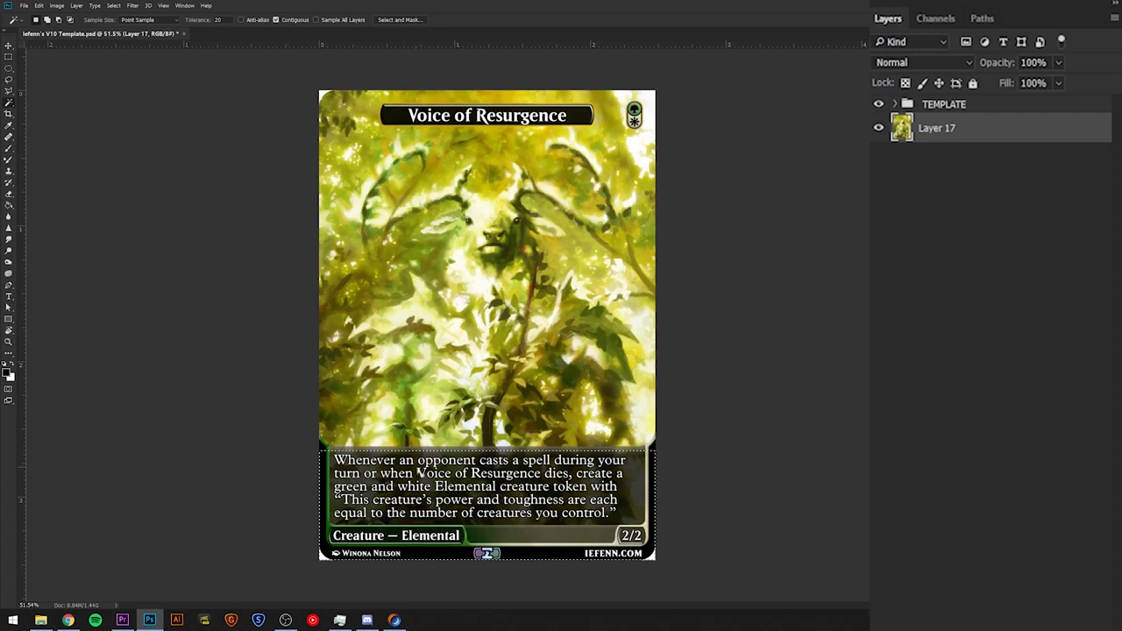
left_click(10, 59)
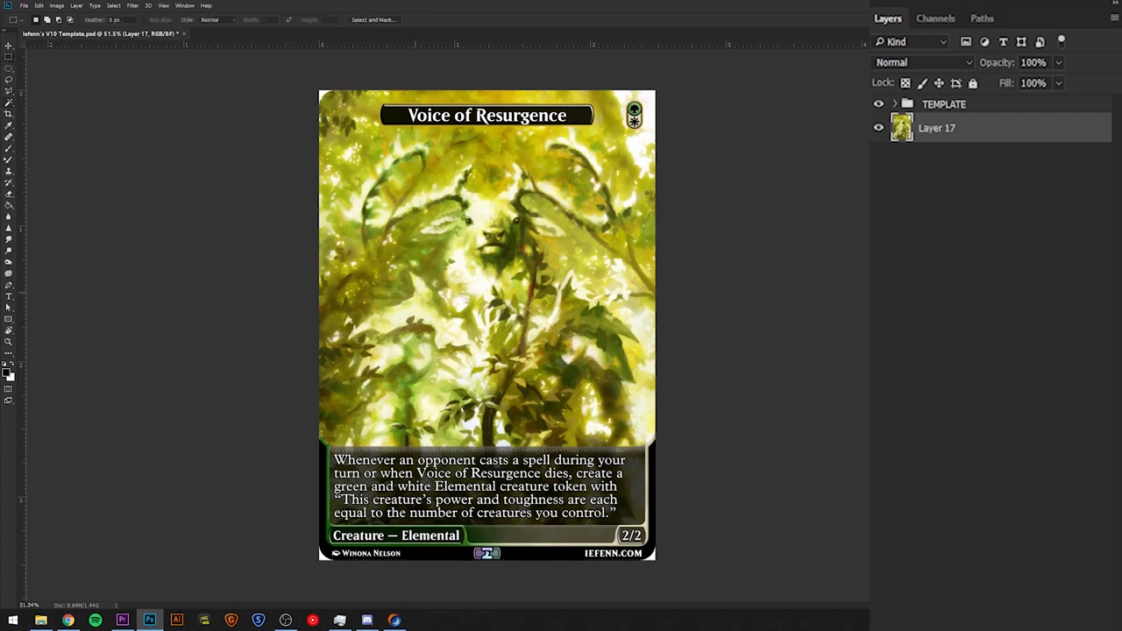
scroll(625, 462, "up", 2)
scroll(626, 463, "down", 1)
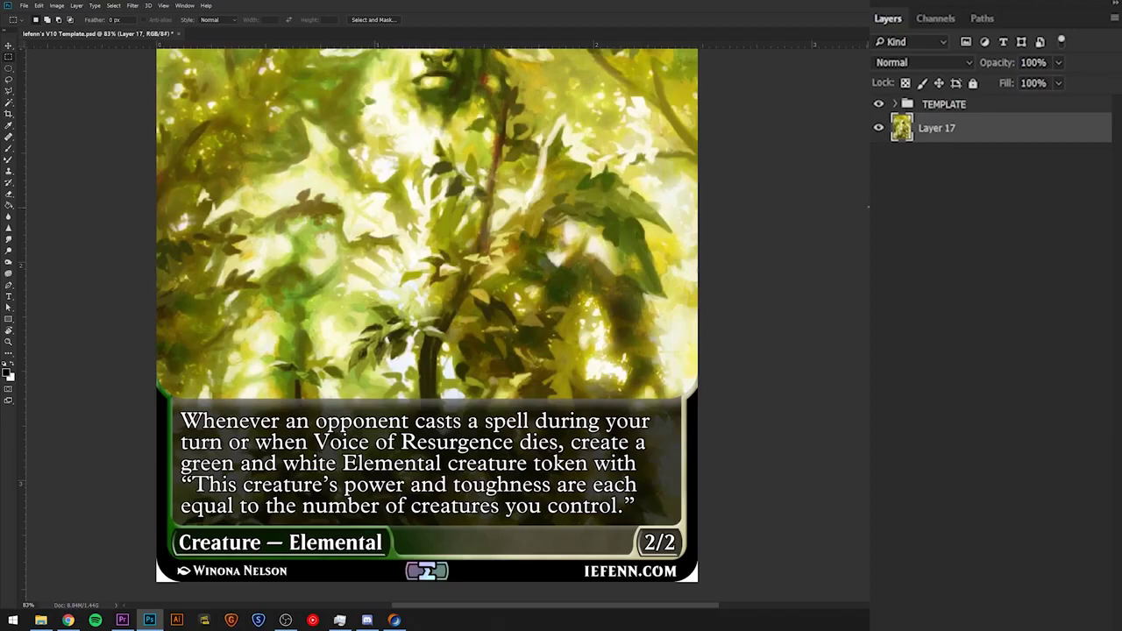
scroll(612, 414, "down", 2)
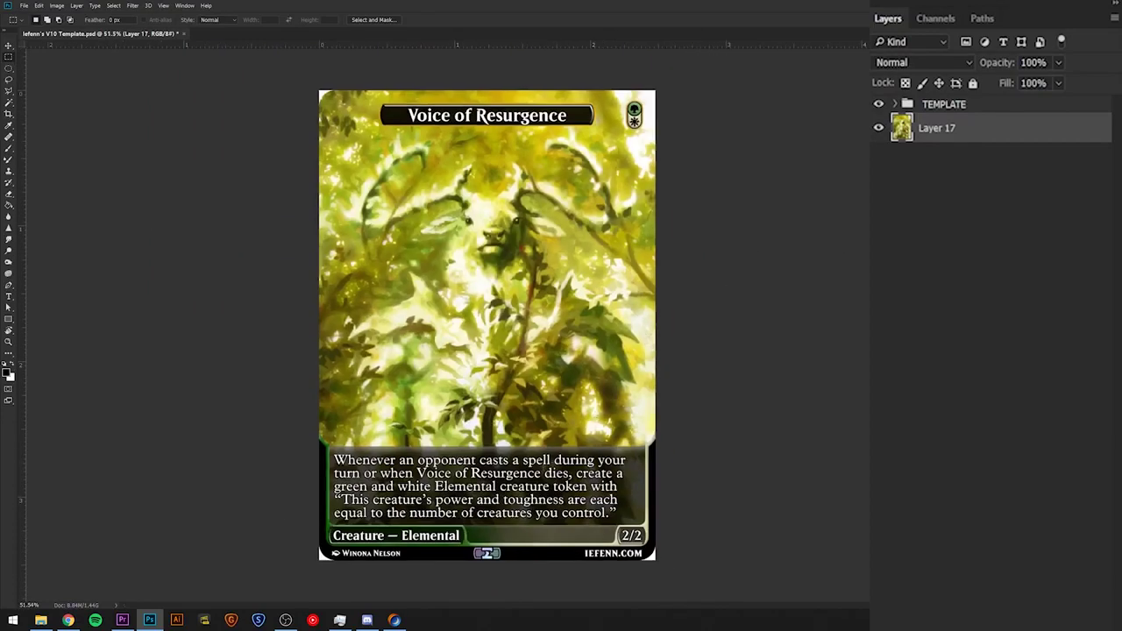
Step: Compare the extended artwork with the TEMPLATE group hidden and shown, and examine how it looks behind the rules text box
left_click(878, 104)
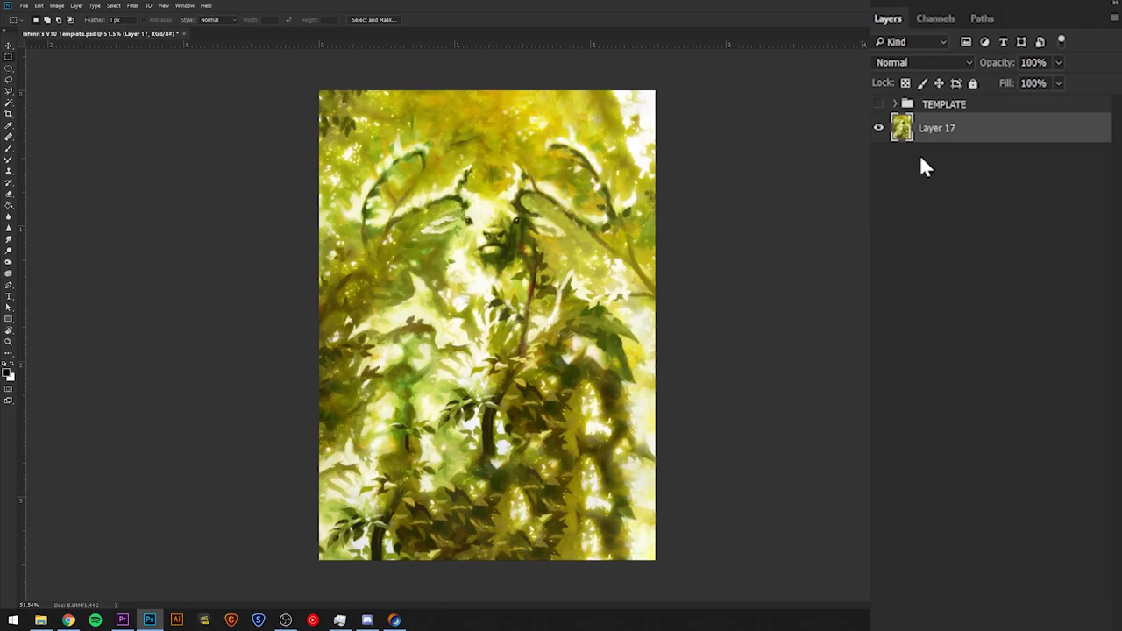
left_click(880, 104)
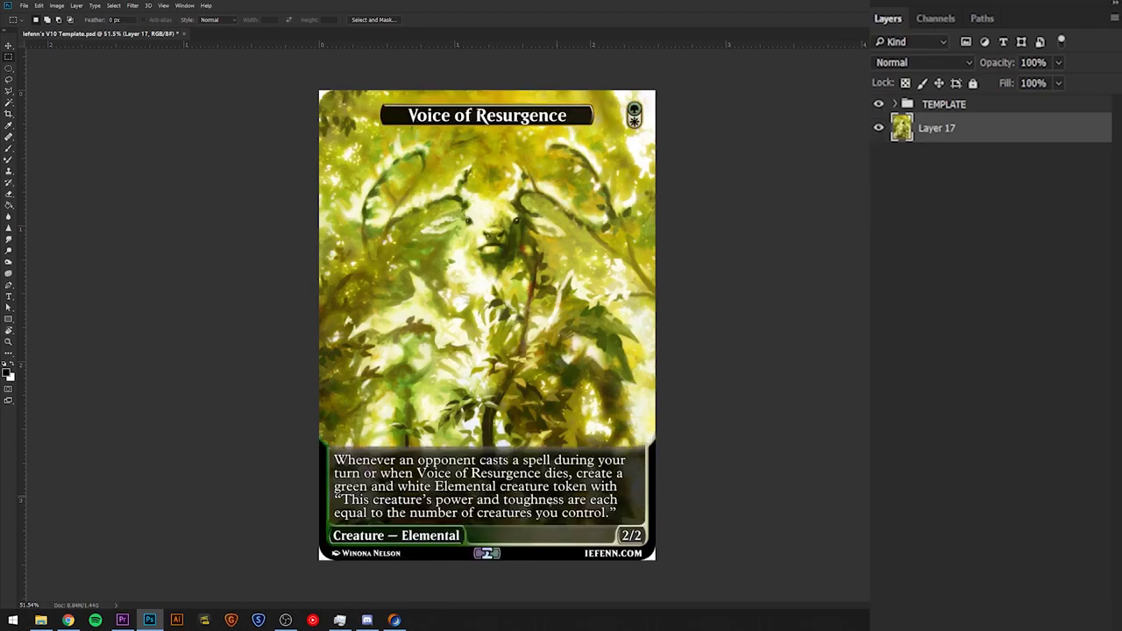
scroll(539, 491, "up", 3)
scroll(637, 495, "up", 1)
scroll(649, 494, "down", 3)
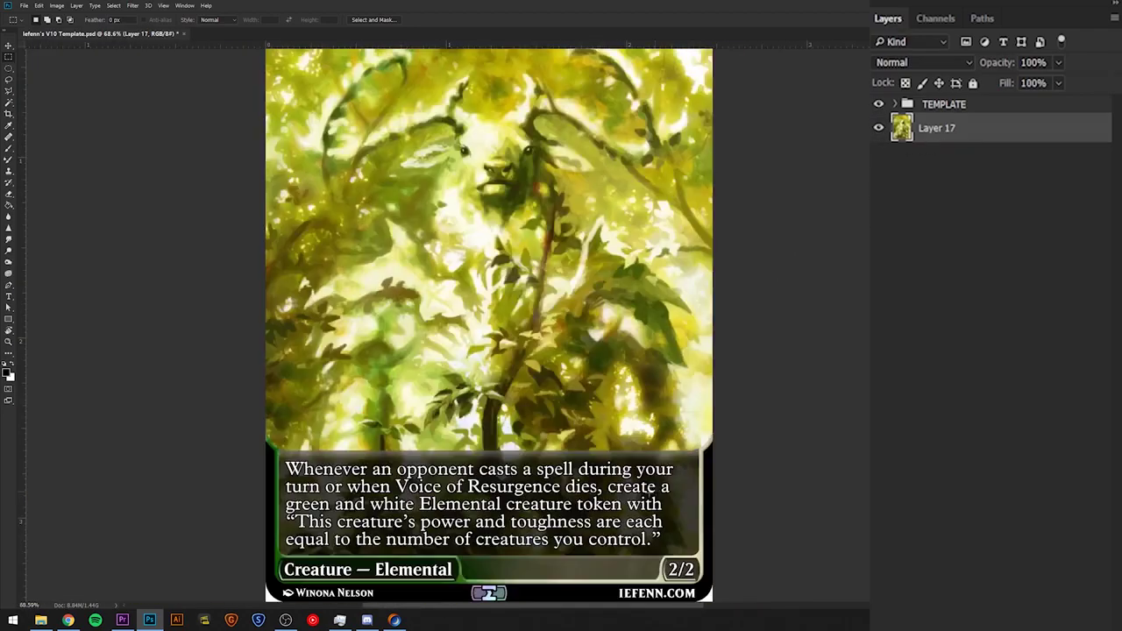
scroll(497, 474, "up", 1)
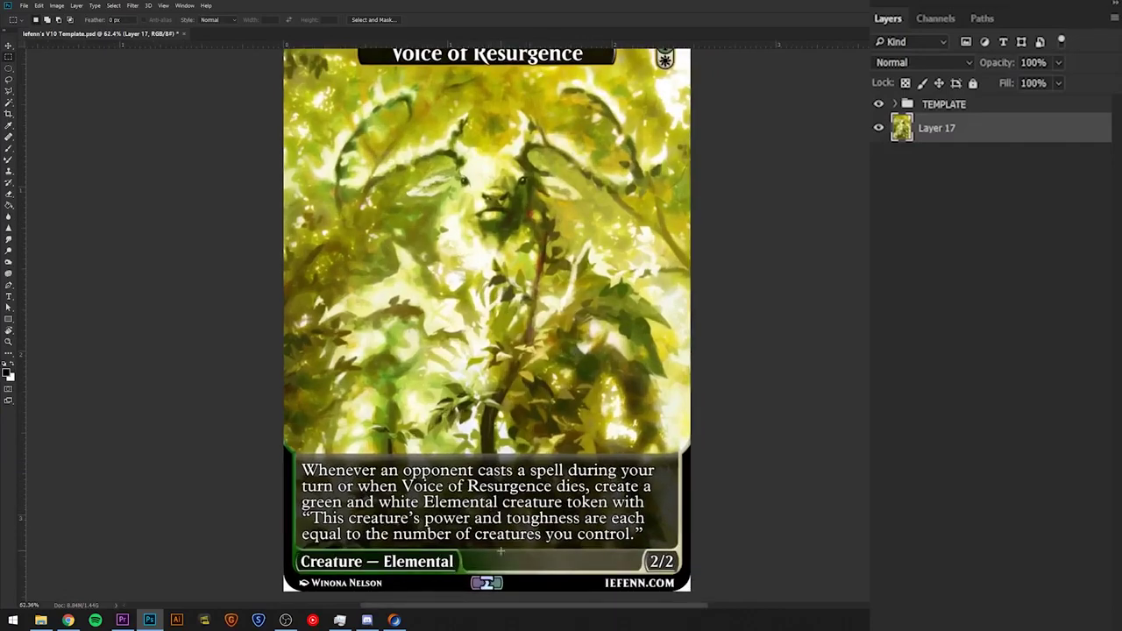
scroll(488, 406, "down", 1)
scroll(504, 421, "down", 1)
scroll(386, 500, "up", 1)
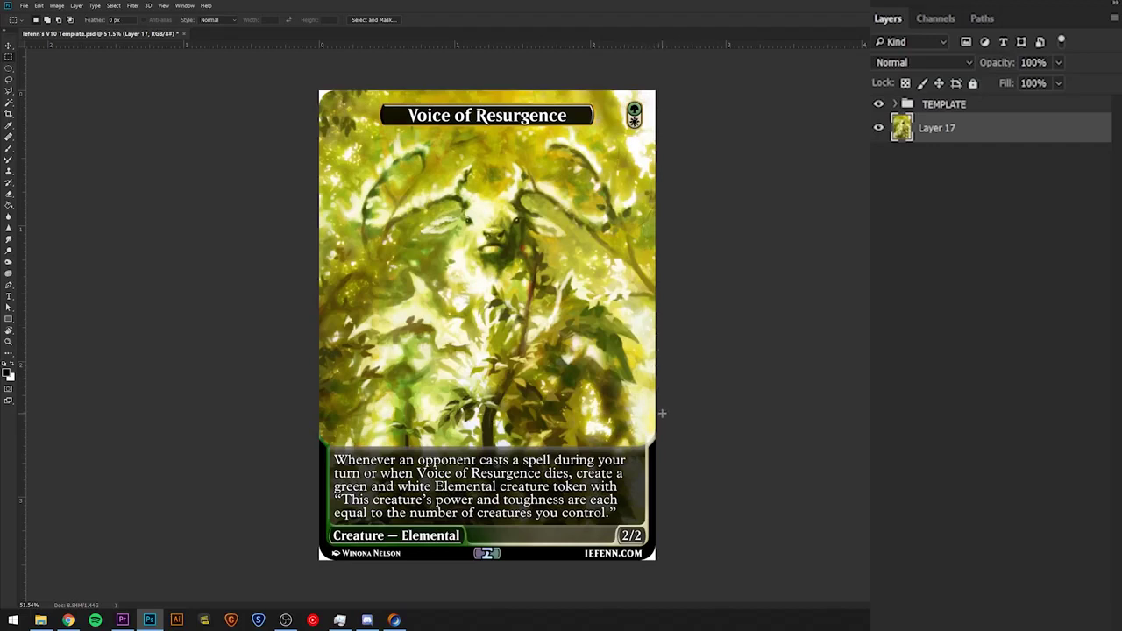
Step: Move the artwork layer slightly upward with the Move tool, and return to the Rectangular Marquee tool
scroll(658, 413, "down", 1)
left_click(10, 44)
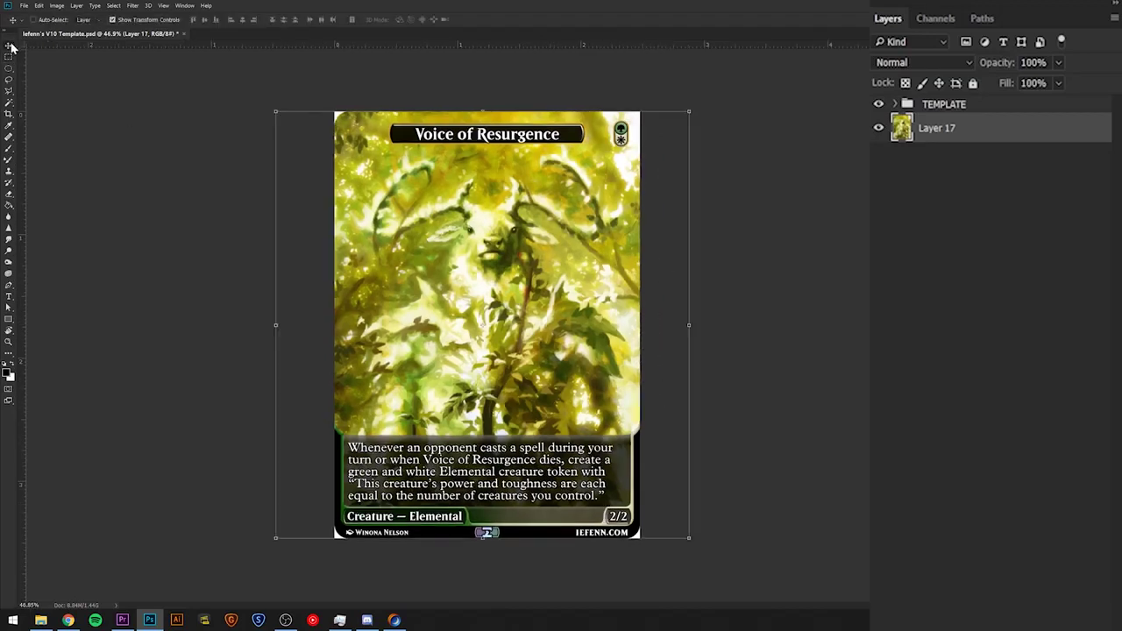
left_click_drag(468, 310, 466, 296)
left_click(9, 57)
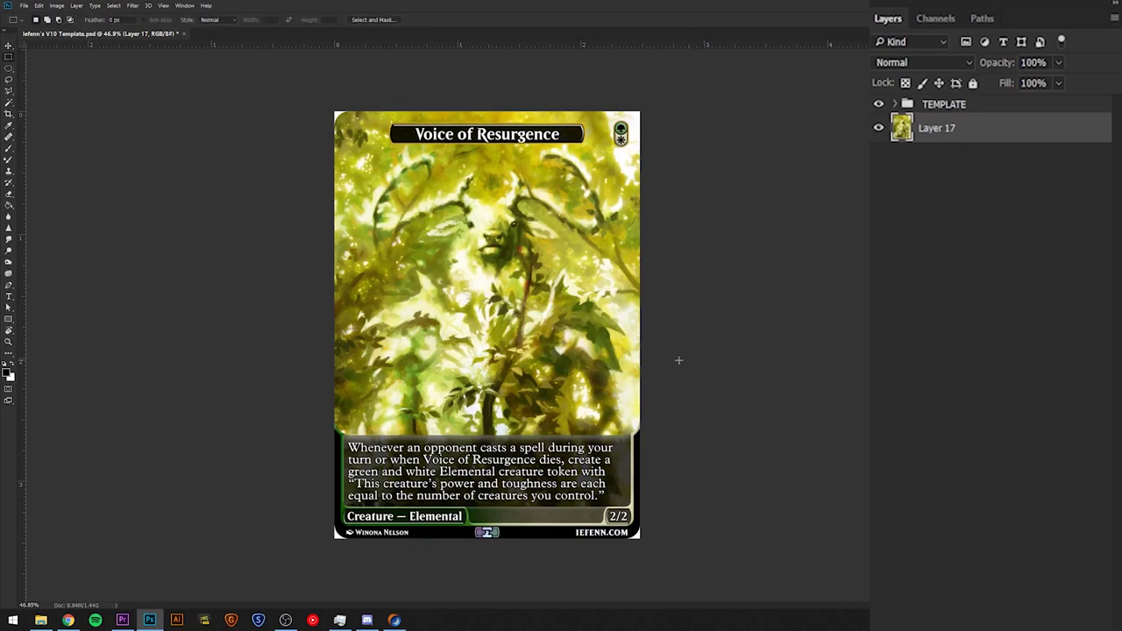
Step: Examine the card up close, checking the artwork around the title bar and the rules text box
scroll(520, 201, "up", 5)
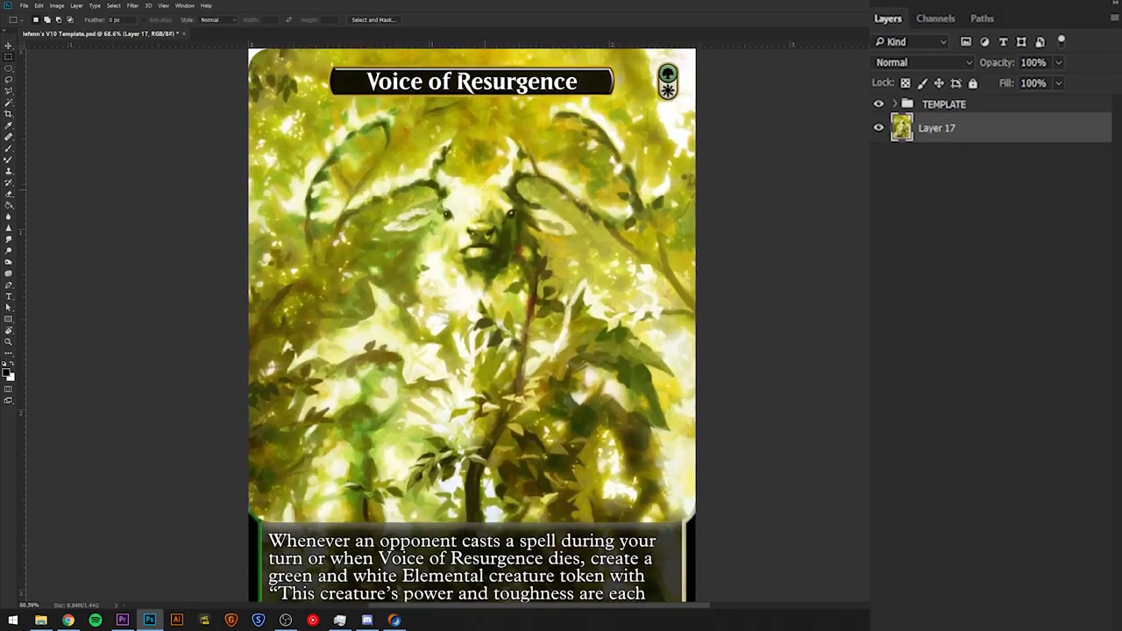
scroll(576, 203, "up", 4)
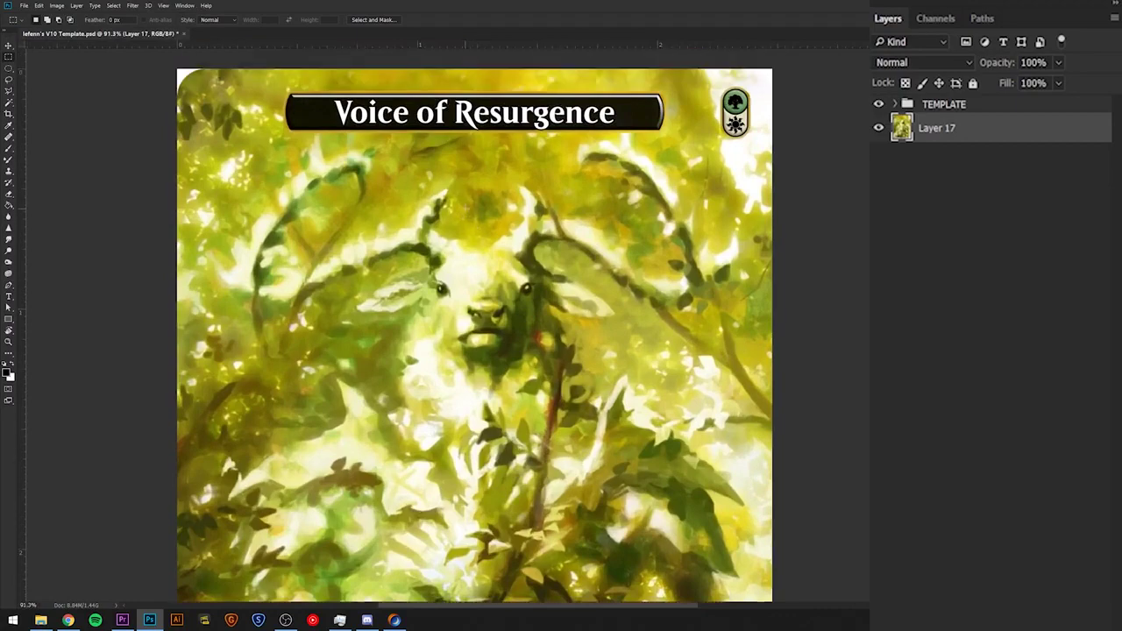
scroll(576, 203, "down", 4)
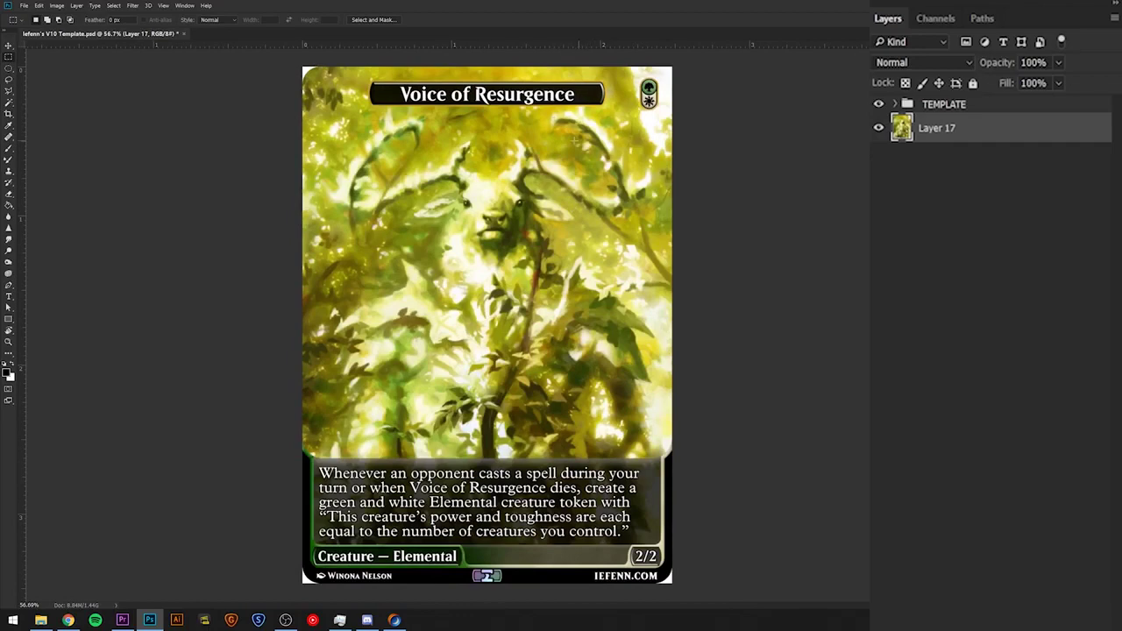
scroll(488, 325, "down", 2)
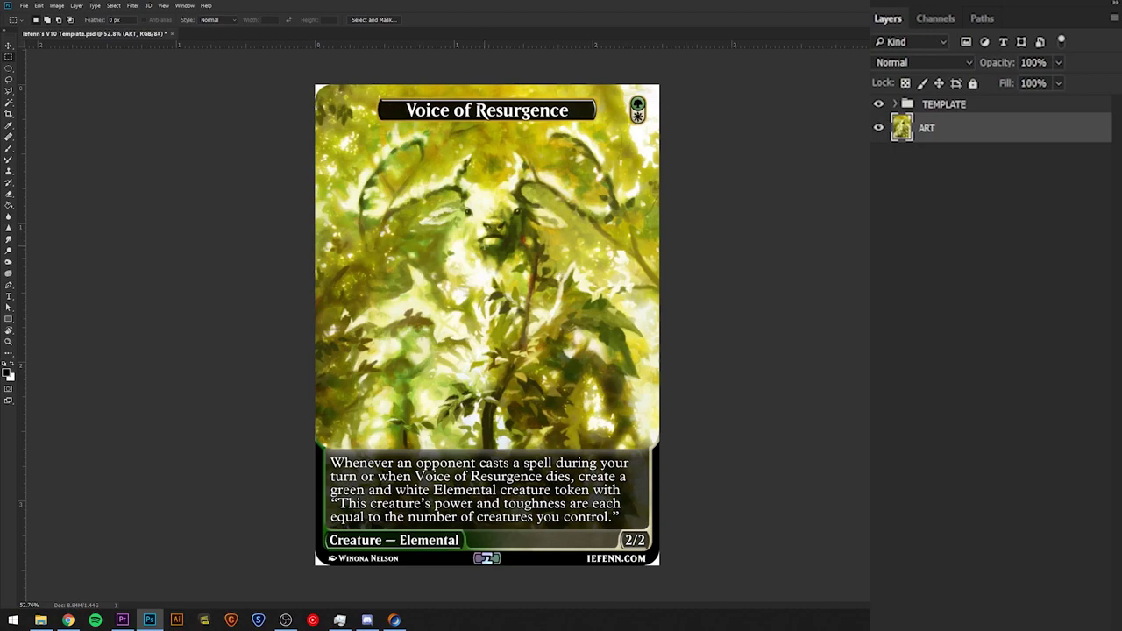
scroll(471, 486, "up", 5)
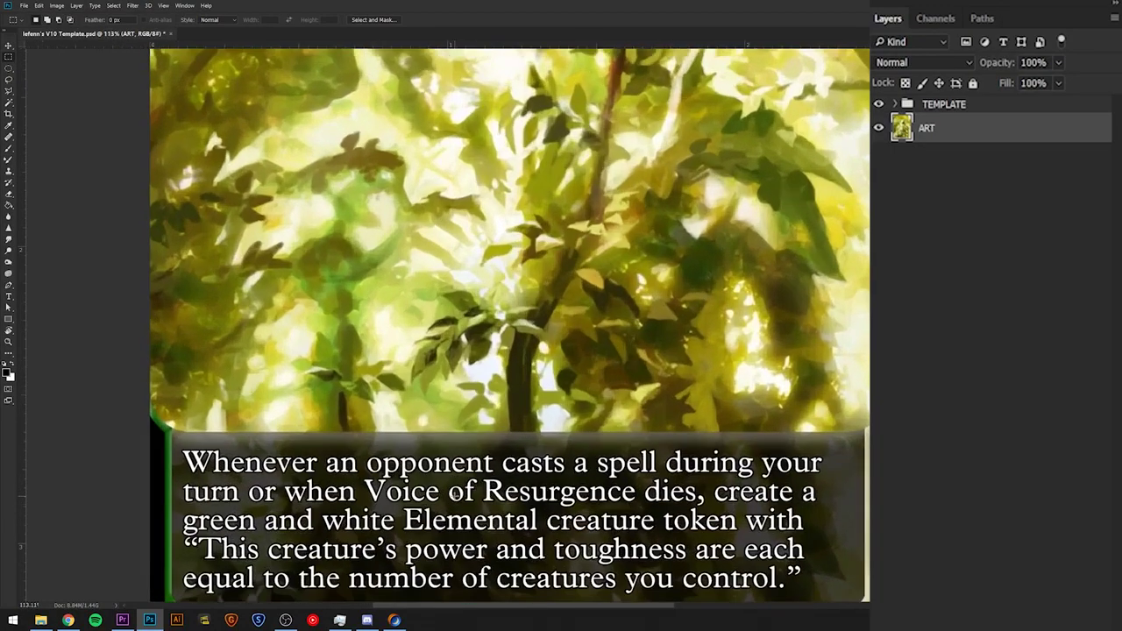
scroll(453, 492, "down", 5)
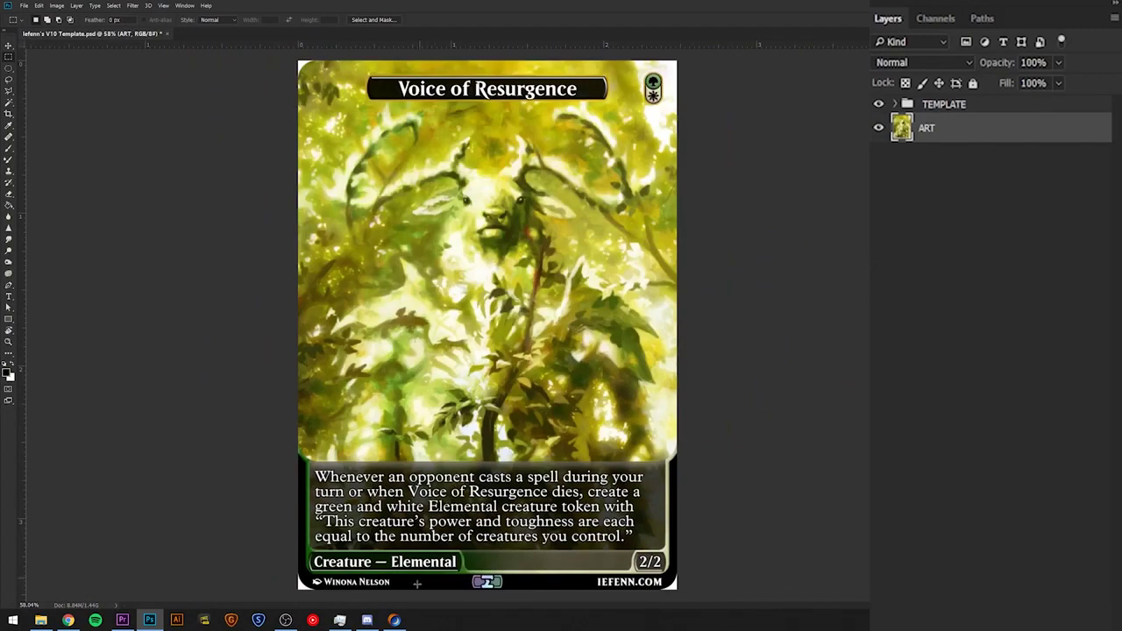
scroll(393, 579, "up", 5)
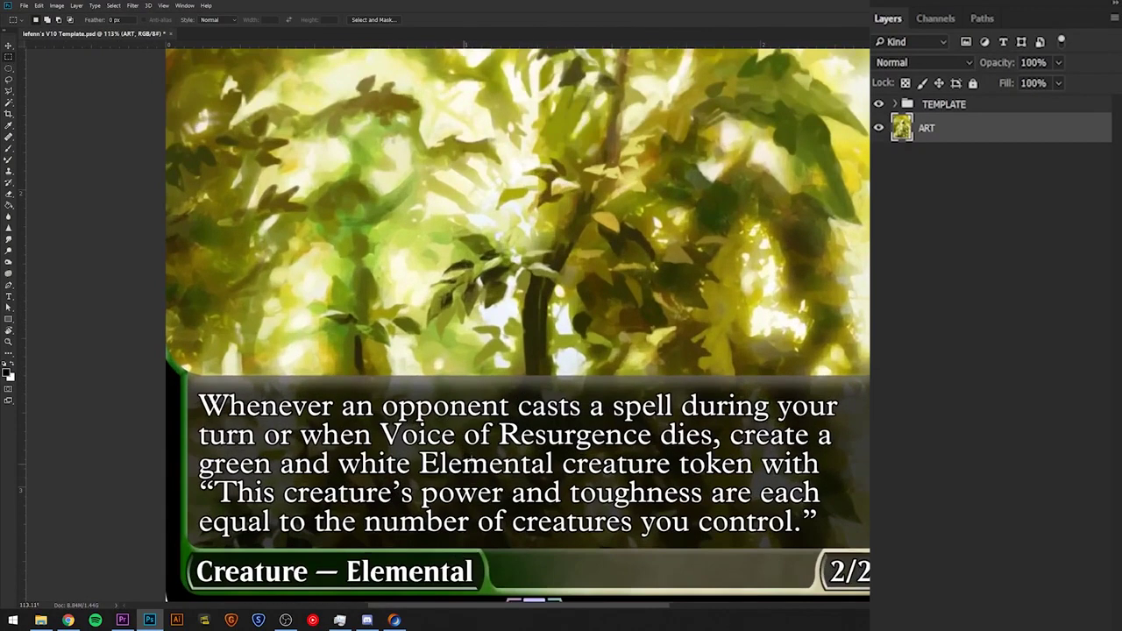
scroll(507, 467, "down", 5)
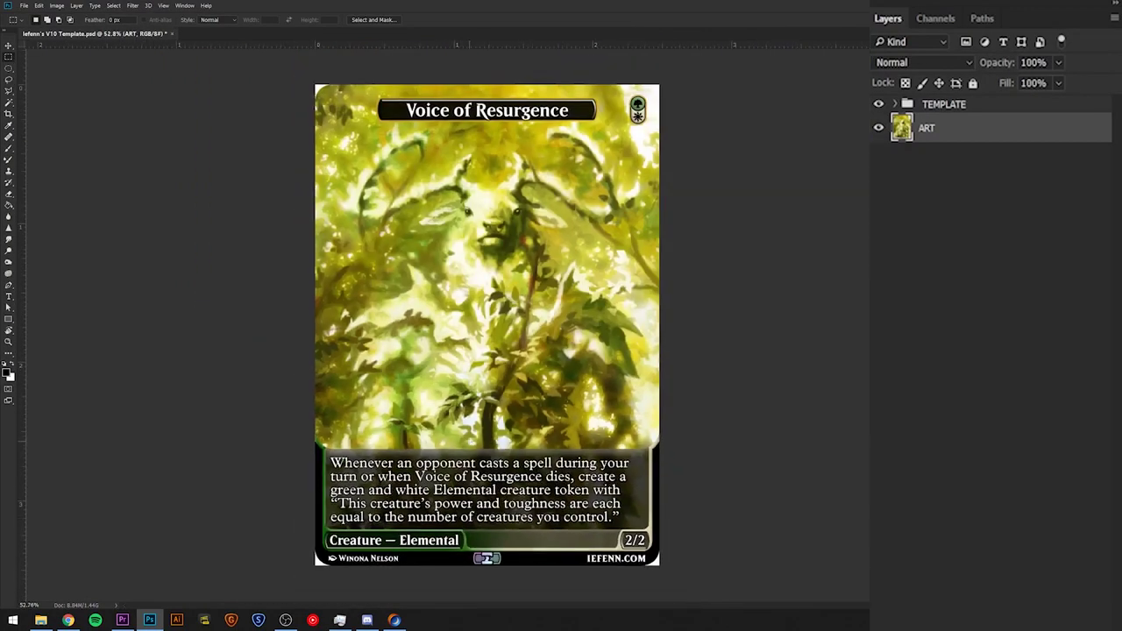